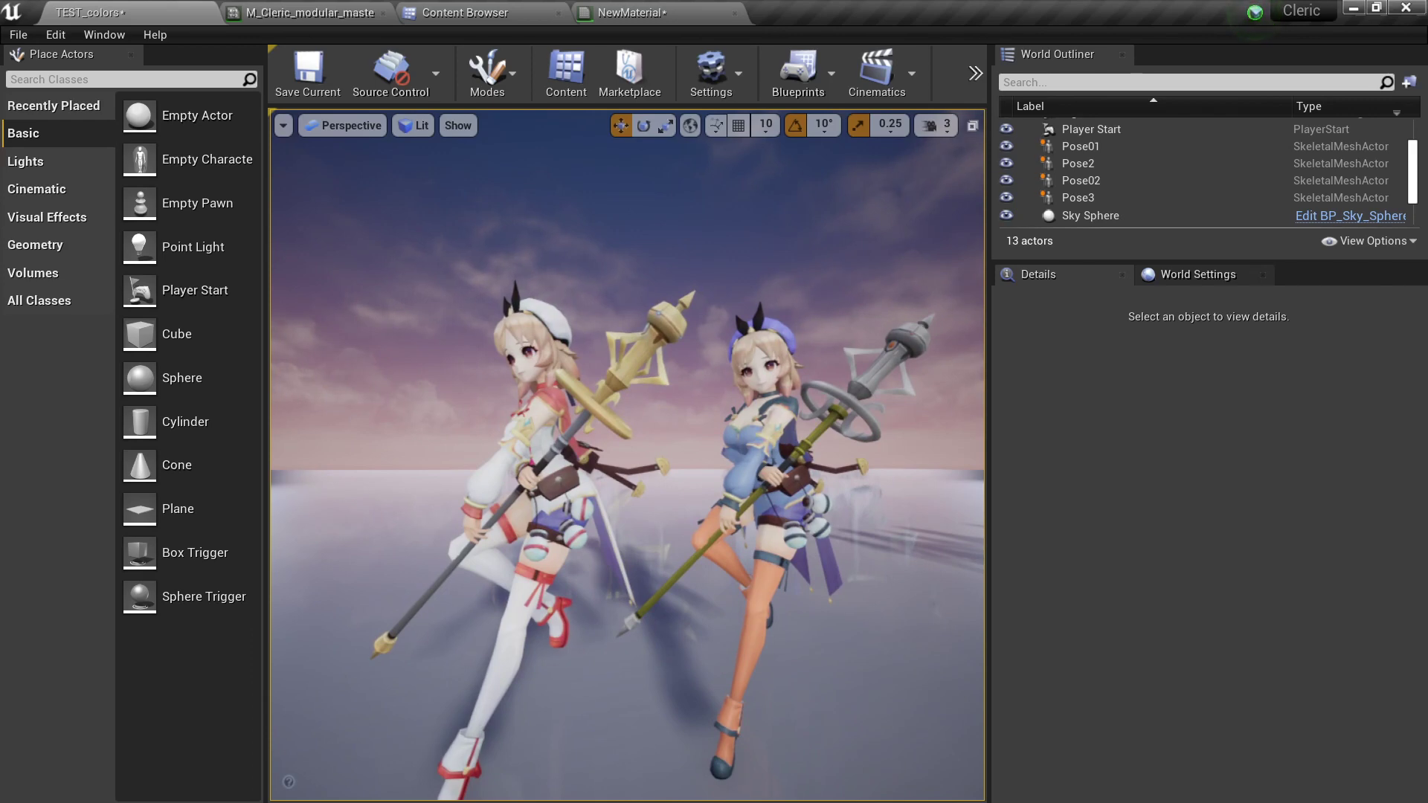
Select the Pose2 character and open its M_Cleric_modular_master_Inst material instance
click(766, 439)
click(553, 409)
click(766, 438)
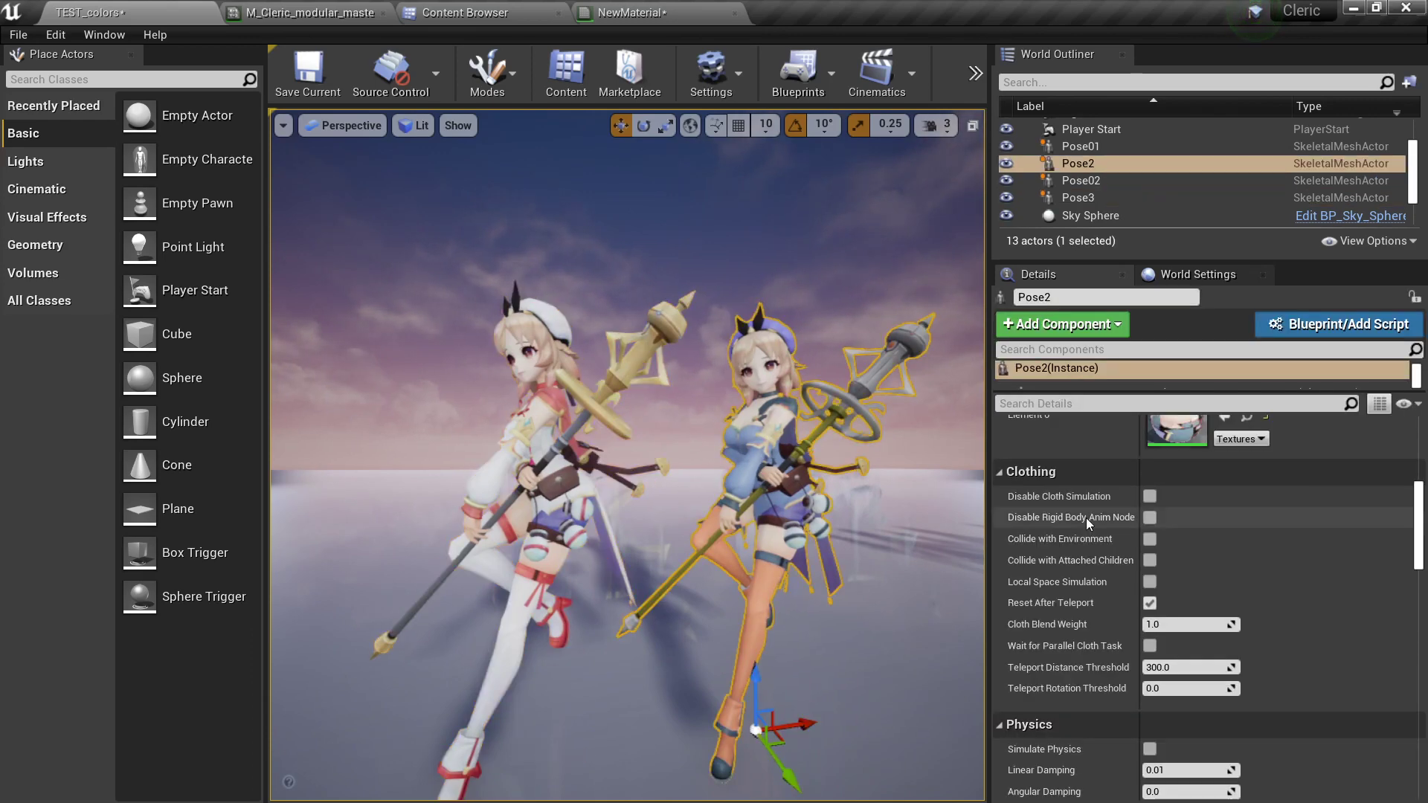
scroll(1086, 518, up, 4)
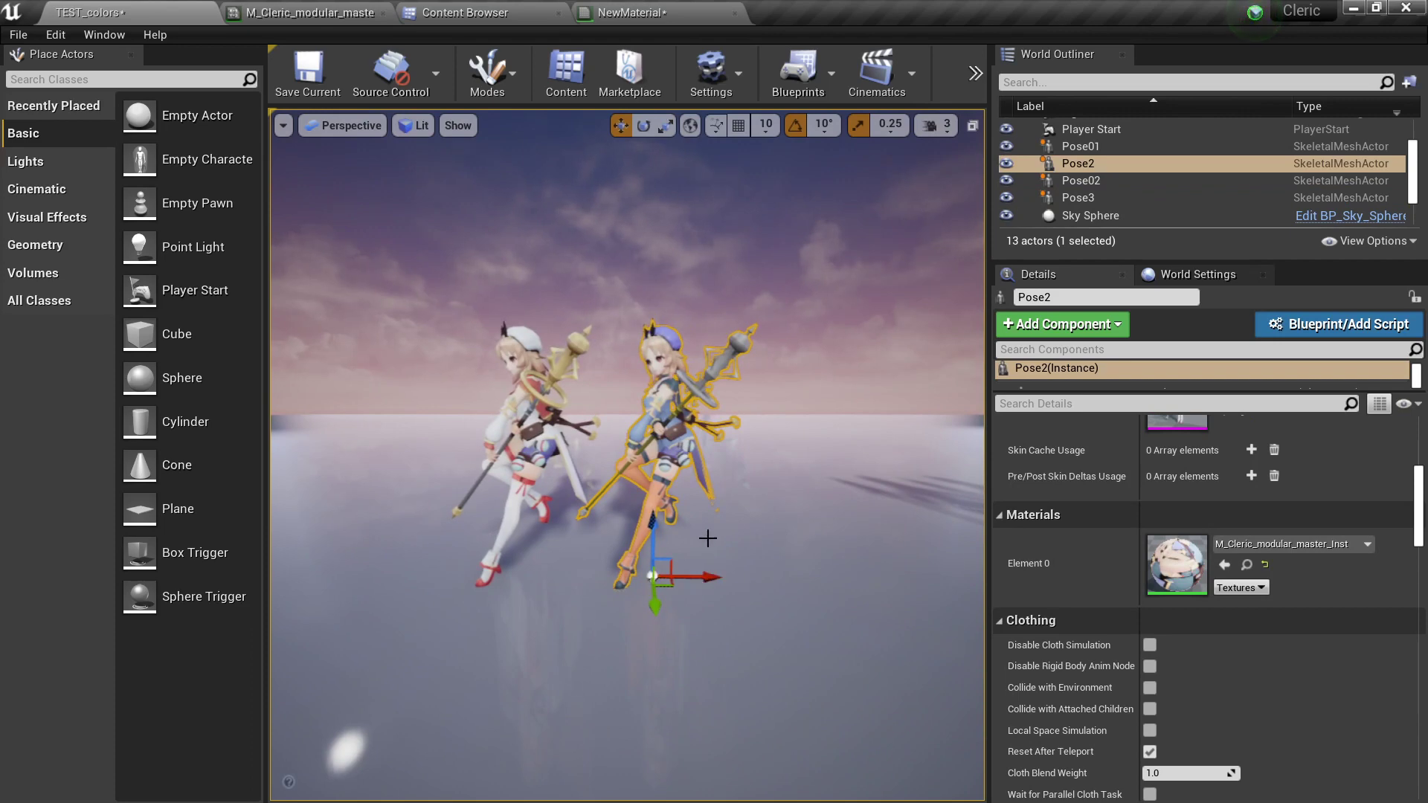
double_click(1171, 559)
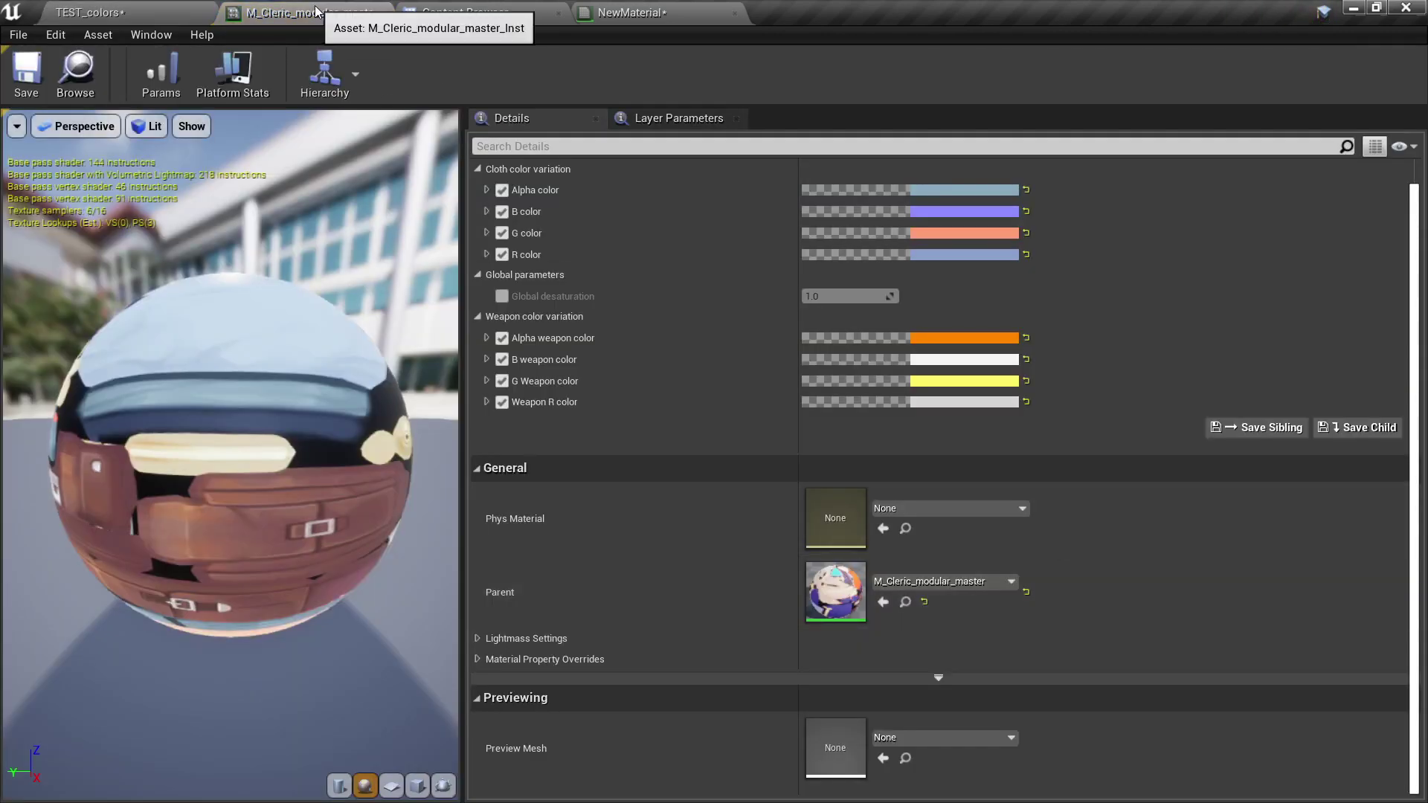
Float the material instance editor as a separate window over the level viewport, beside a close view of Pose2
drag(314, 7, 190, 190)
click(119, 9)
drag(510, 194, 392, 128)
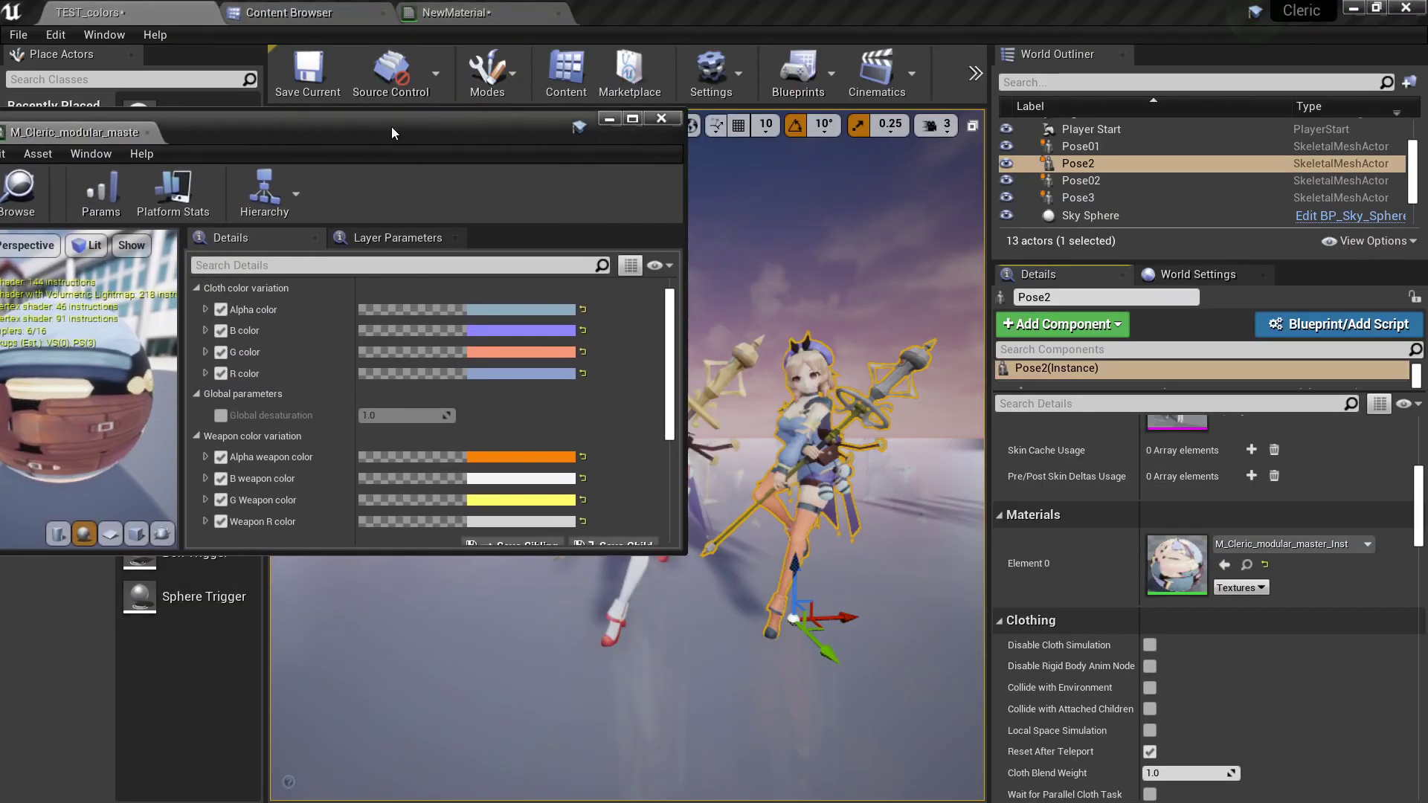
mouse_move(831, 344)
right_down()
mouse_move(871, 365)
mouse_move(818, 331)
mouse_move(848, 327)
right_up()
key(w)
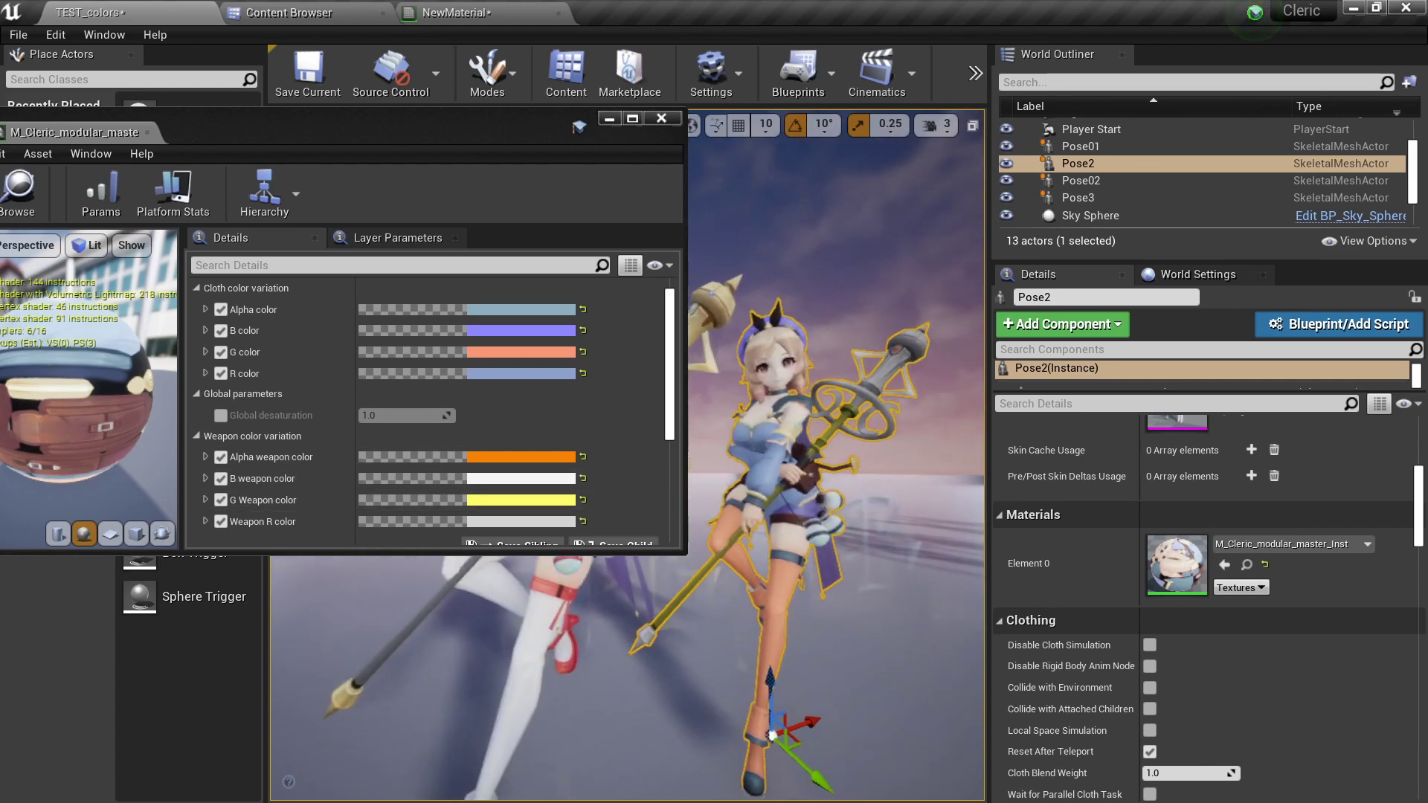
Set the material instance's Weapon R color to a pale yellowish grey, hex sRGB D4D4C9
click(509, 523)
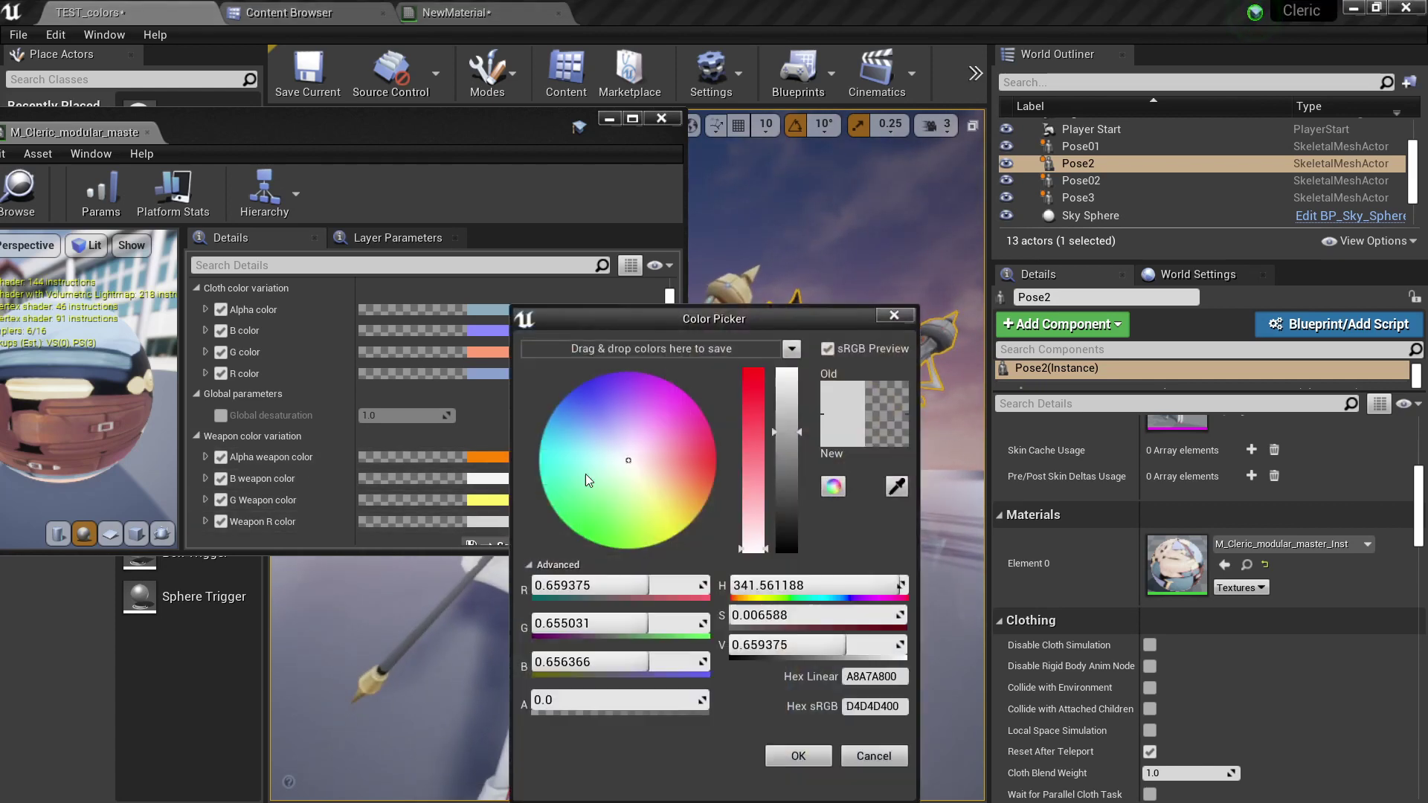
drag(759, 324, 487, 283)
drag(350, 434, 336, 462)
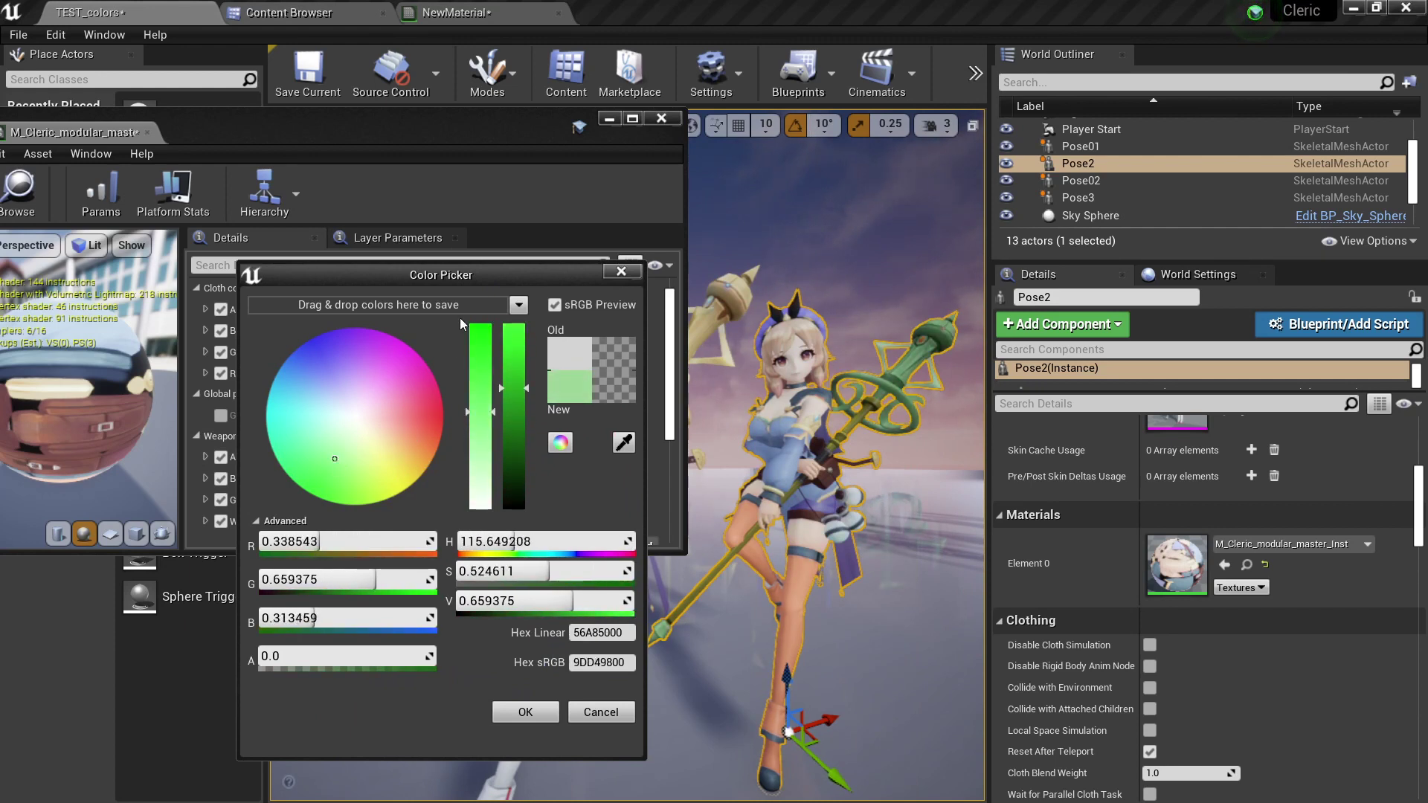
drag(486, 291, 453, 159)
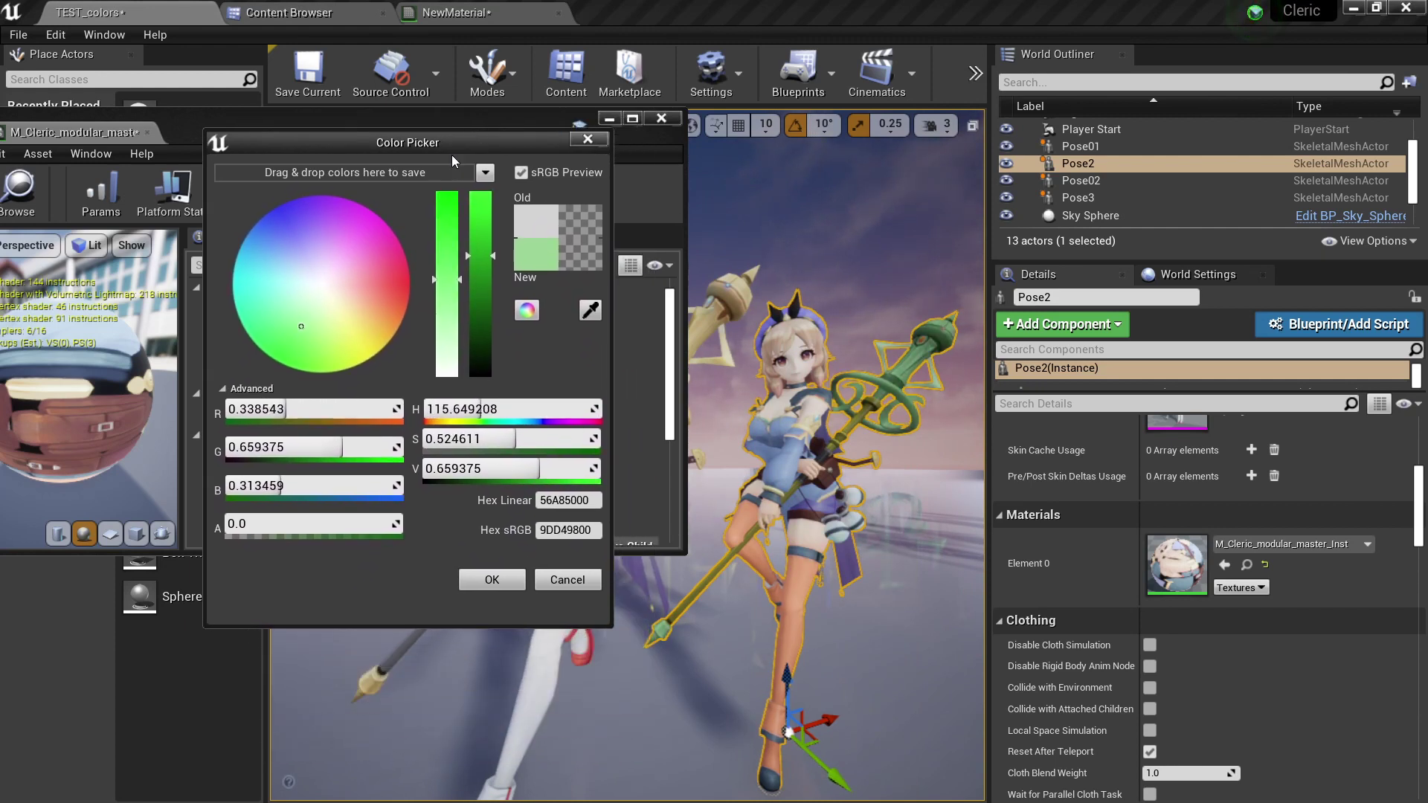
mouse_move(289, 341)
mouse_down()
mouse_move(283, 287)
mouse_move(311, 318)
mouse_move(327, 296)
mouse_up()
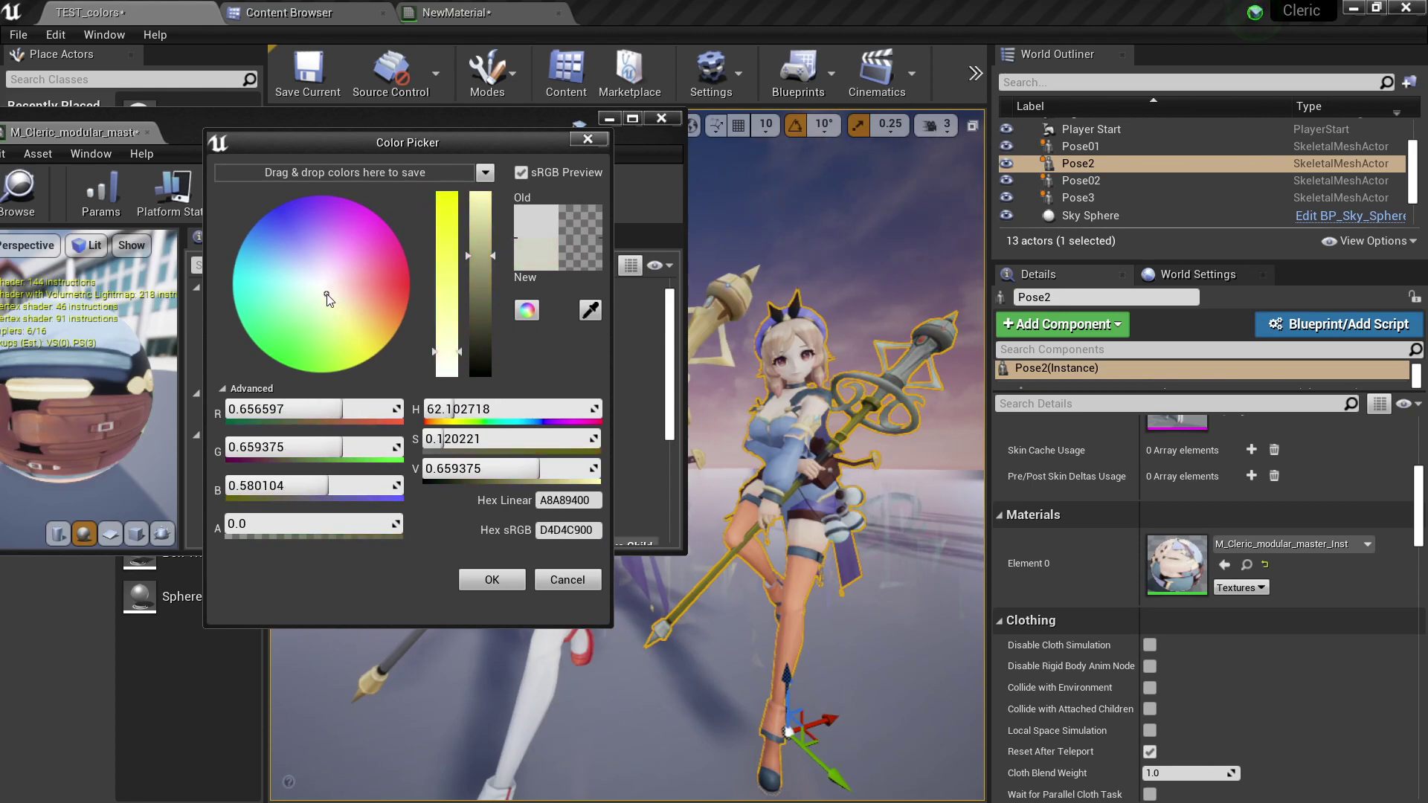
click(492, 579)
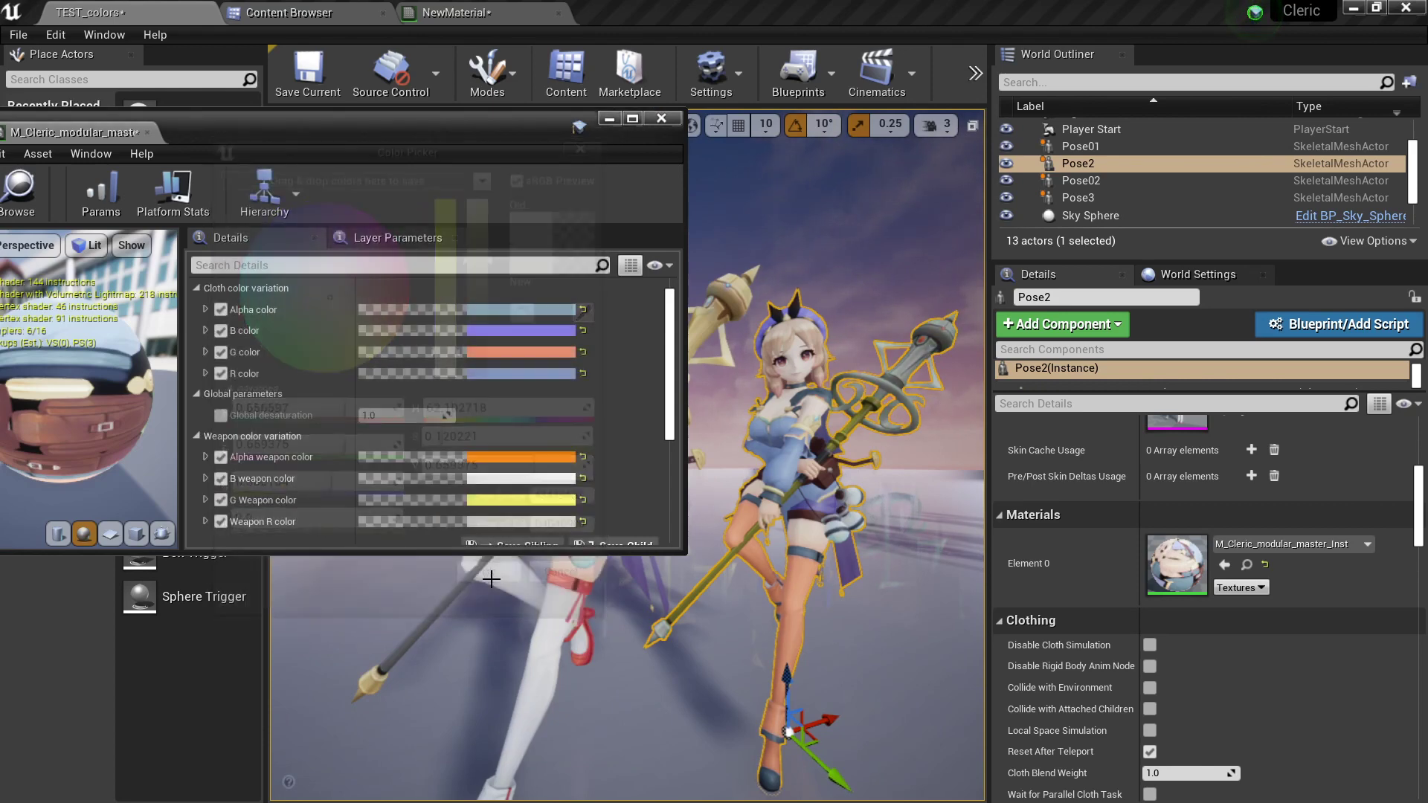
Set the material instance's G Weapon color to a pale cream, hex sRGB F6F1D6, with value 0.913542
click(471, 500)
drag(661, 316, 395, 250)
drag(369, 401, 352, 413)
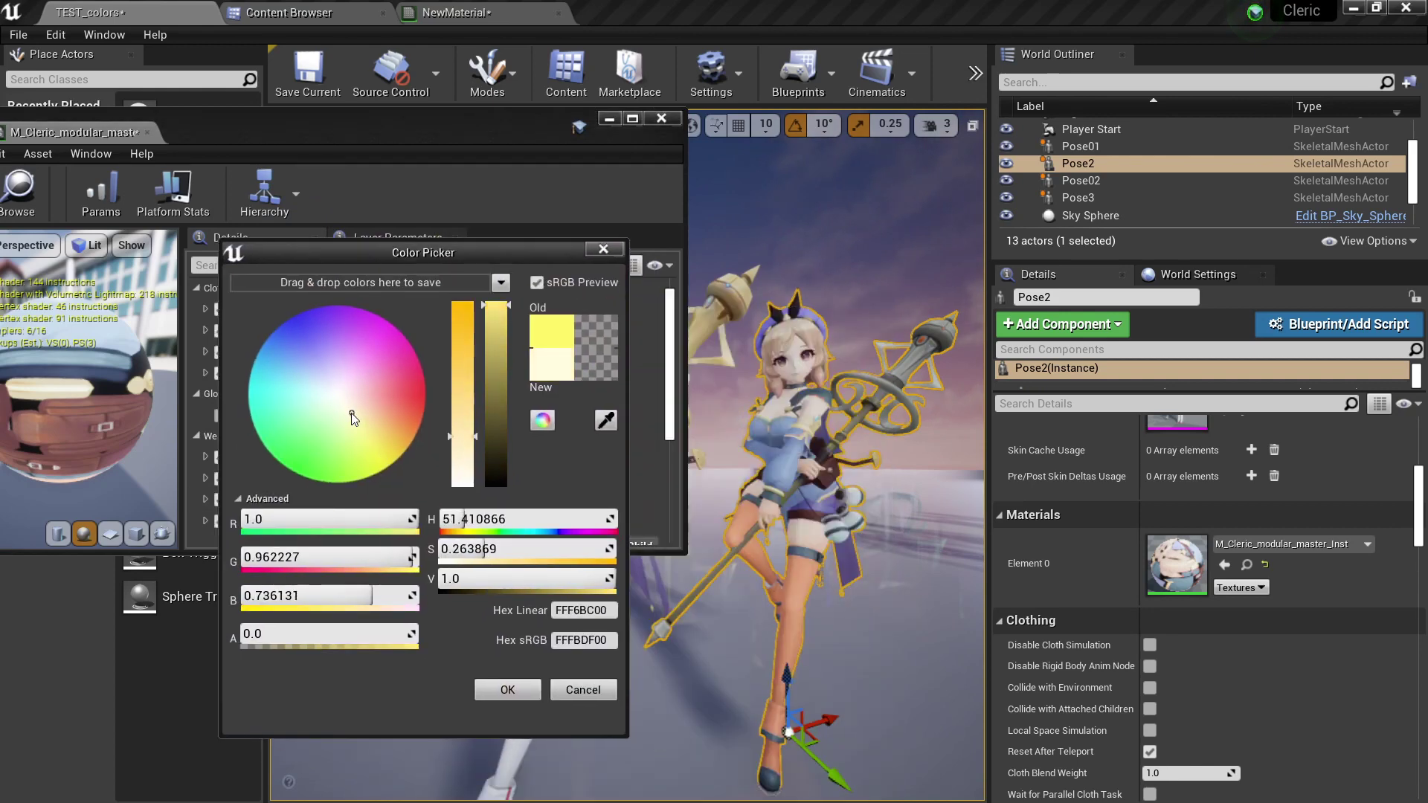
drag(500, 378, 491, 321)
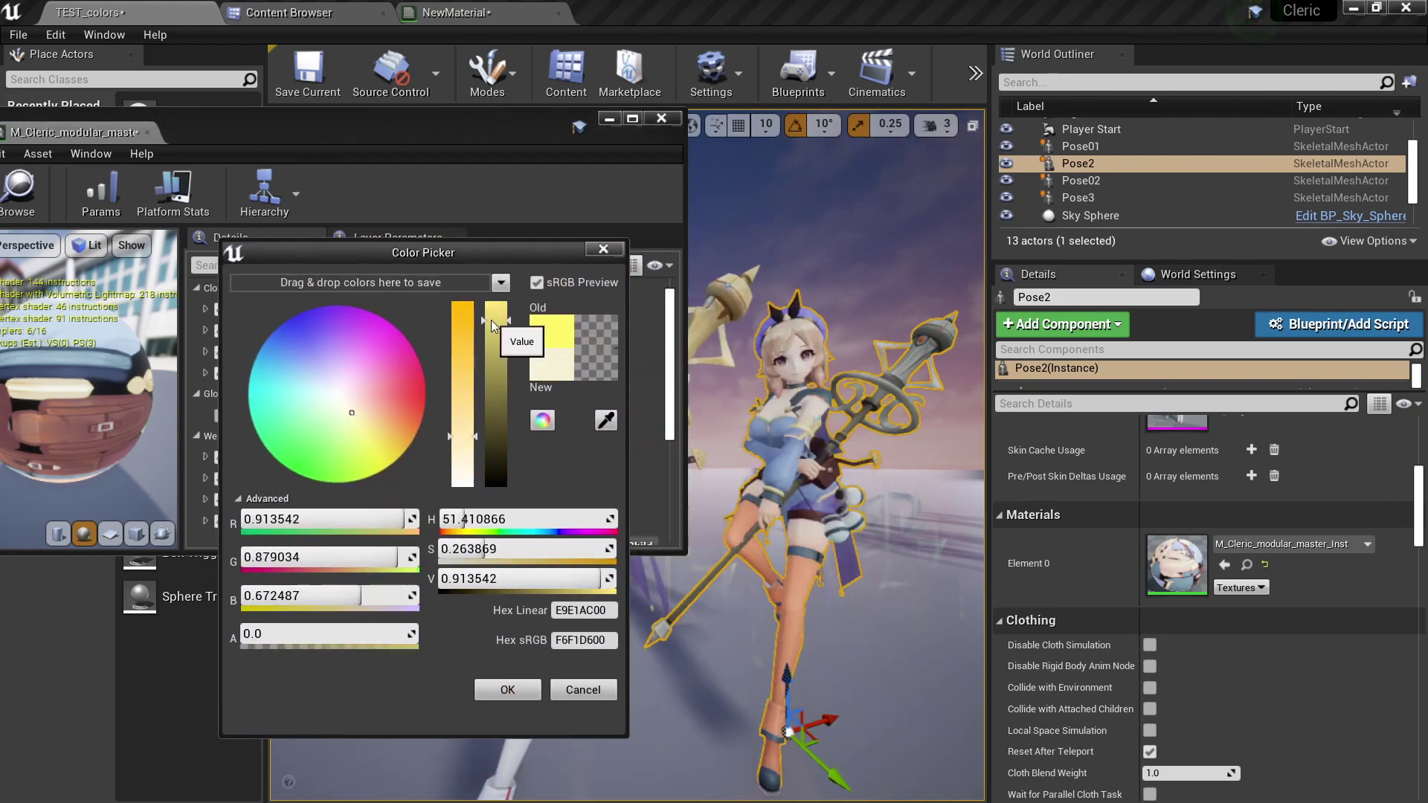
click(526, 692)
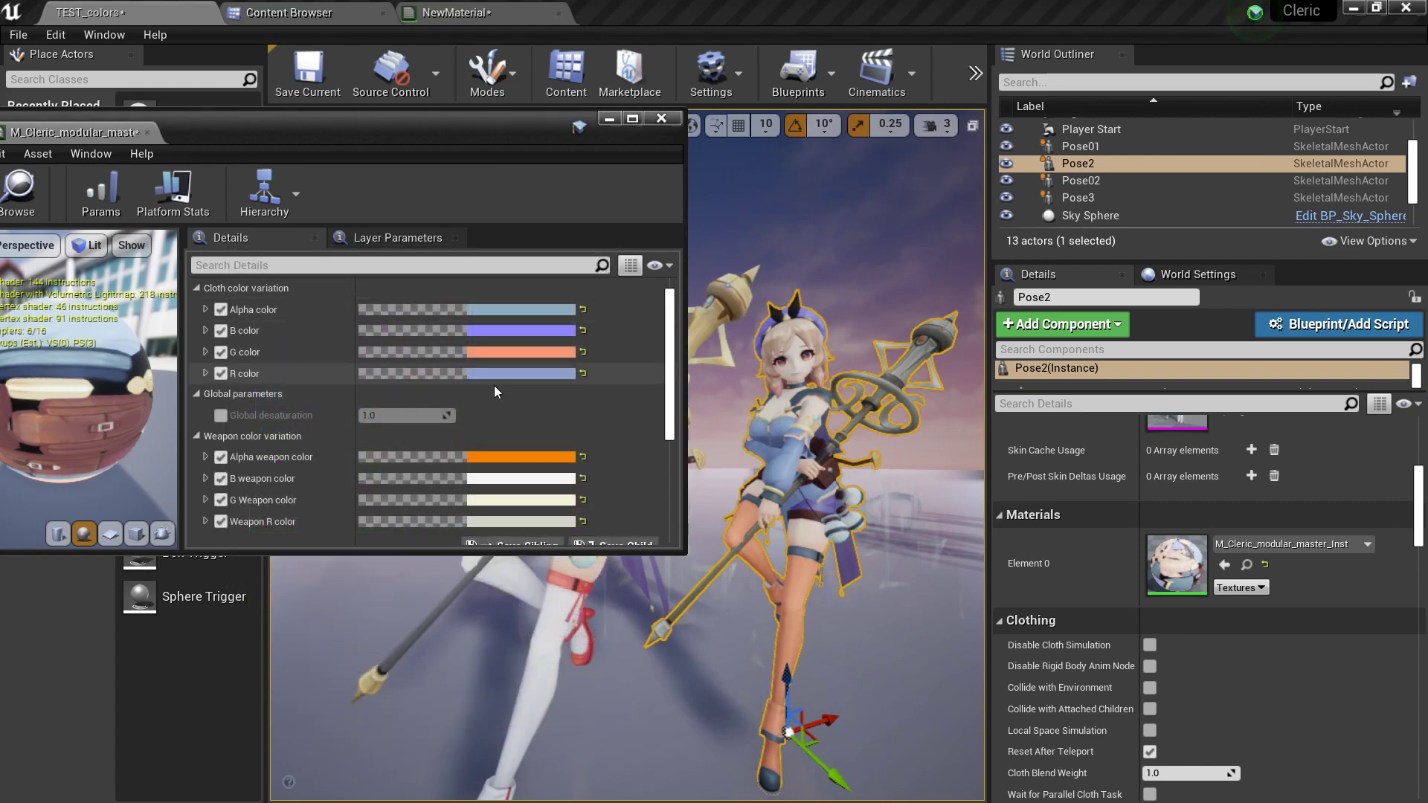
Try a neutral light grey, saturation 0 and value 0.571875, for the cloth G color, and discard it
click(484, 352)
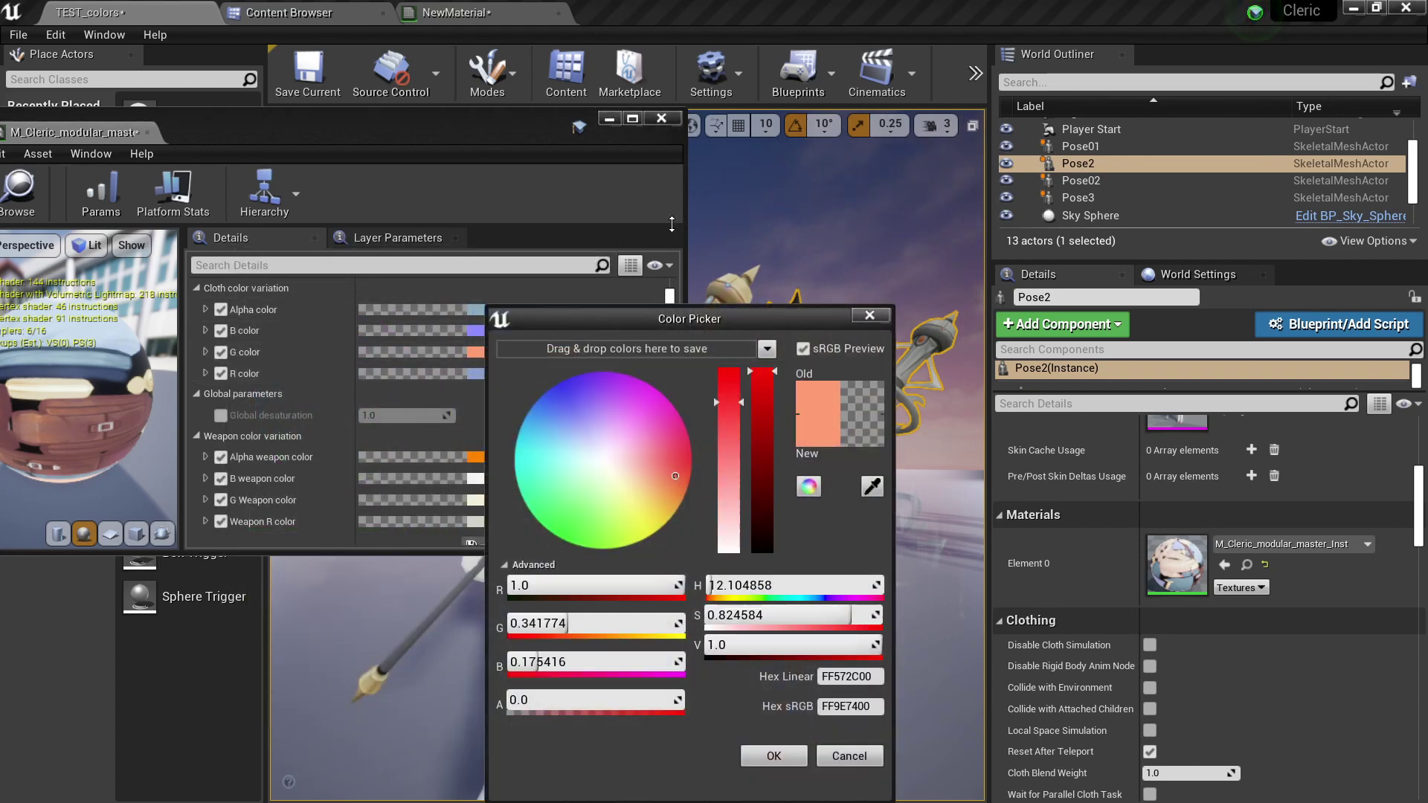
drag(695, 319, 448, 237)
click(350, 381)
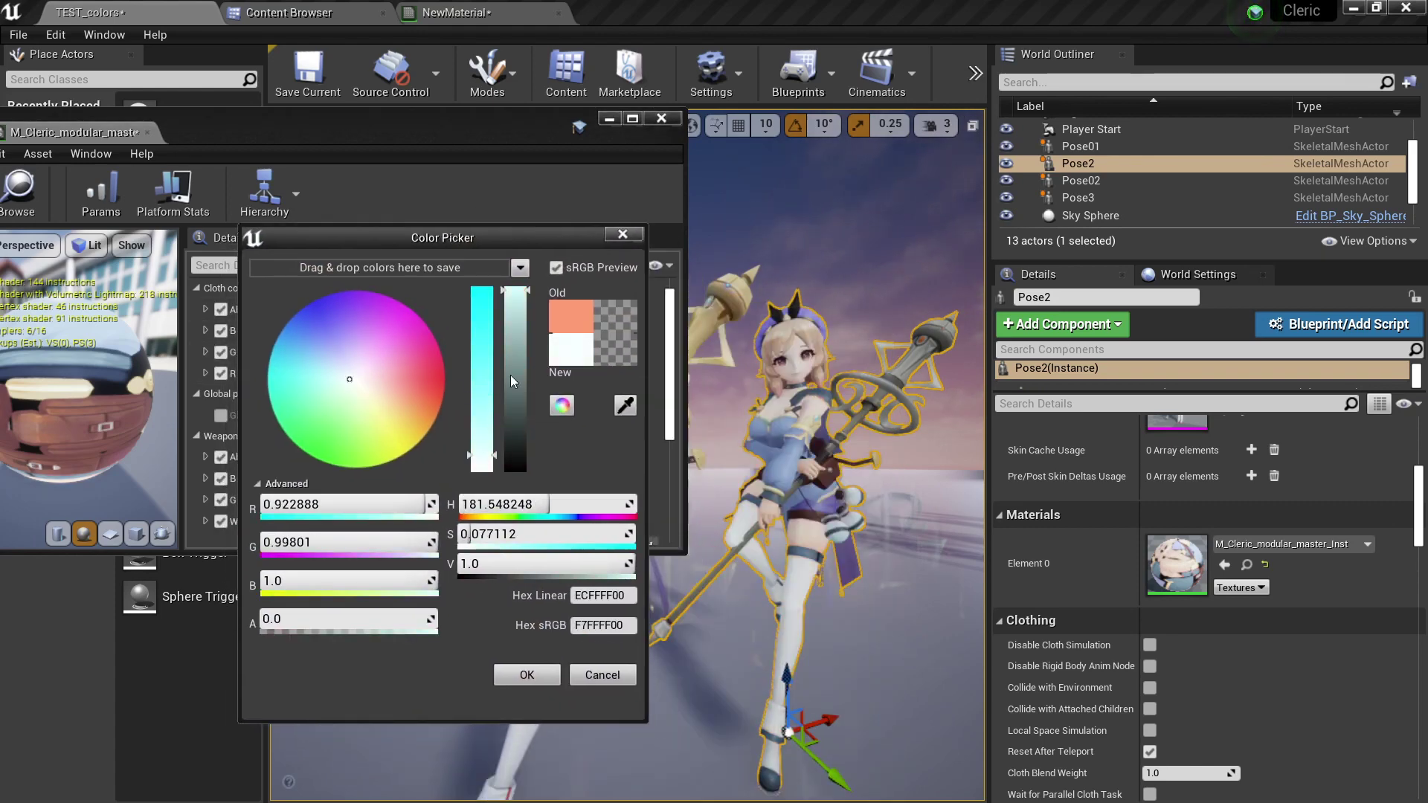
drag(511, 377, 526, 426)
drag(338, 333, 360, 410)
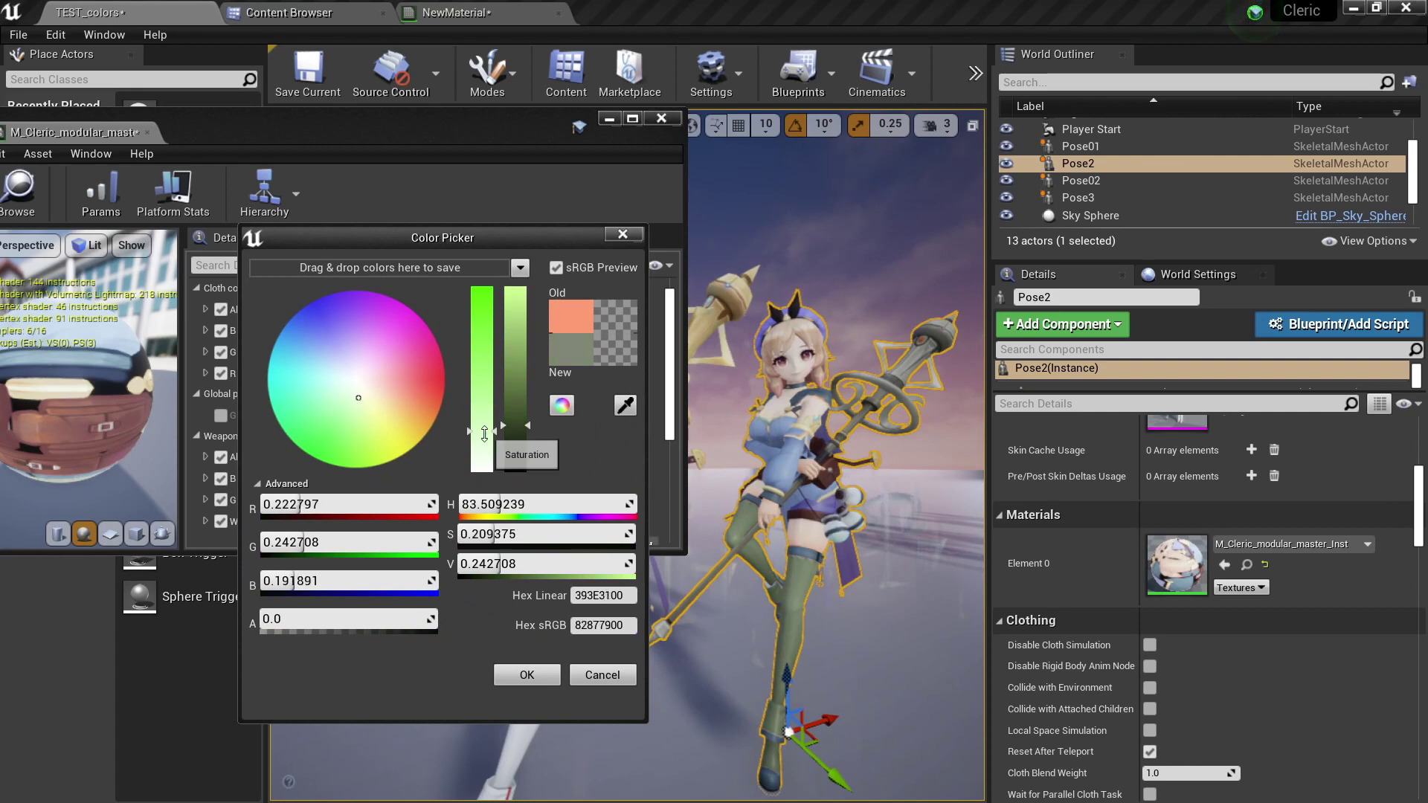
drag(482, 407, 482, 470)
drag(515, 426, 525, 368)
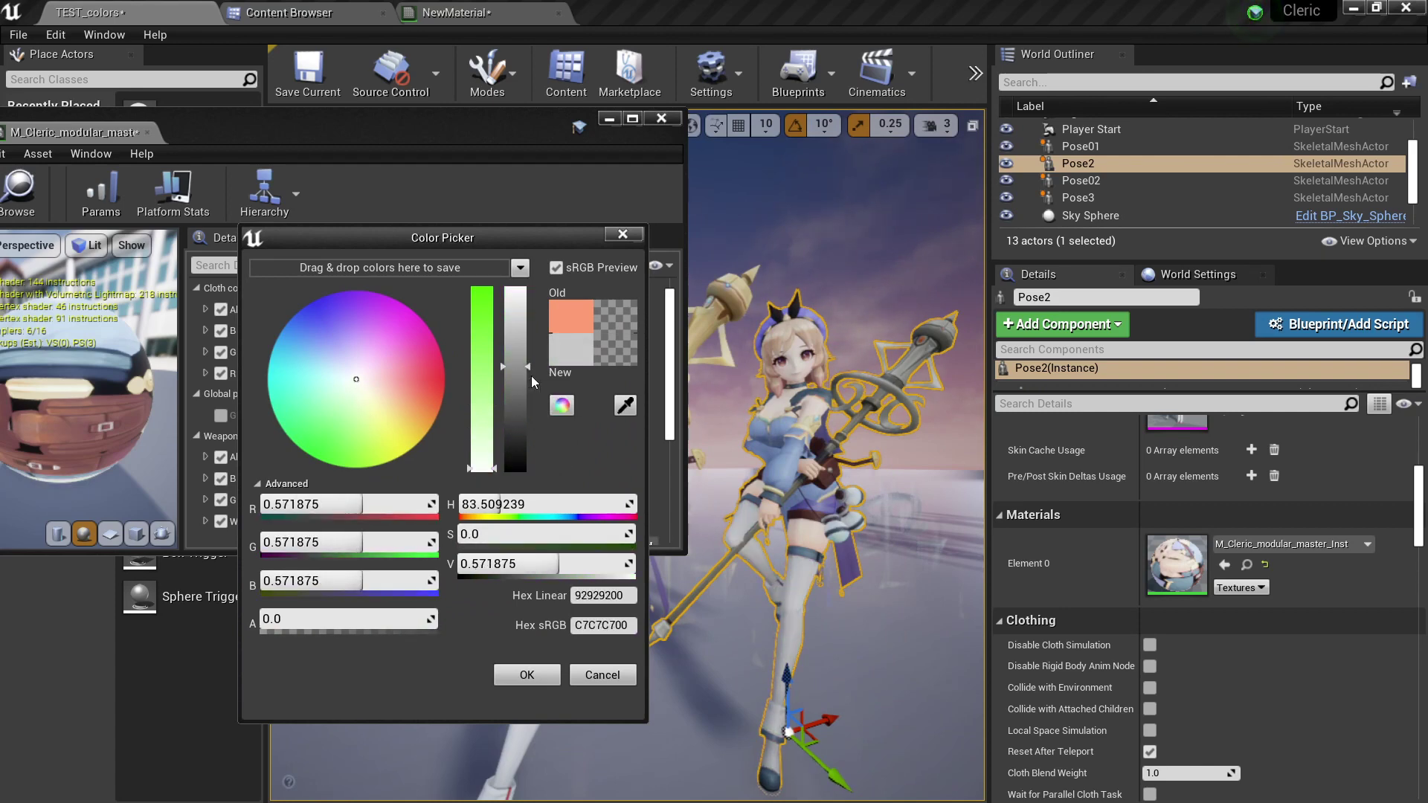
click(587, 681)
Clear the selection and examine both Cleric characters in the level viewport
right_drag(586, 681, 484, 670)
click(833, 476)
right_drag(833, 476, 878, 461)
key(F11)
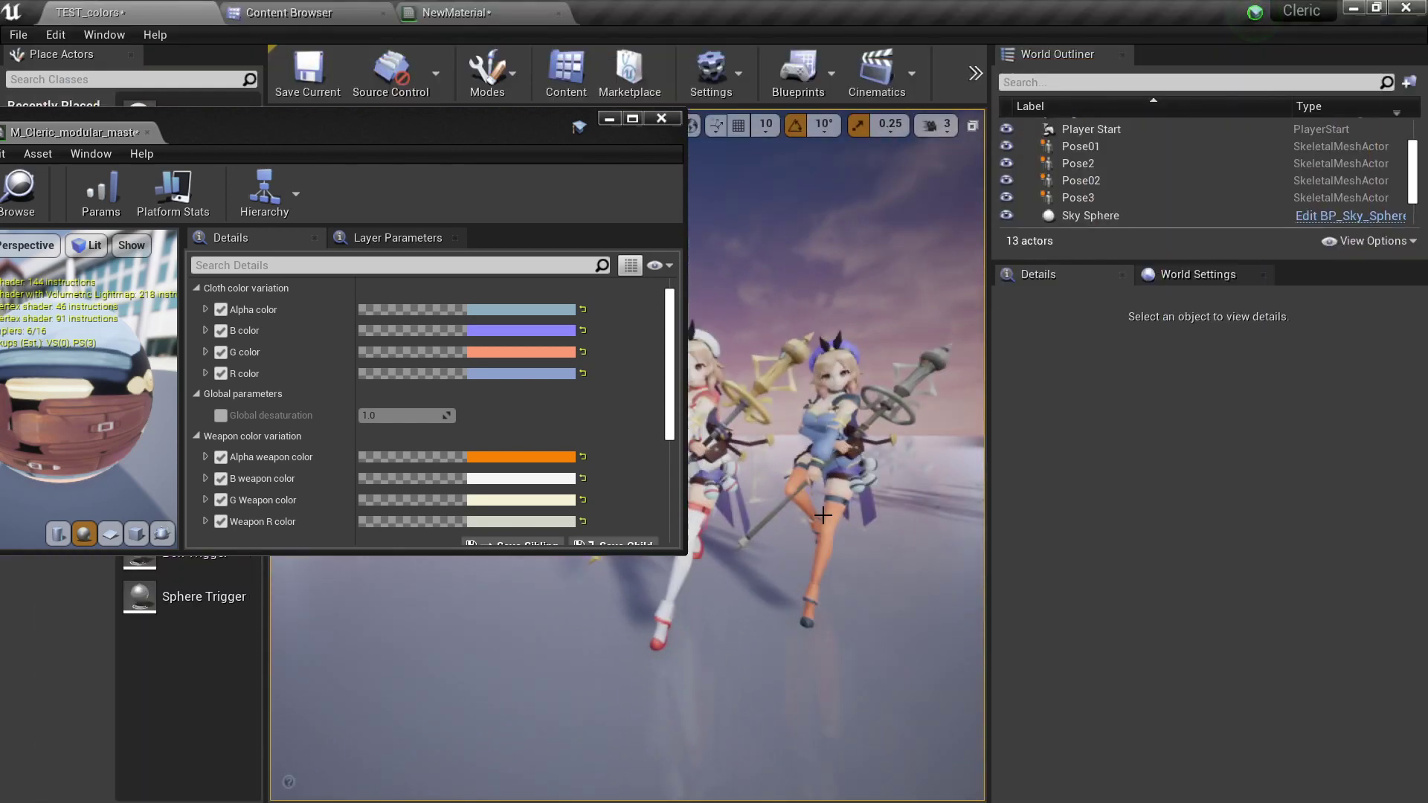
Switch to Substance Painter, show only the 3D view, and frame the Cleric's upper body and staff
key(alt+Tab)
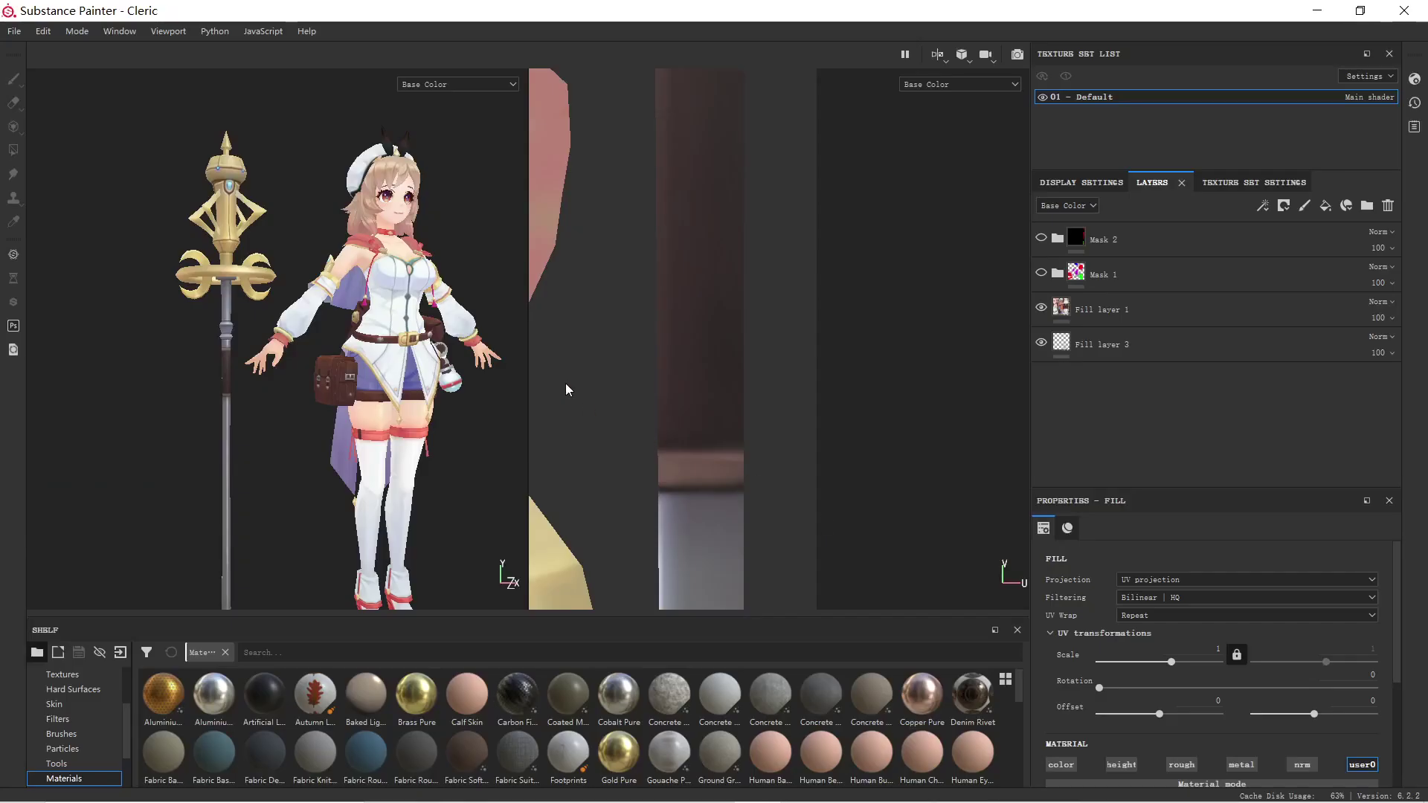
alt+drag(411, 389, 373, 434)
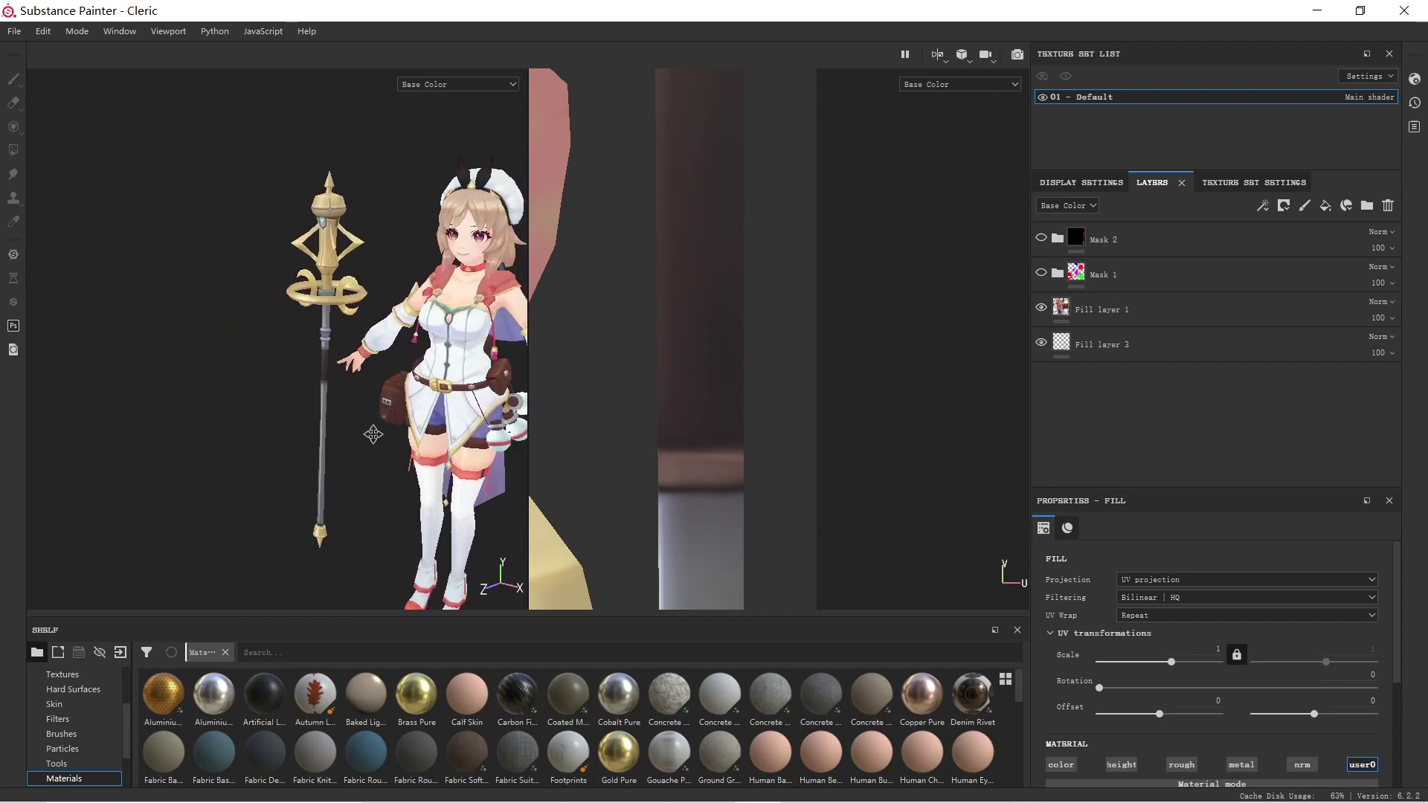
alt+middle_drag(373, 434, 311, 415)
key(F3)
key(F2)
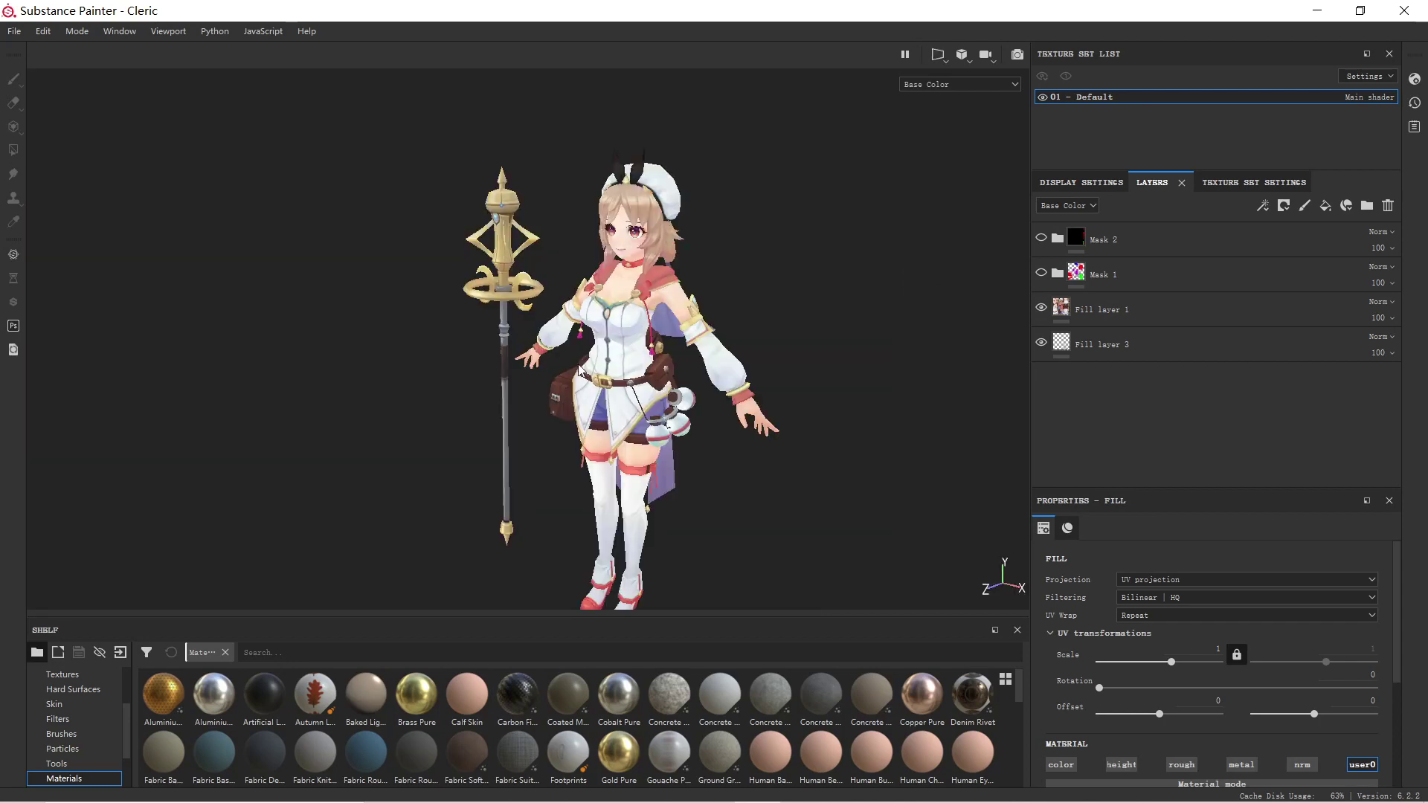
alt+drag(541, 325, 586, 313)
scroll(565, 261, up, 5)
alt+middle_drag(586, 313, 595, 281)
key(f)
Inspect the character in the Material display mode and compare it with the Base Color display
click(934, 84)
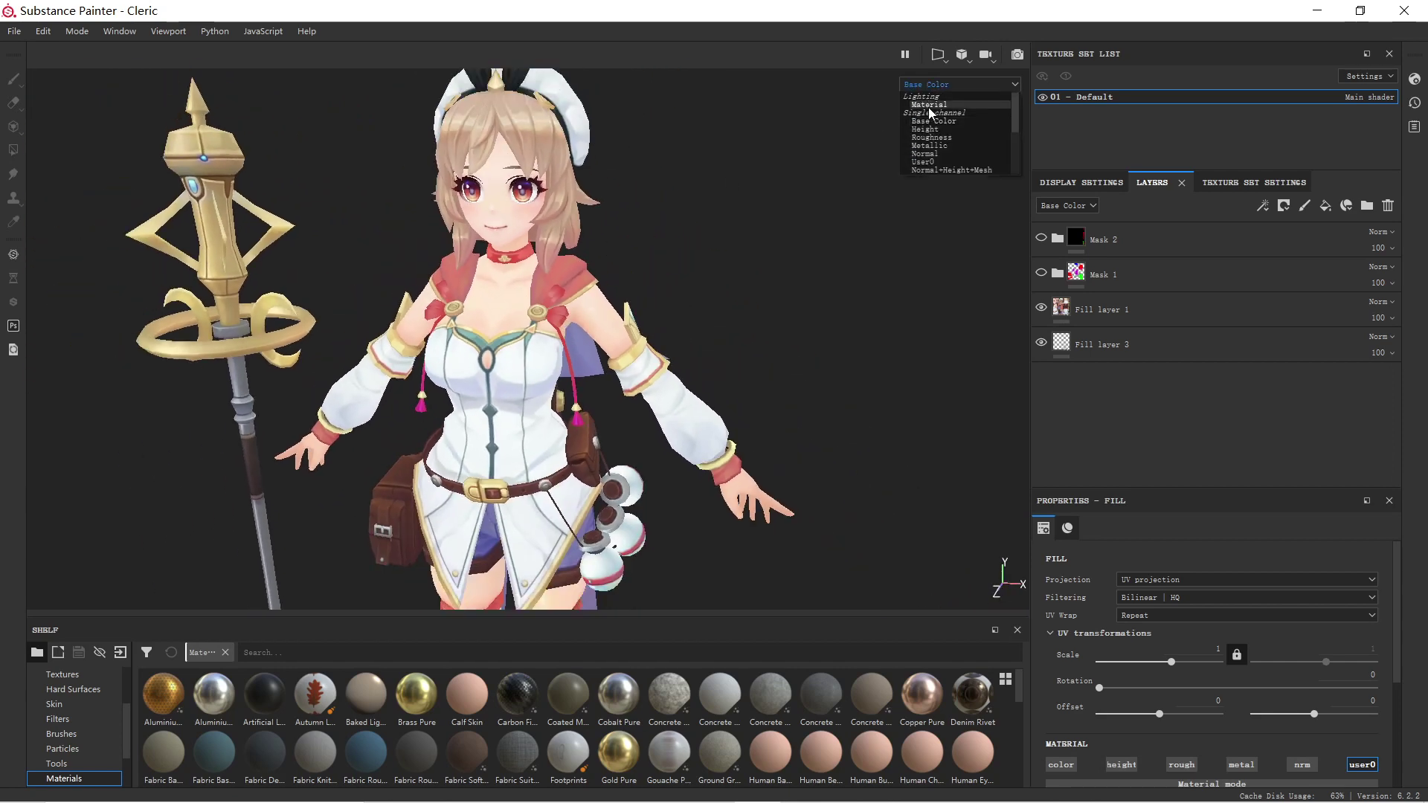
click(930, 106)
scroll(700, 318, down, 3)
alt+drag(700, 318, 563, 353)
click(912, 86)
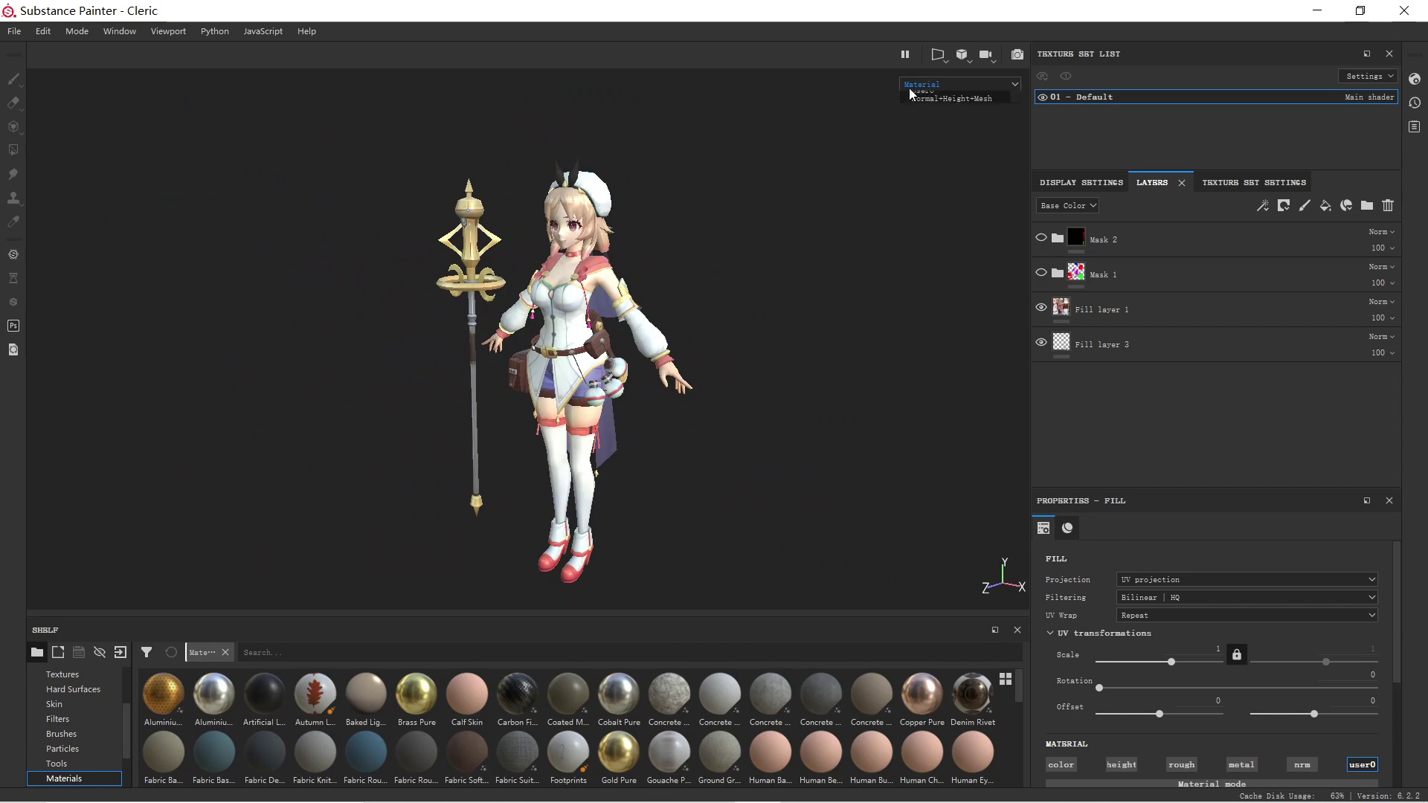
click(934, 121)
scroll(524, 348, up, 5)
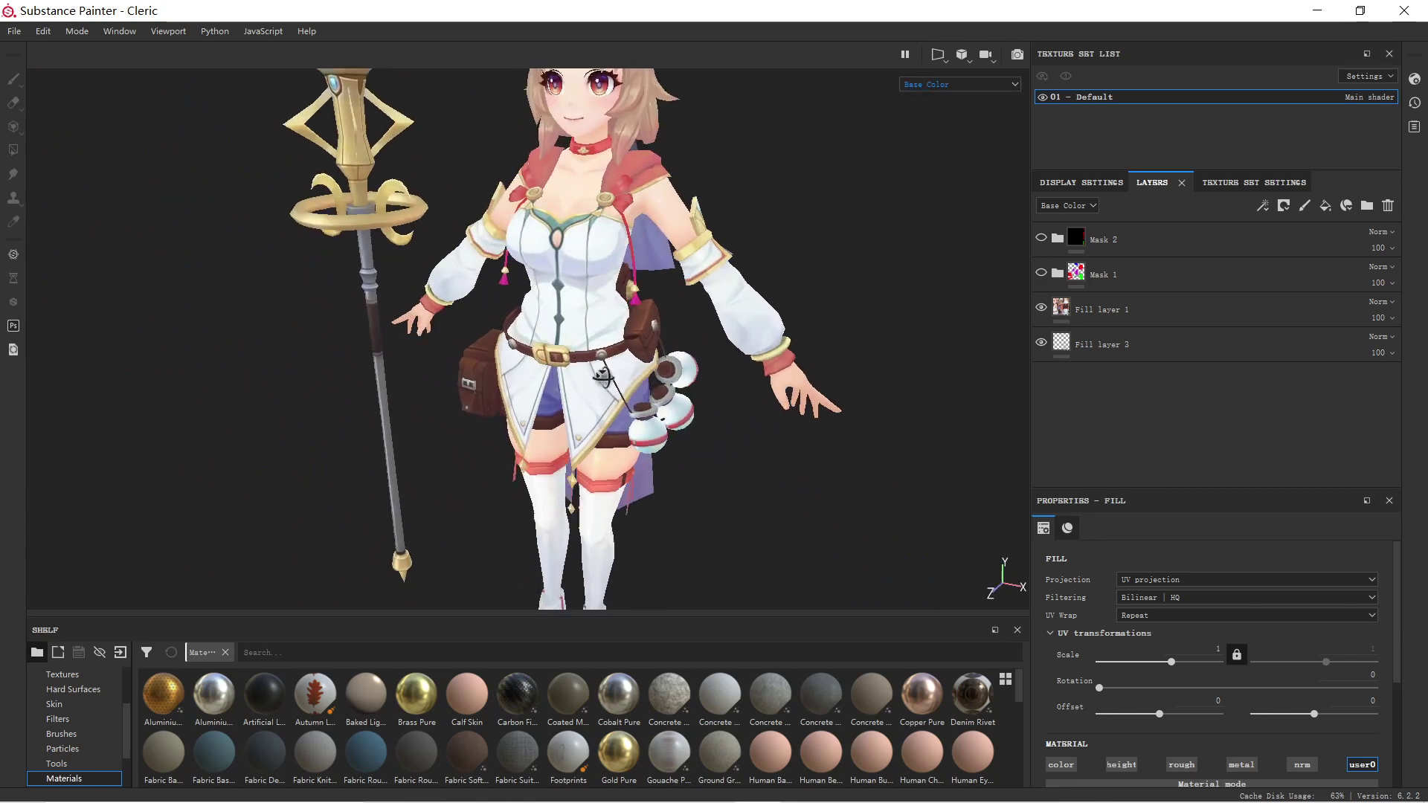
scroll(524, 347, down, 3)
scroll(550, 339, up, 4)
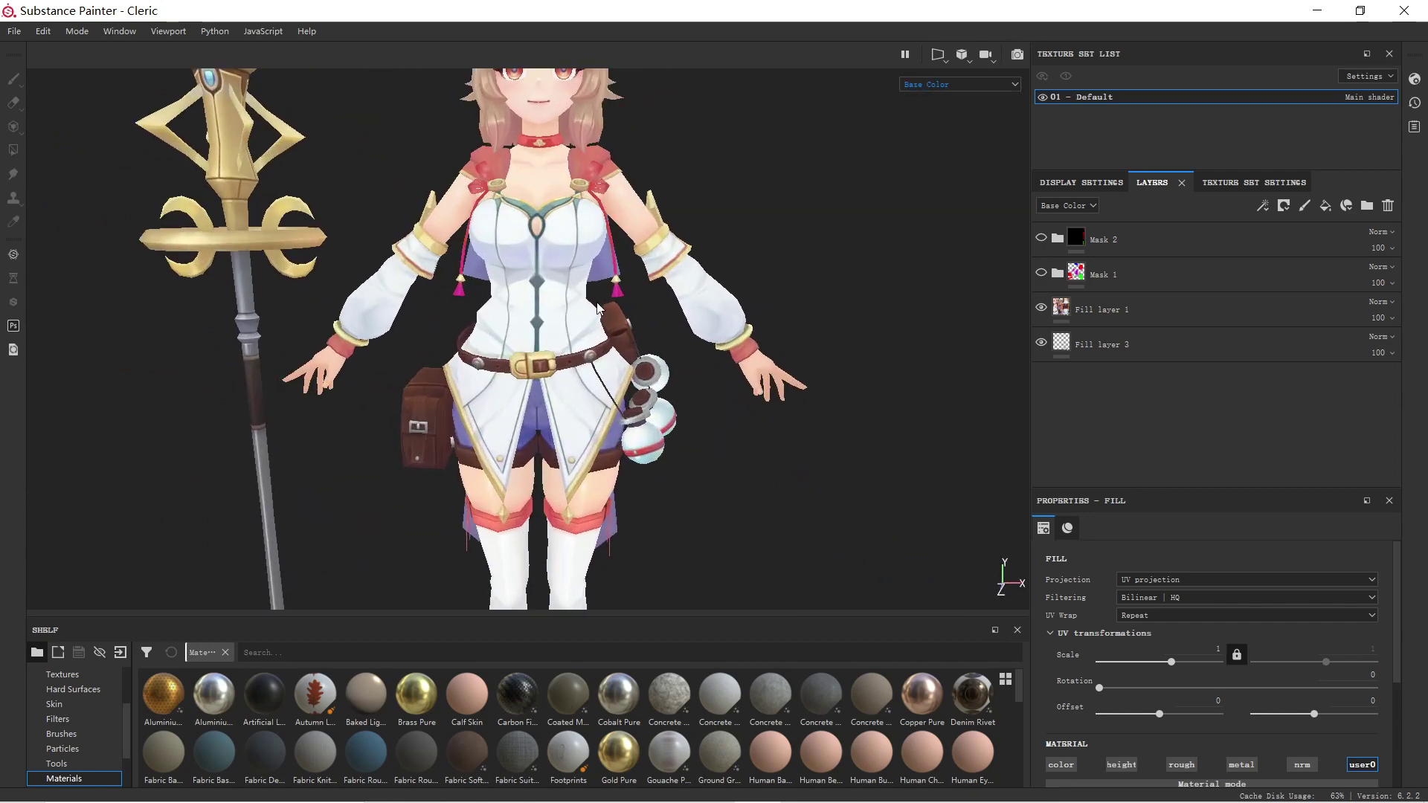
Expand the Mask 1 folder and make it visible on the character
click(1057, 276)
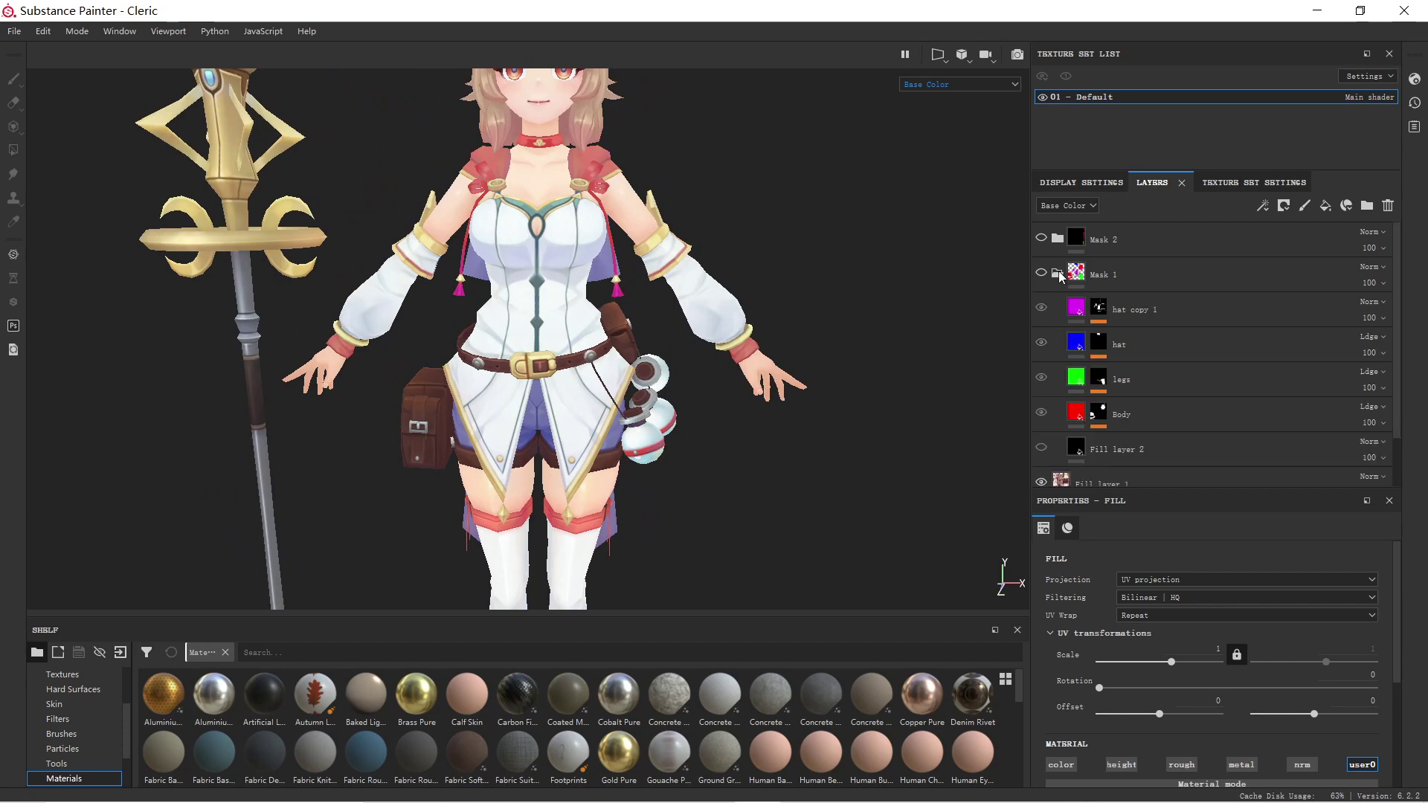
middle_drag(656, 328, 642, 451)
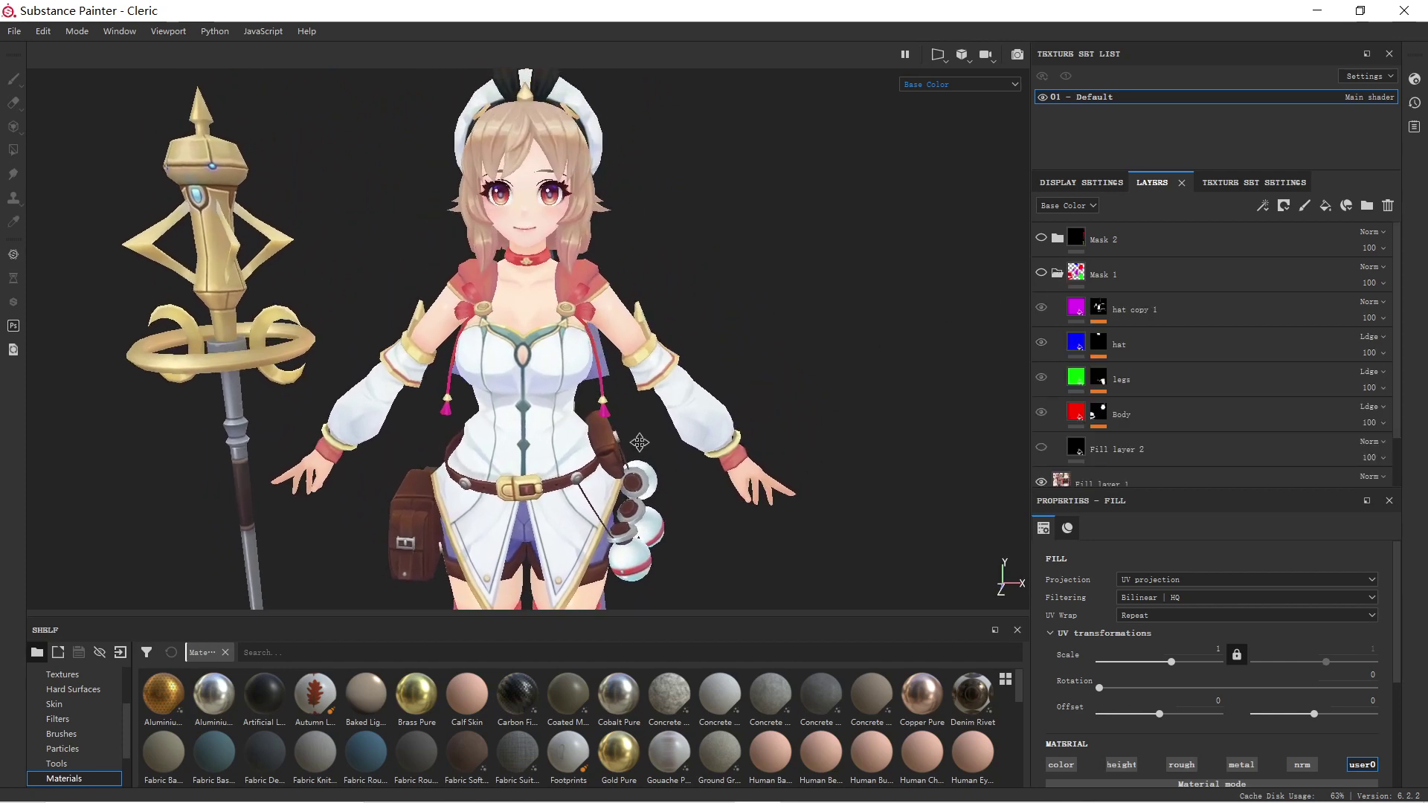
click(1039, 273)
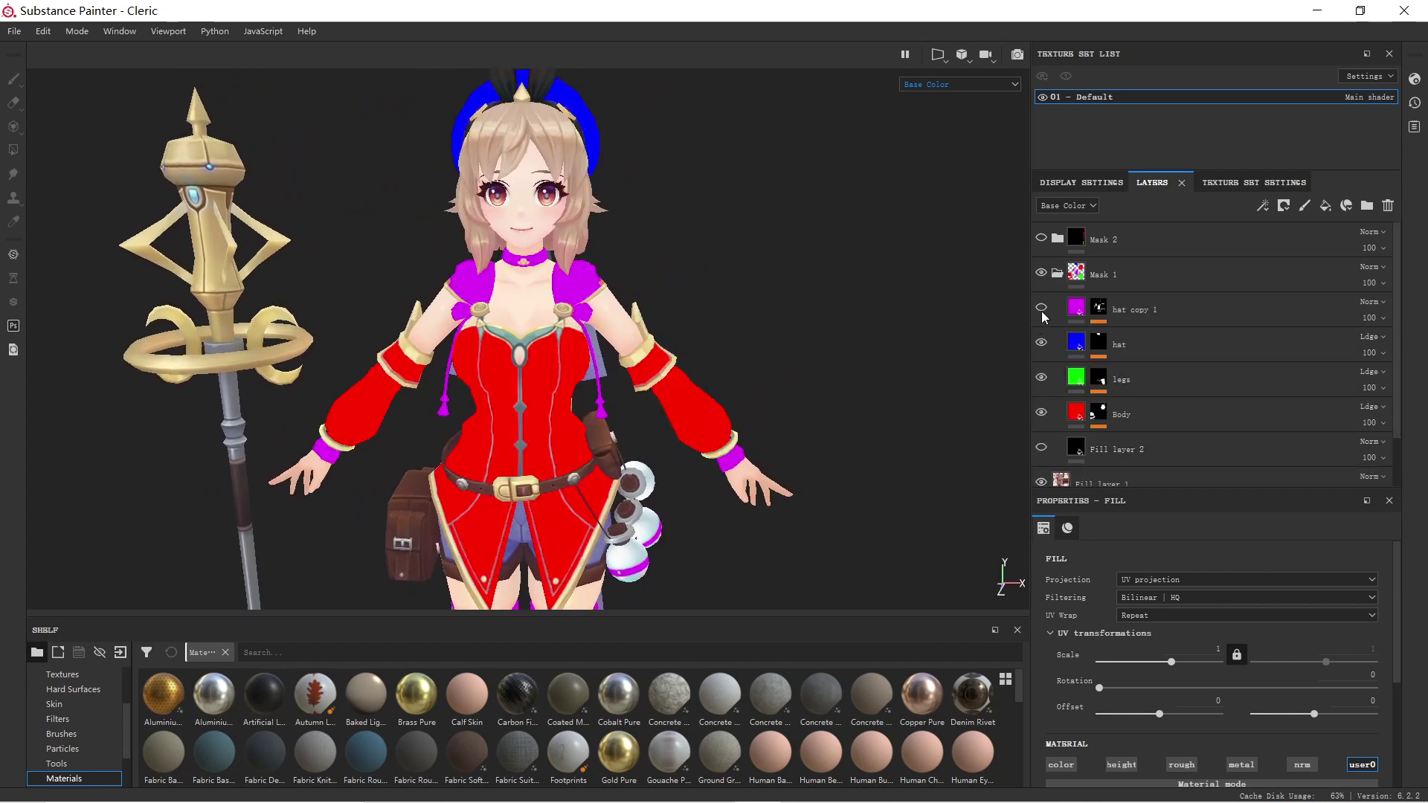
Hide the hat copy 1, hat, legs and Body layers in Mask 1, and show its Fill layer 2
click(1041, 309)
click(1040, 345)
click(1040, 377)
click(1040, 415)
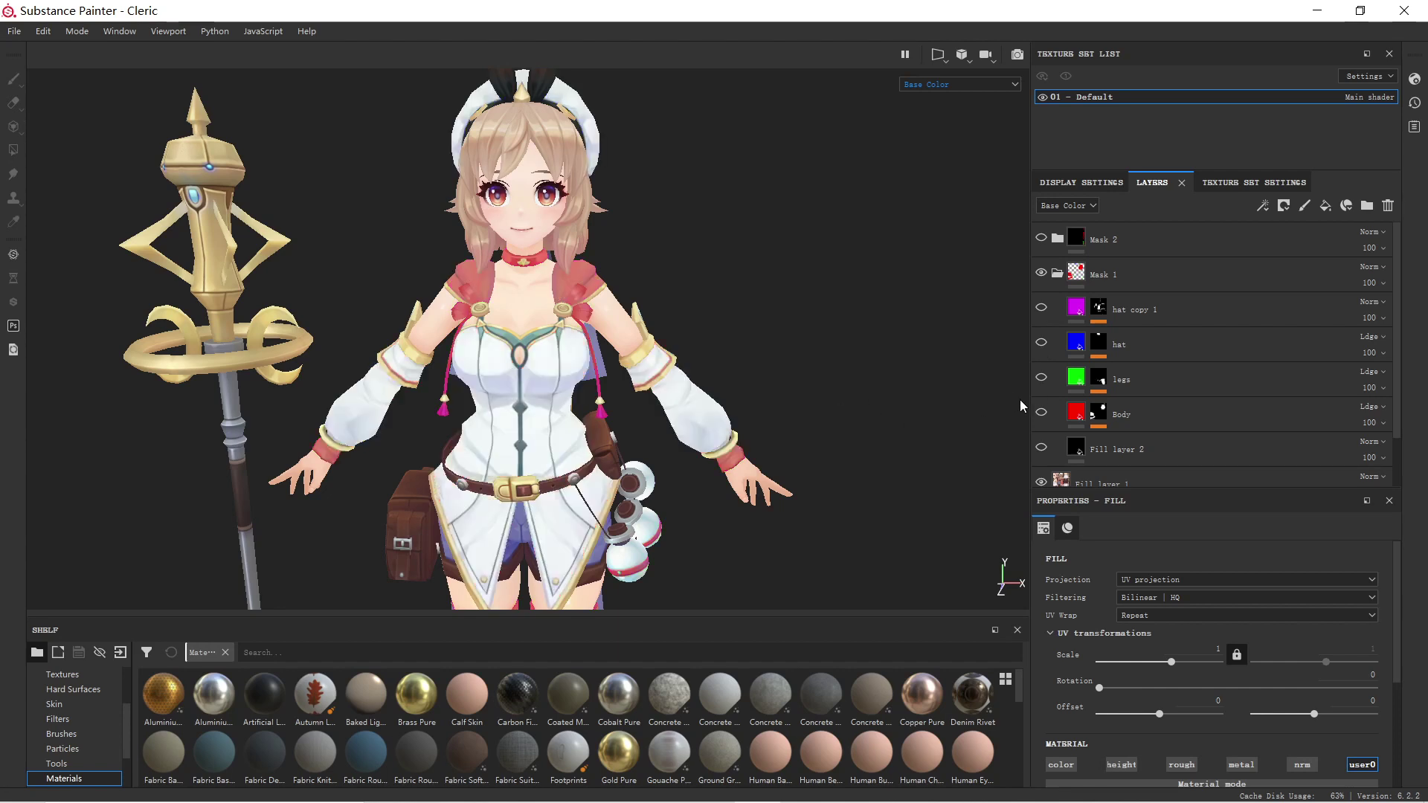
click(1041, 447)
scroll(604, 420, down, 3)
alt+drag(604, 420, 547, 286)
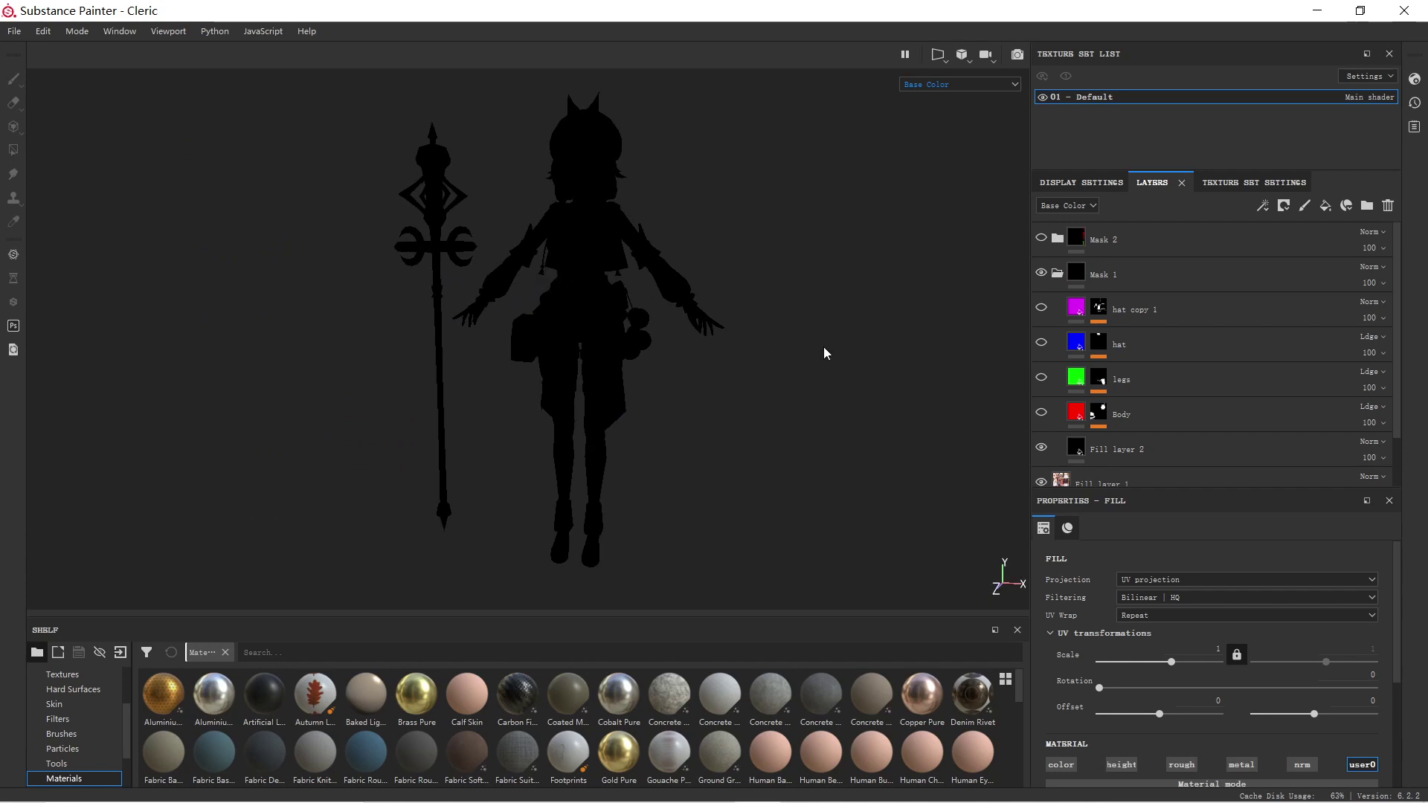
Show the red Body, green legs and blue hat mask layers again, one after another
click(1042, 412)
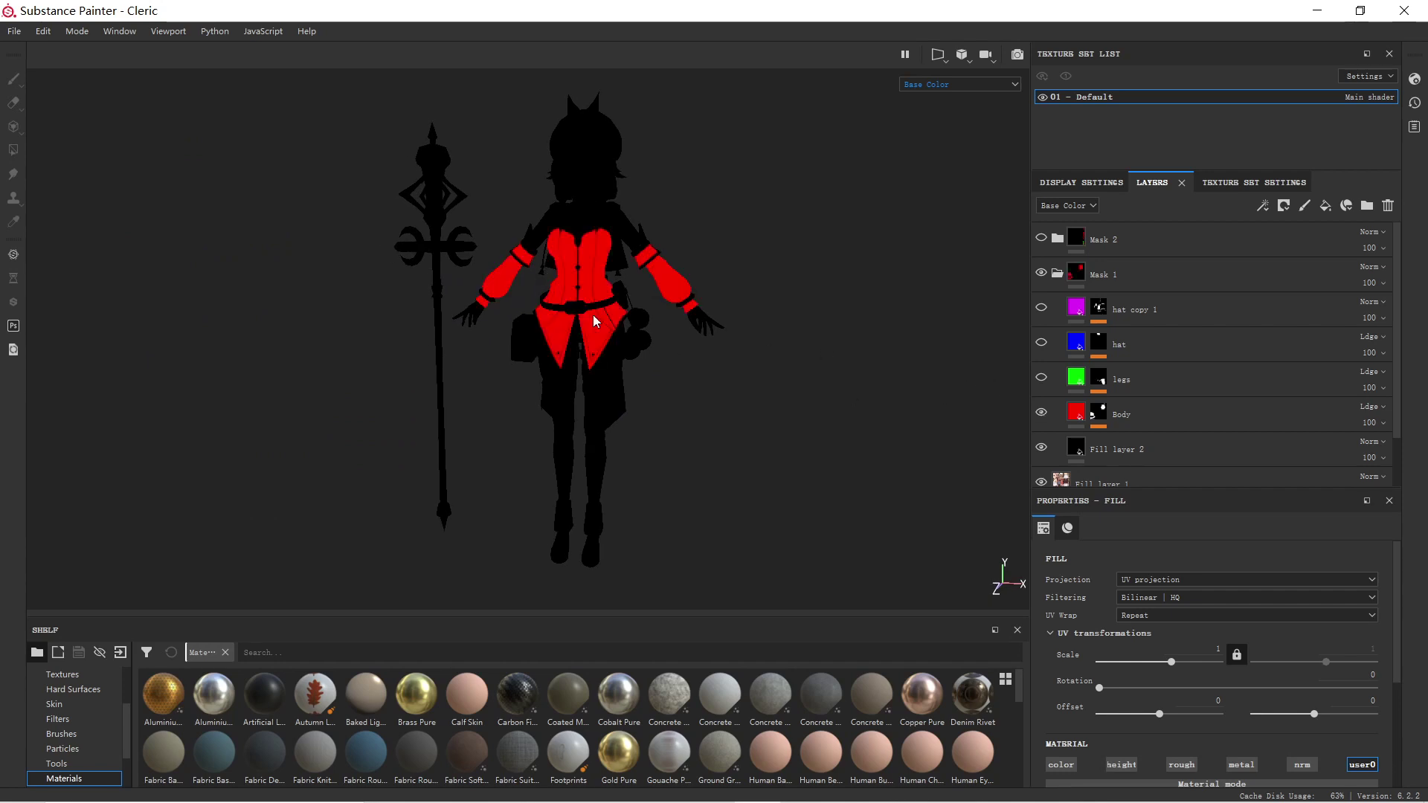
alt+drag(617, 387, 806, 346)
click(1042, 378)
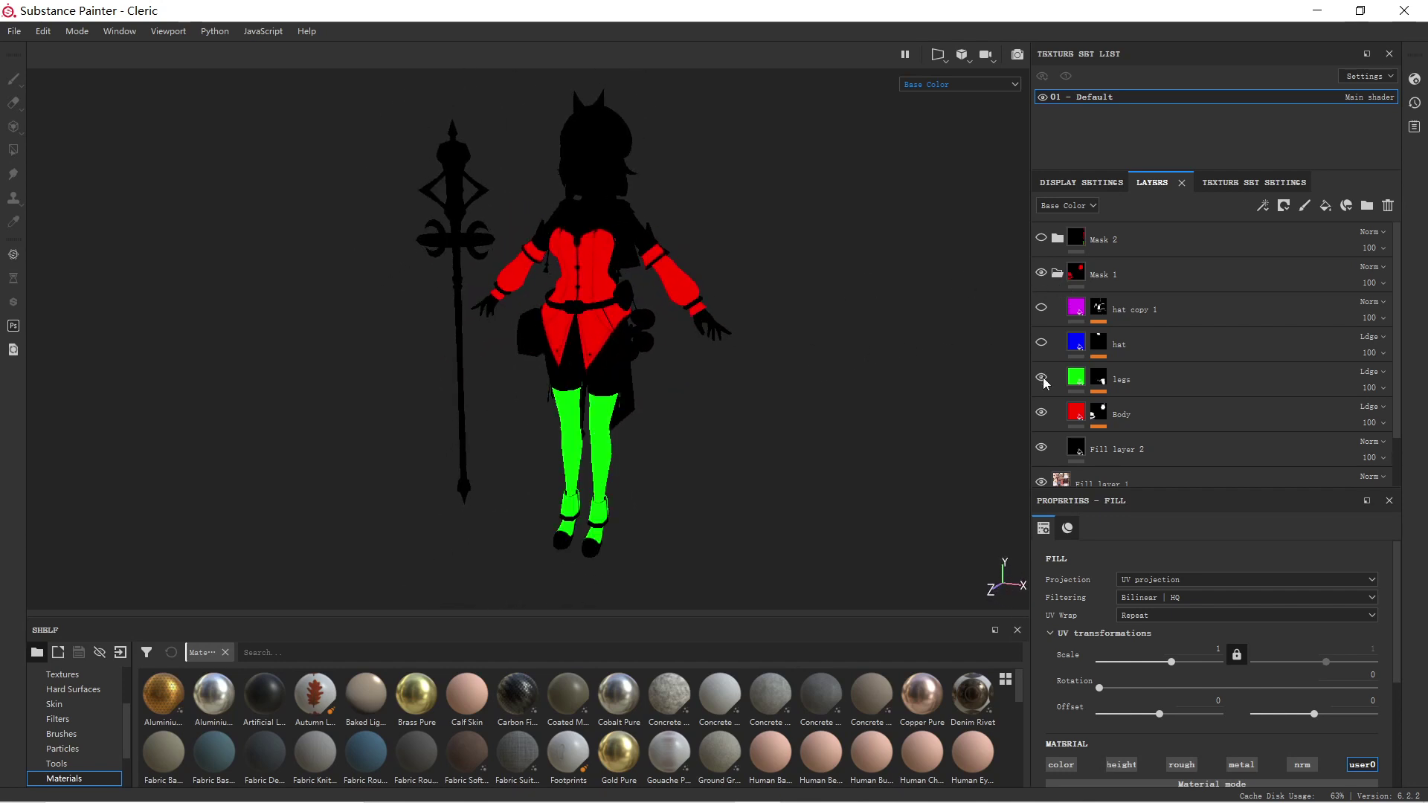
alt+drag(585, 399, 906, 415)
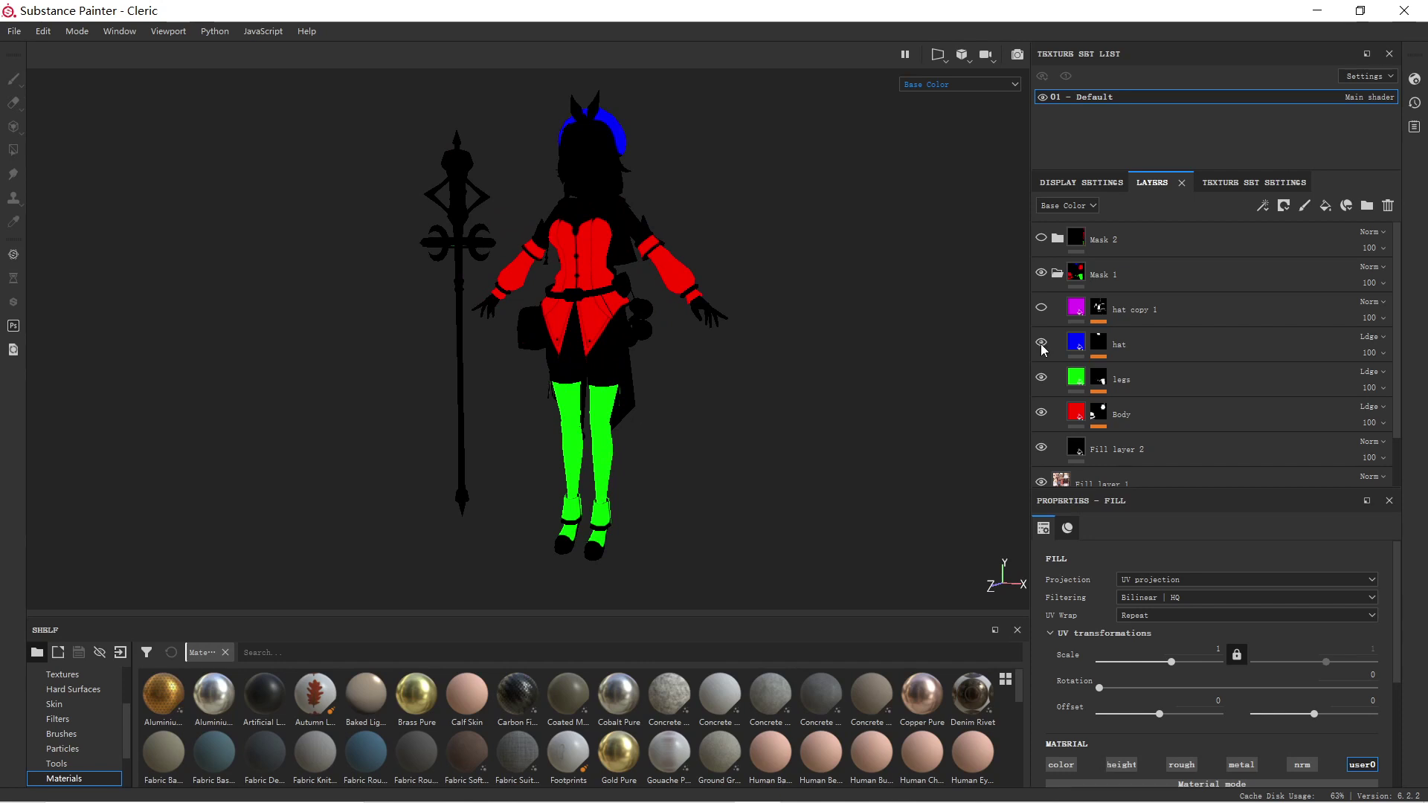
Select the hat layer and examine the available blending modes without changing its mode
click(1148, 342)
click(1373, 337)
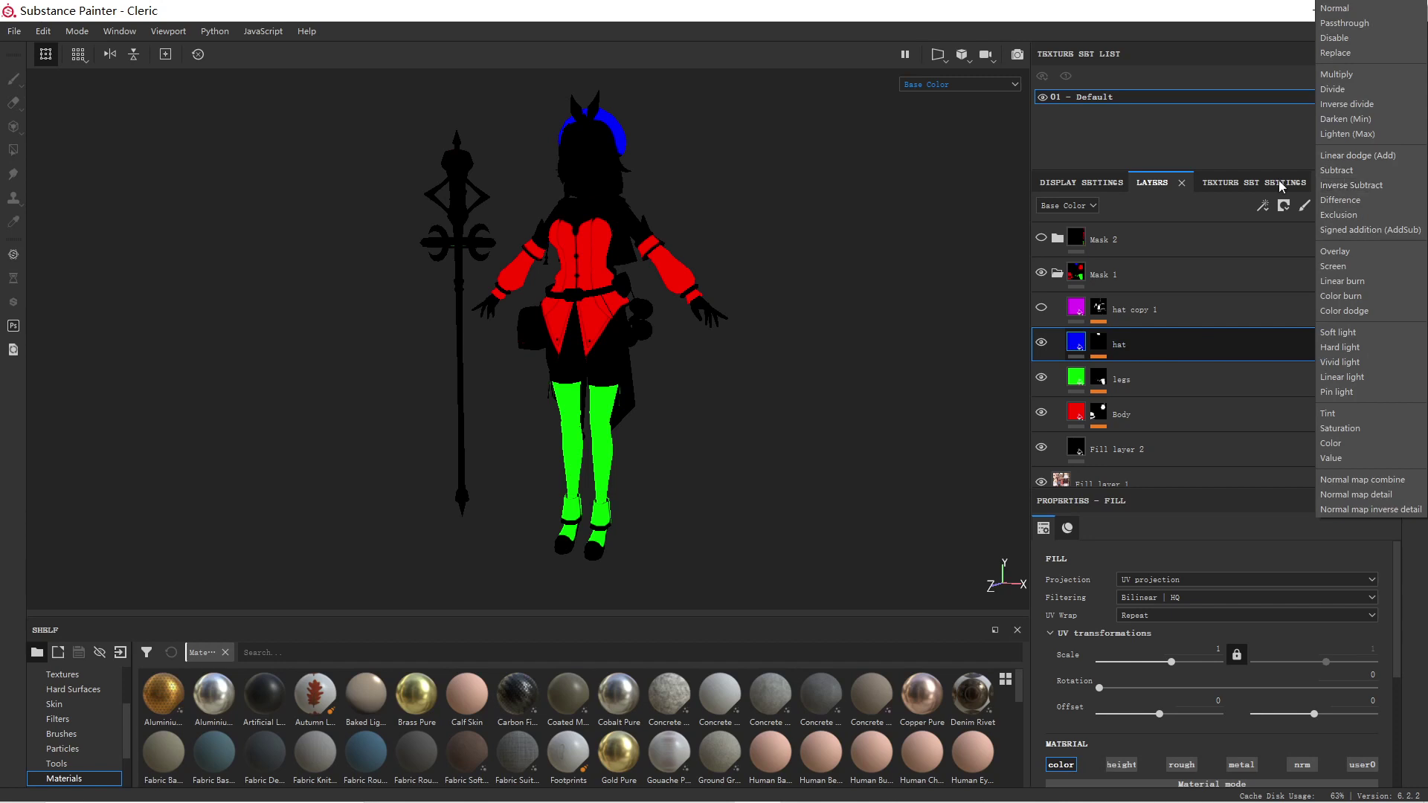
click(1084, 15)
alt+middle_drag(632, 348, 574, 377)
scroll(614, 435, down, 3)
scroll(616, 435, up, 4)
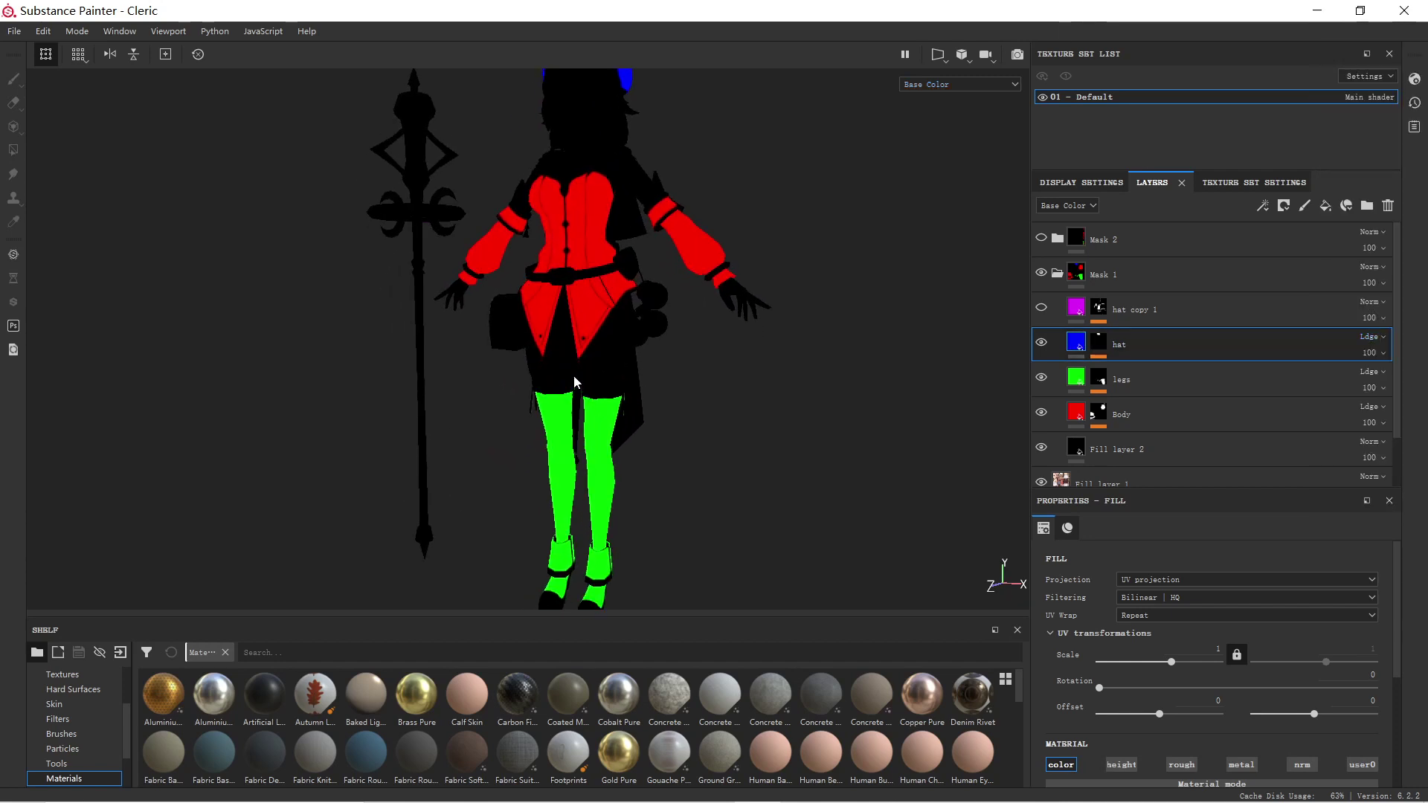
Select the hat copy 1 layer in Mask 1 and make its magenta mask visible on the character
click(1135, 312)
click(1041, 314)
scroll(584, 334, down, 1)
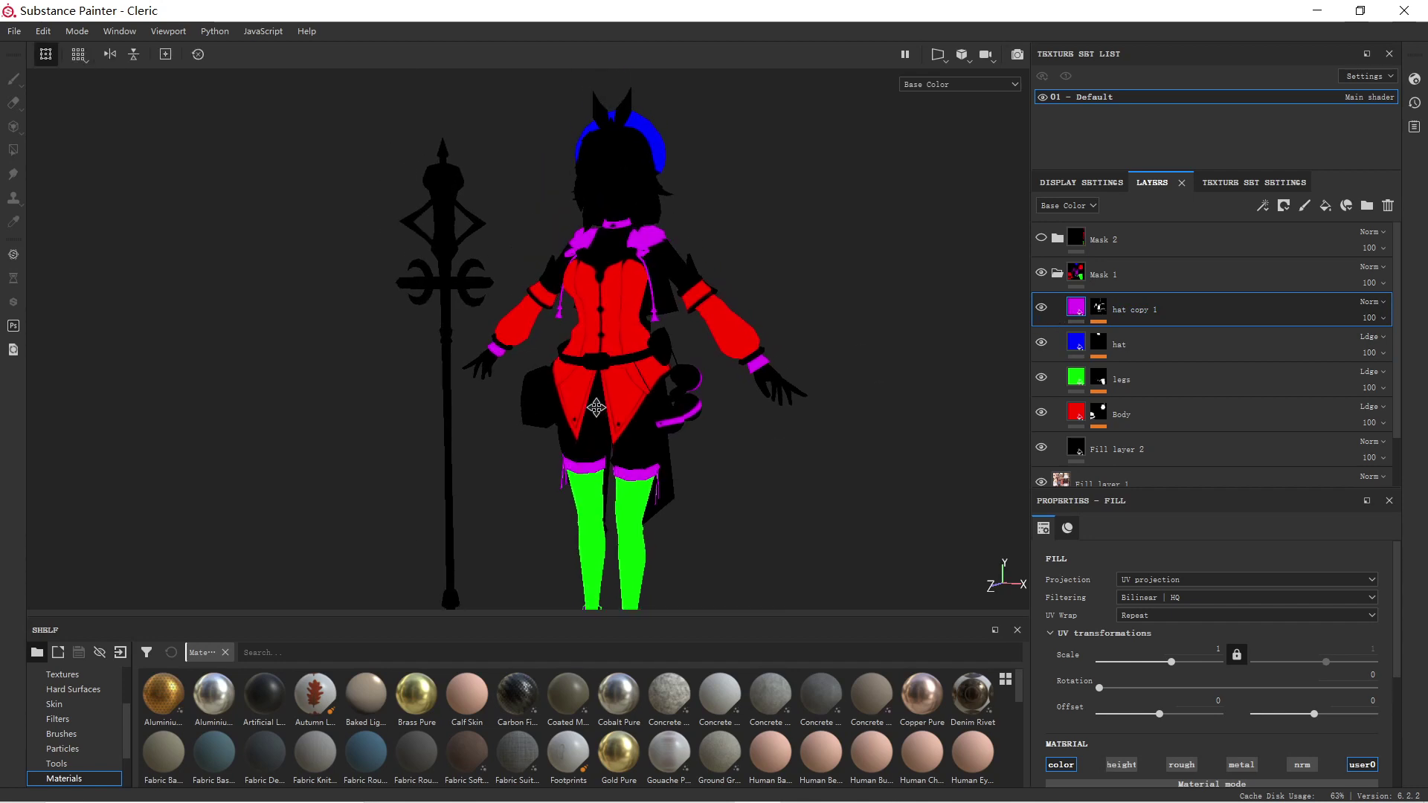
scroll(603, 404, up, 5)
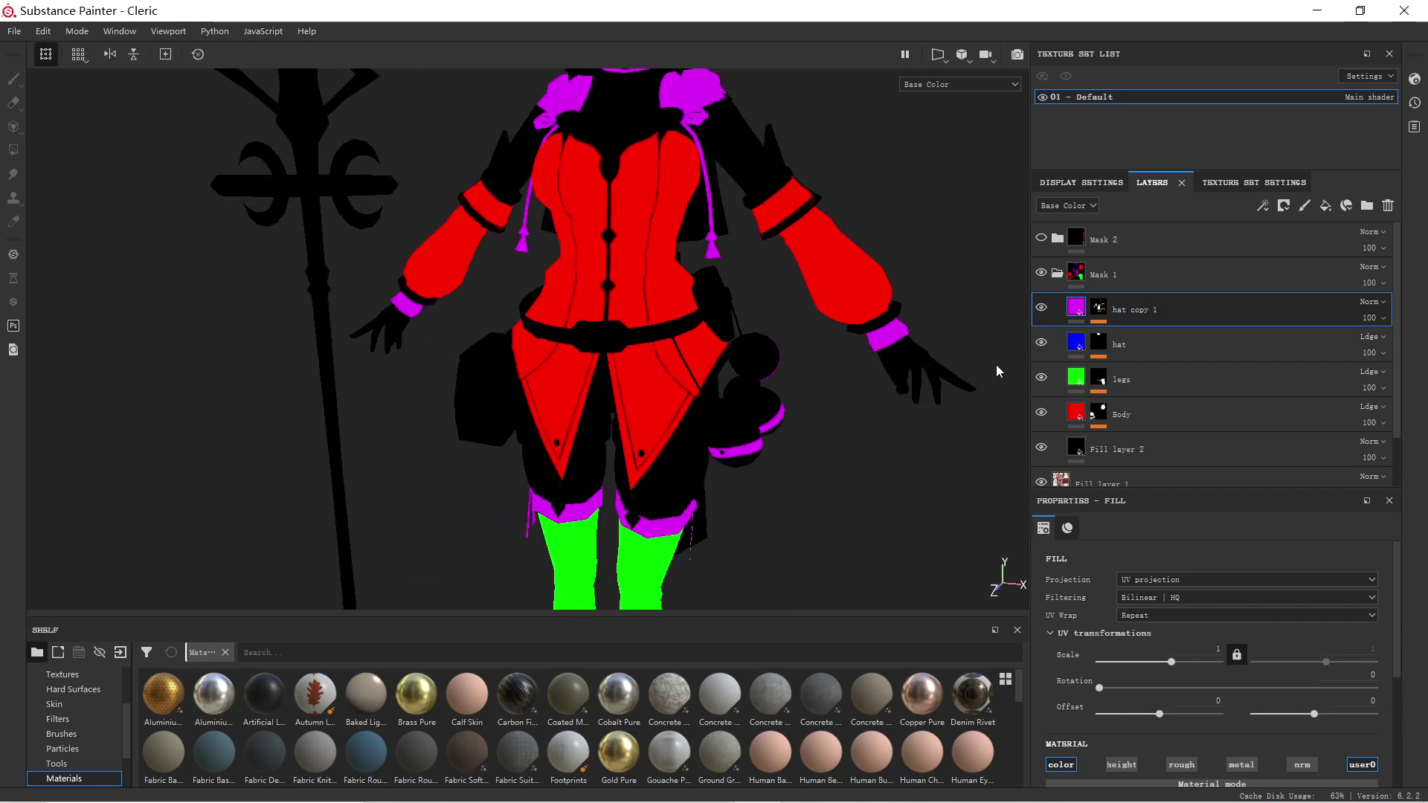
scroll(654, 375, down, 4)
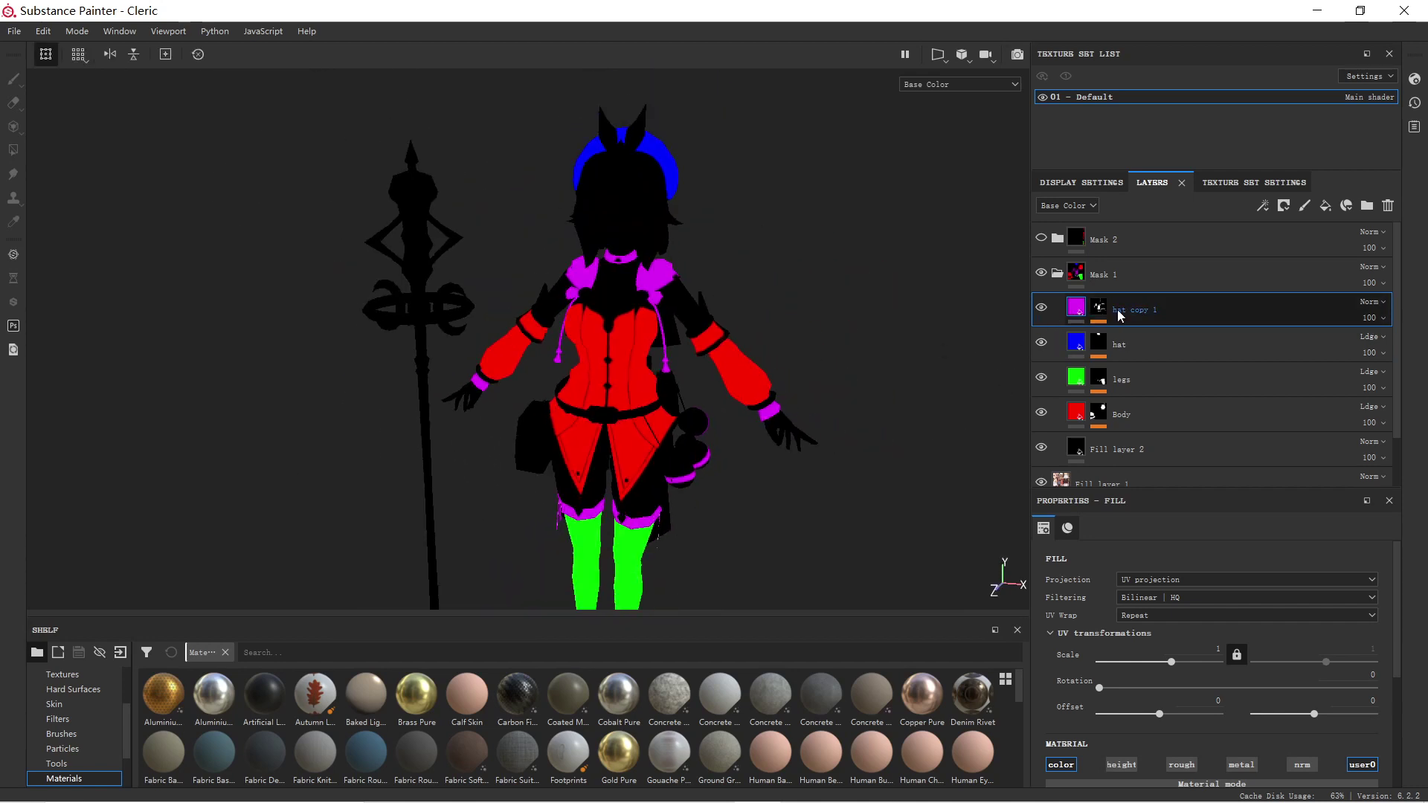
Turn the hat copy 1 fill's color channel off and back on
scroll(1119, 327, down, 1)
scroll(1122, 337, down, 1)
scroll(1175, 595, down, 3)
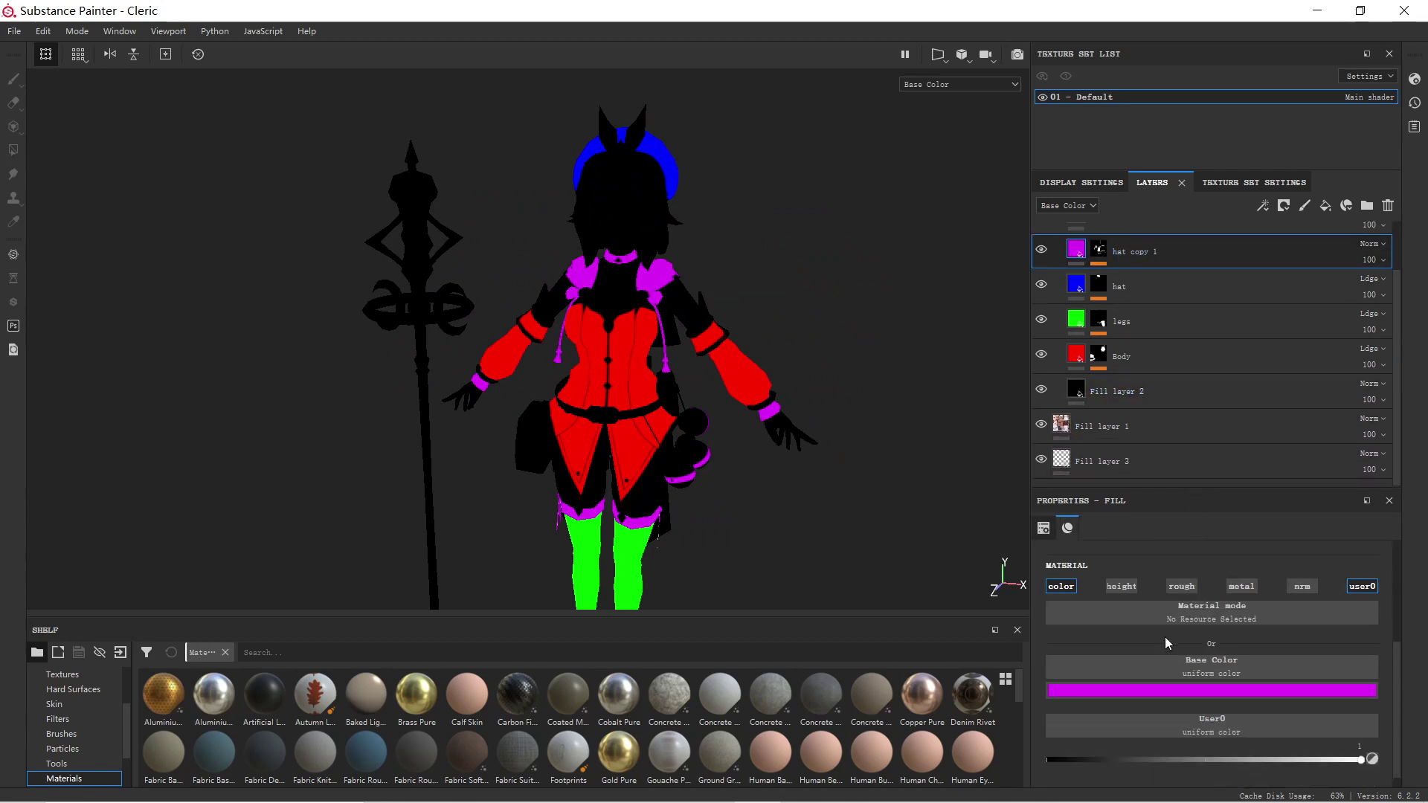
click(1060, 587)
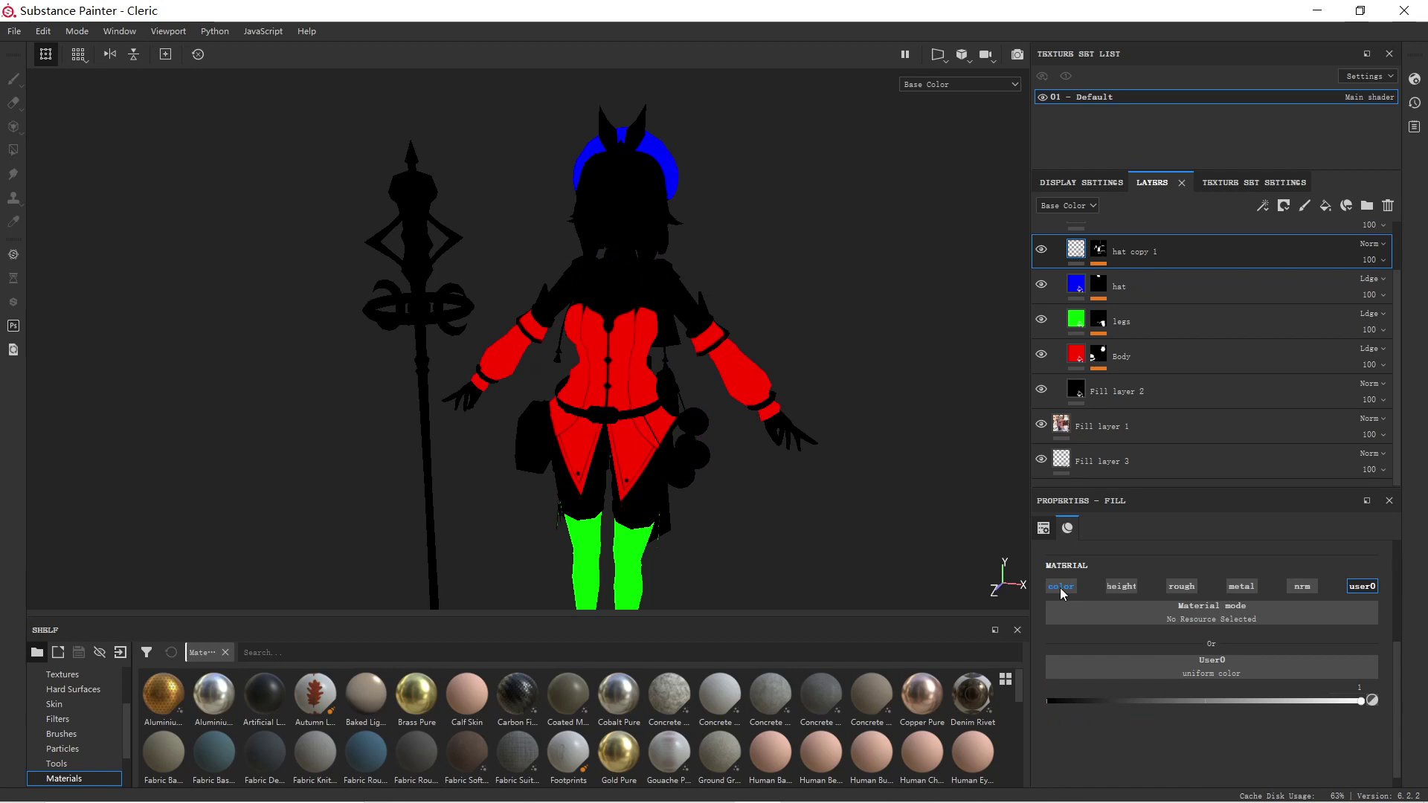
click(1060, 587)
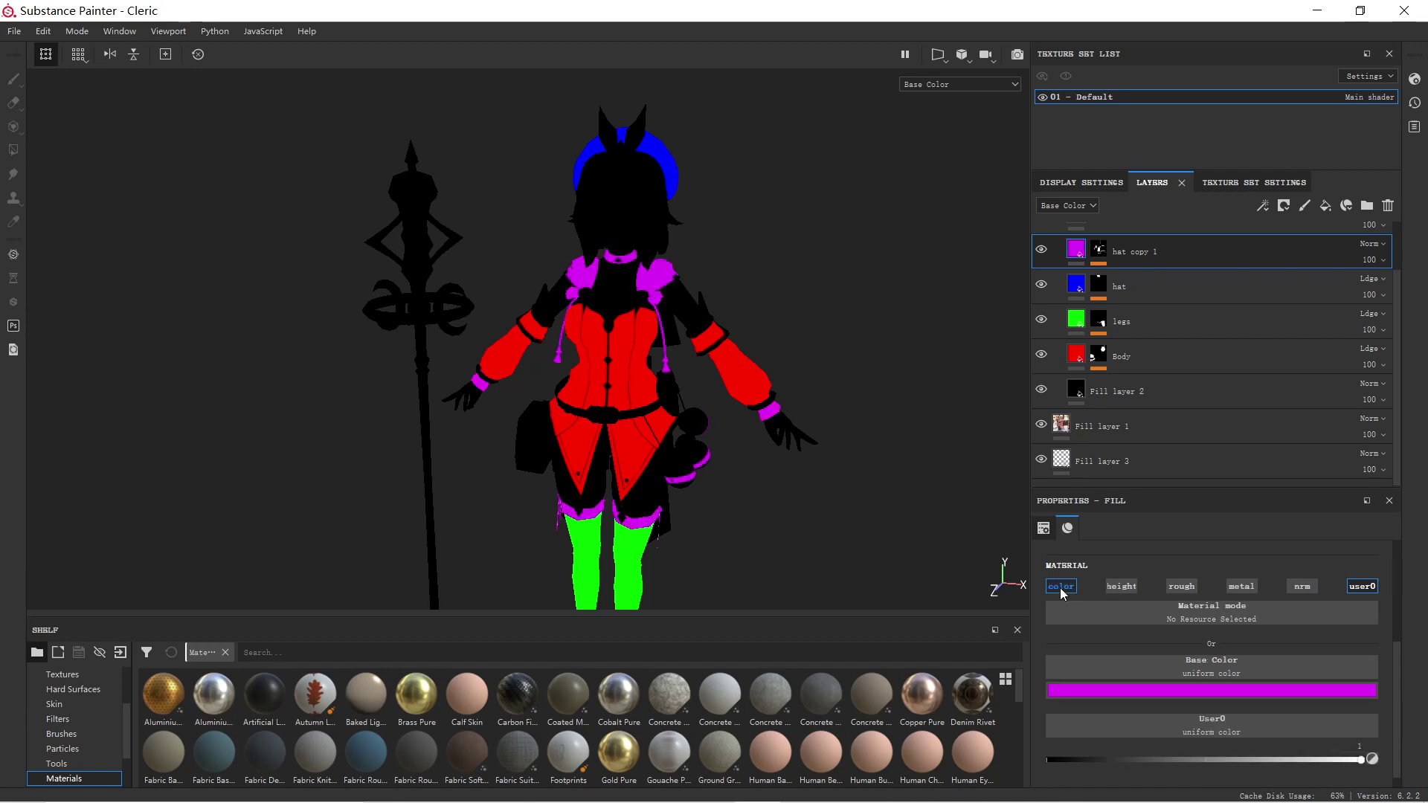
Hide Fill layer 2 and select the mask of hat copy 1 with its upper Paint effect for editing
click(1043, 388)
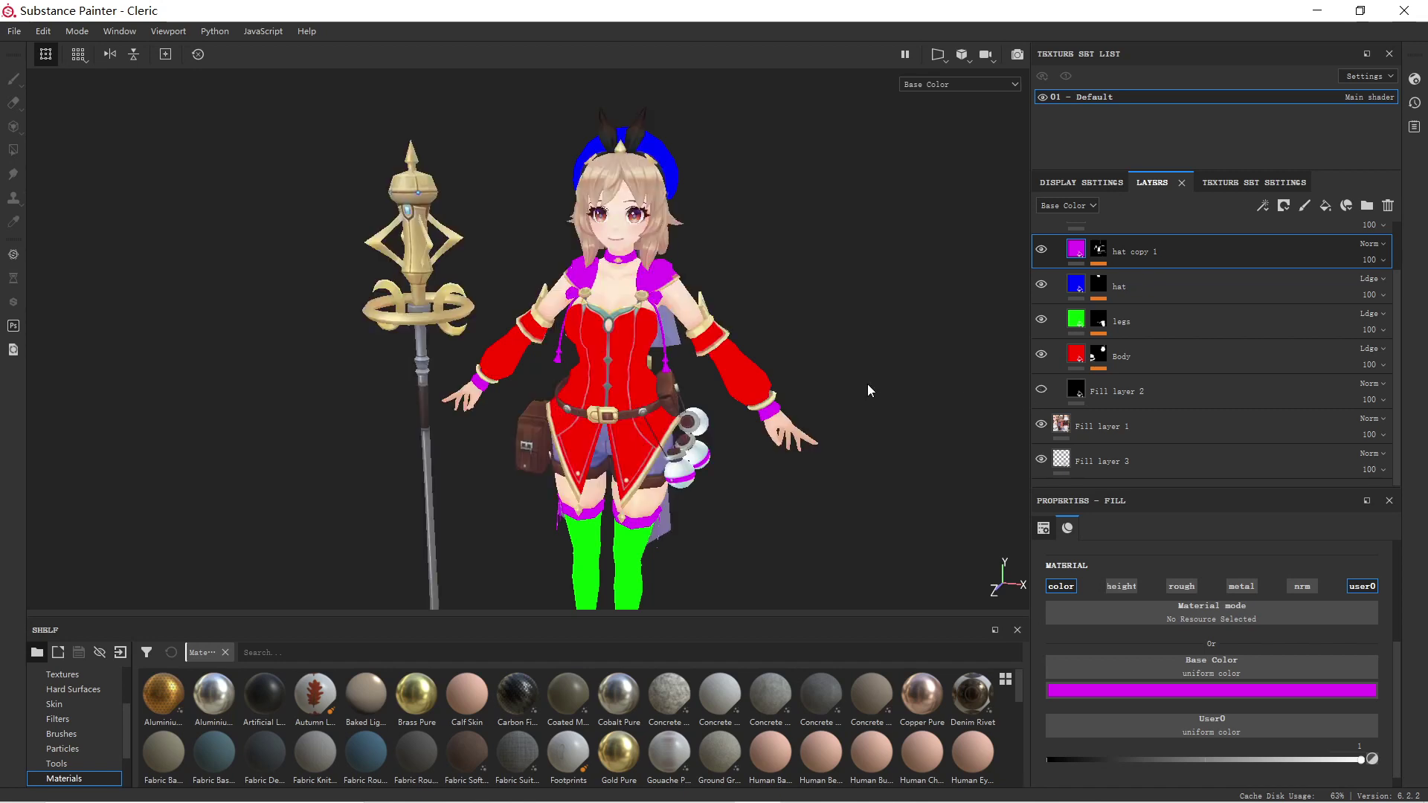
scroll(679, 383, up, 5)
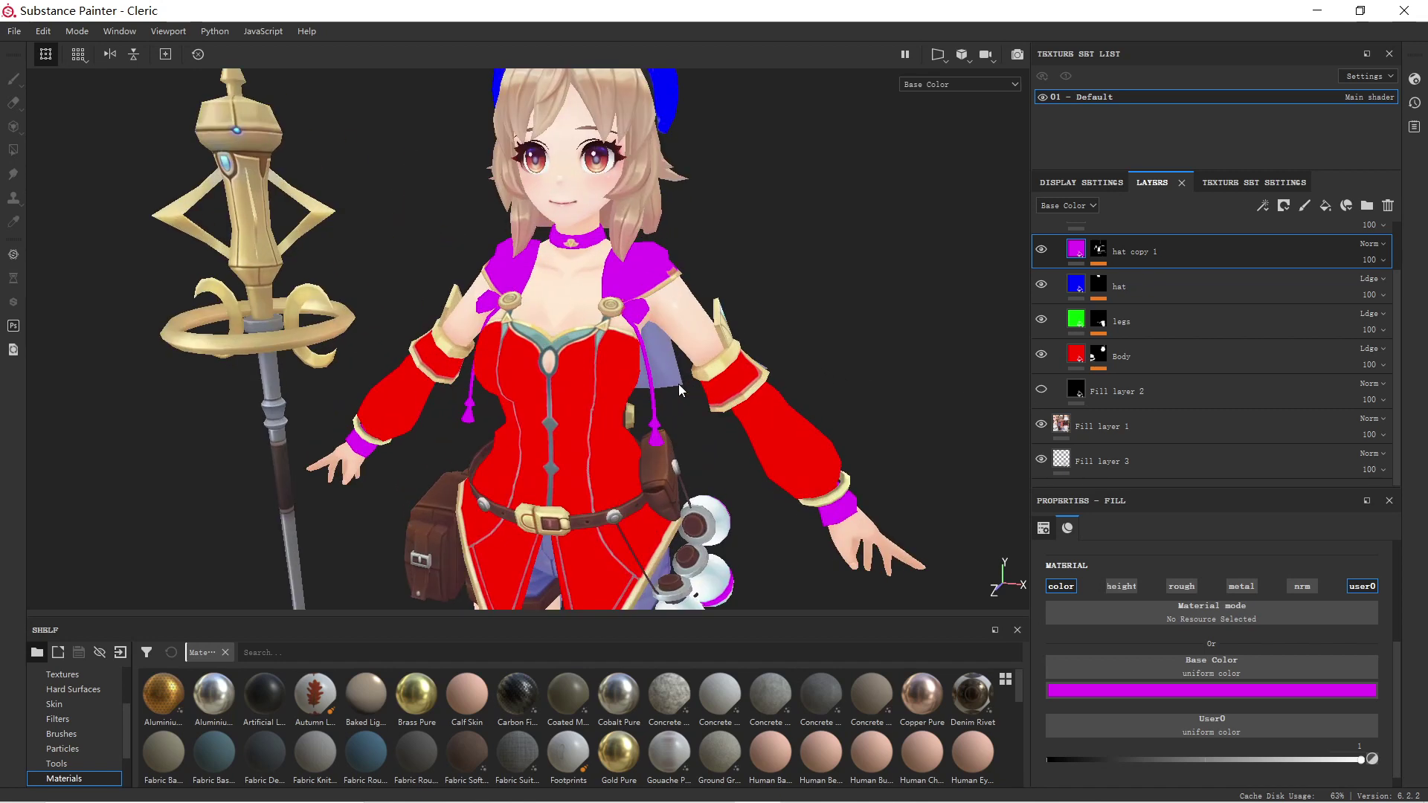
click(1098, 250)
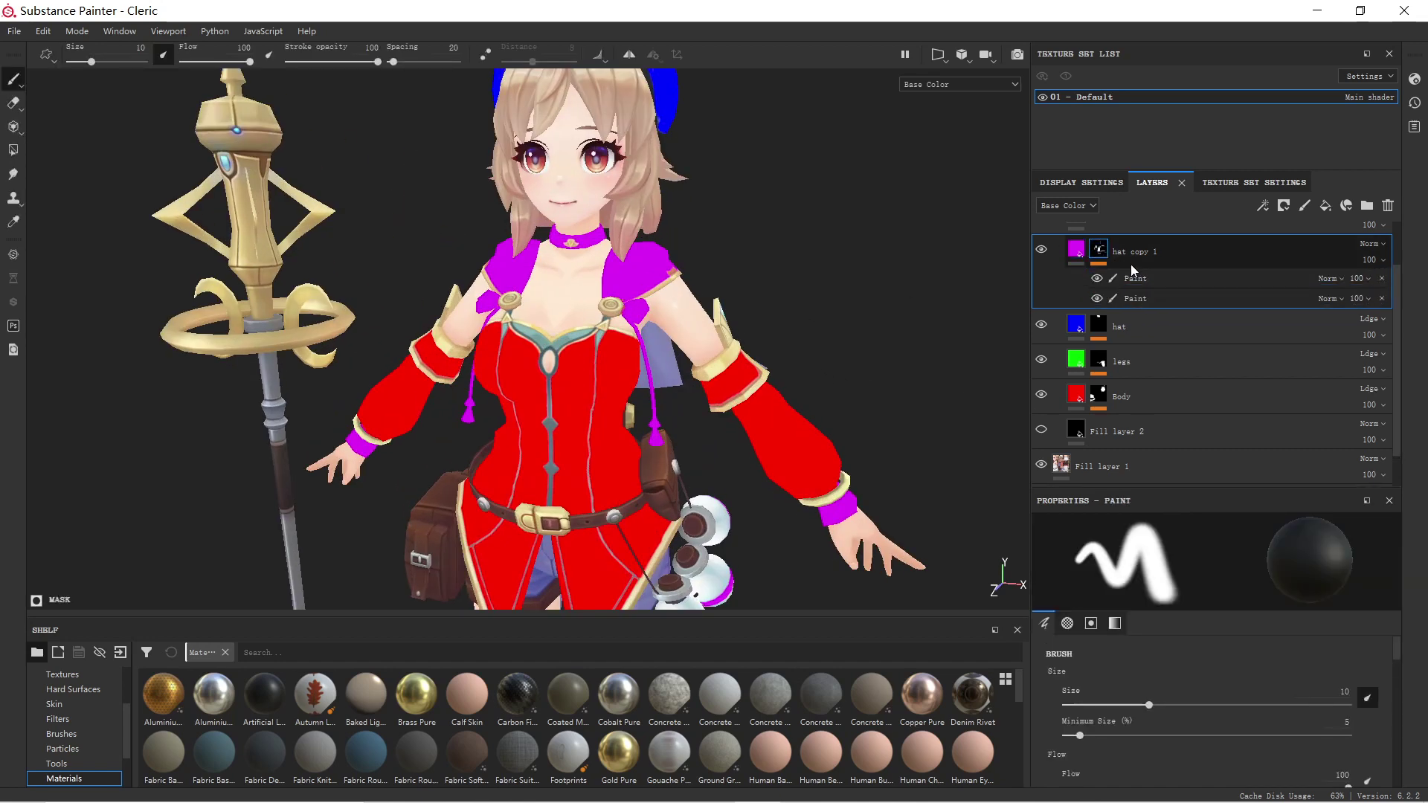
alt+middle_drag(568, 327, 571, 359)
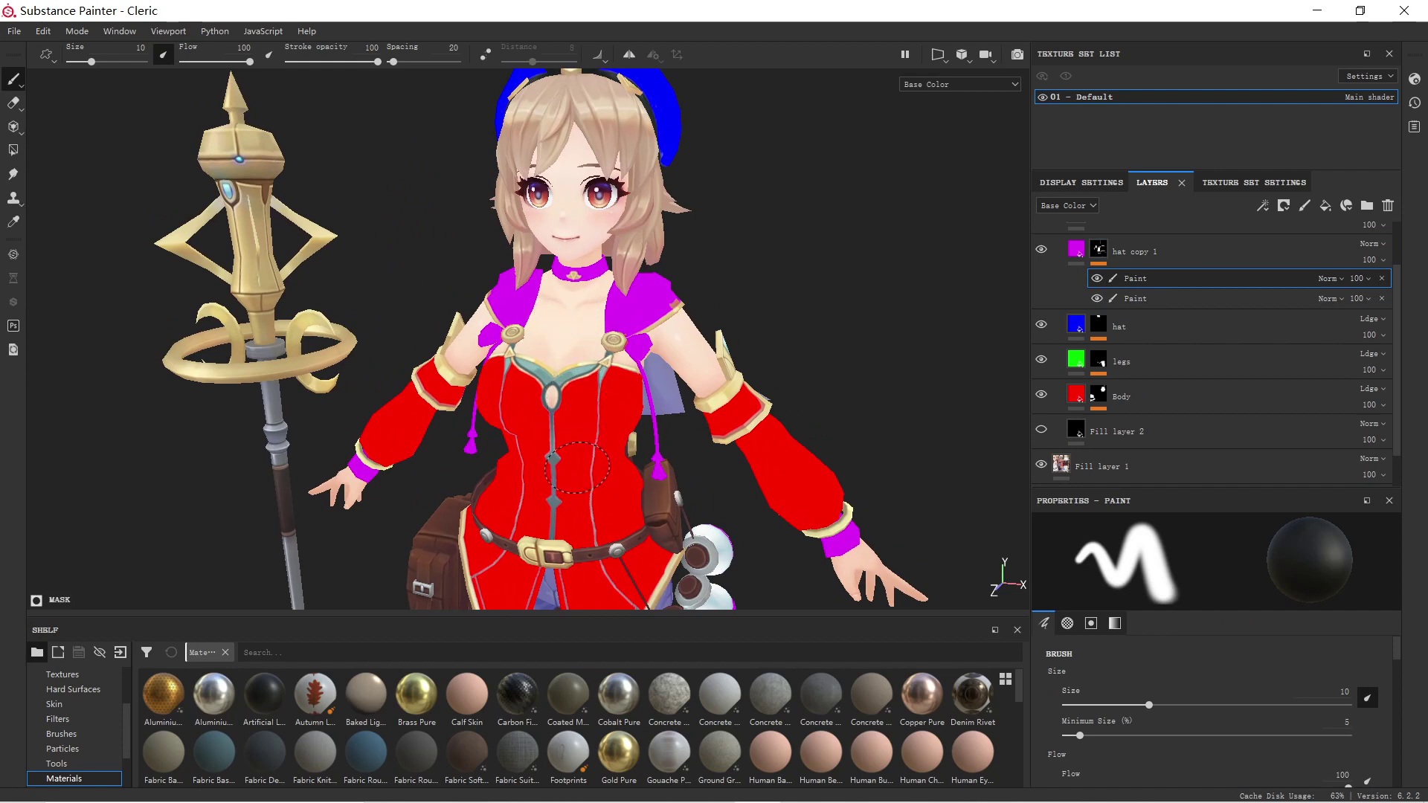
alt+middle_drag(565, 427, 578, 451)
scroll(1283, 738, down, 10)
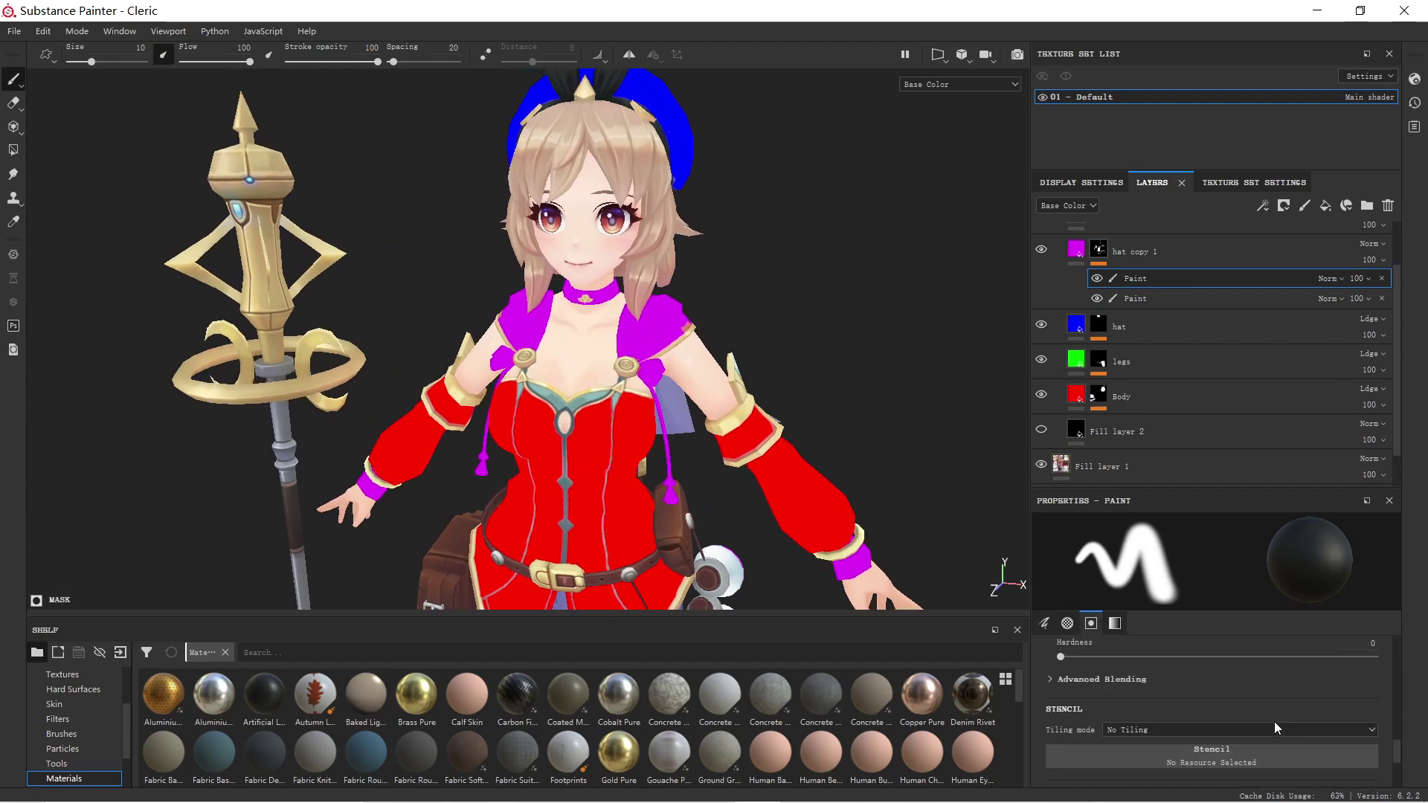
Set the mask paint grayscale to 1, try a stroke across the character's chest, and undo it
drag(1217, 703, 1372, 716)
mouse_move(573, 331)
mouse_down()
mouse_move(584, 382)
mouse_move(699, 364)
mouse_move(729, 406)
mouse_move(618, 405)
mouse_move(624, 366)
mouse_move(679, 398)
mouse_move(653, 415)
mouse_up()
key(ctrl+z)
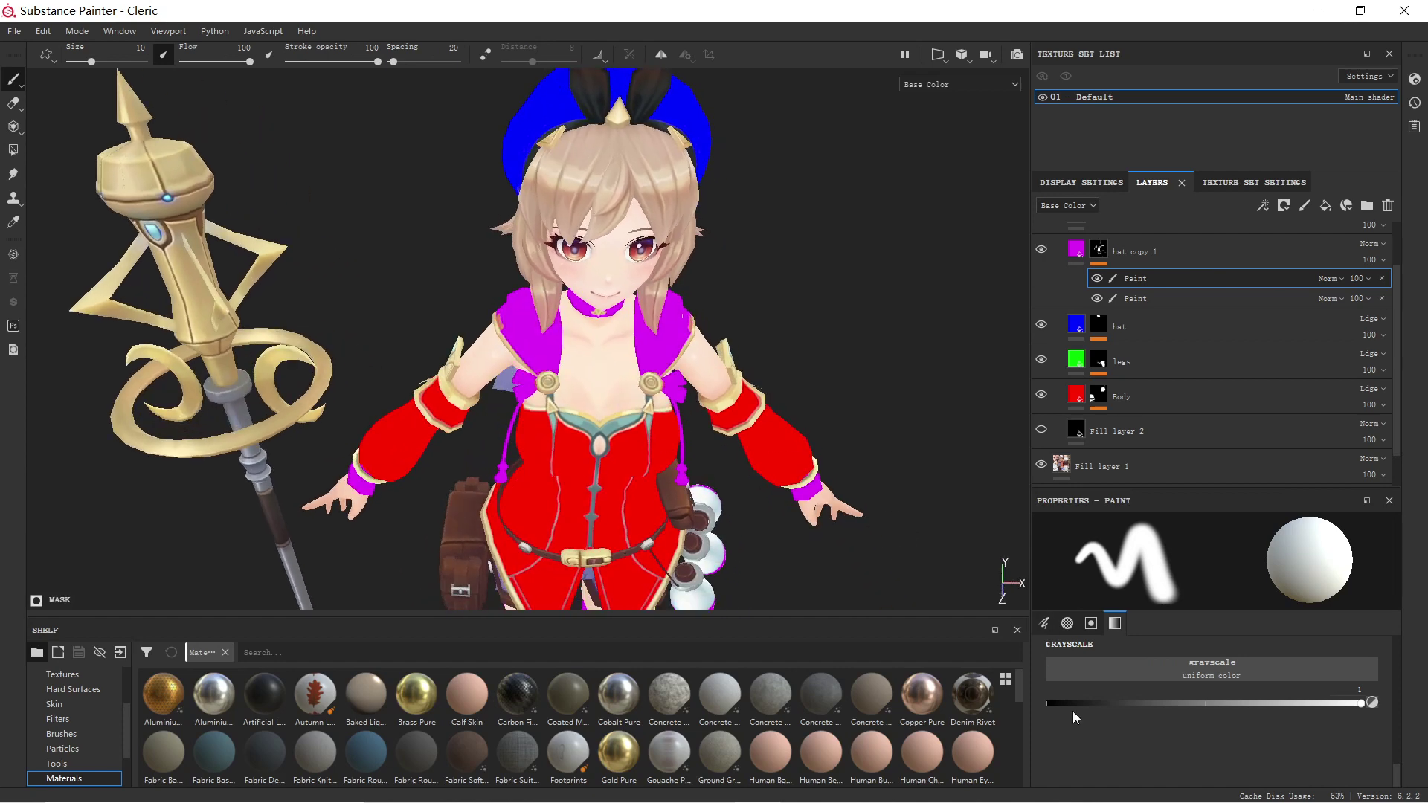
Set the mask paint grayscale to 0 and check the character's magenta areas up close
drag(1074, 707, 1037, 708)
alt+drag(579, 444, 587, 394)
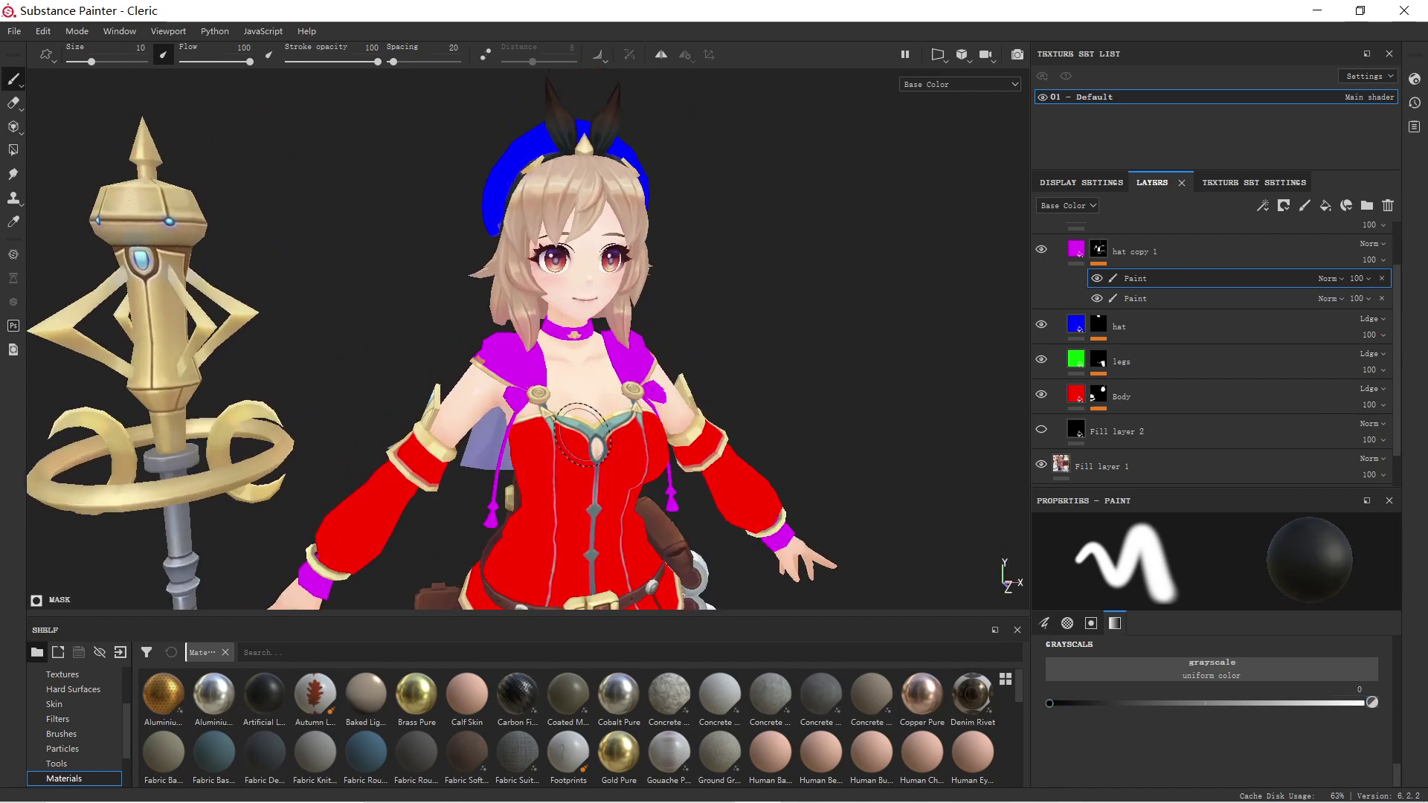
scroll(588, 446, down, 4)
alt+middle_drag(589, 458, 588, 341)
scroll(588, 341, up, 4)
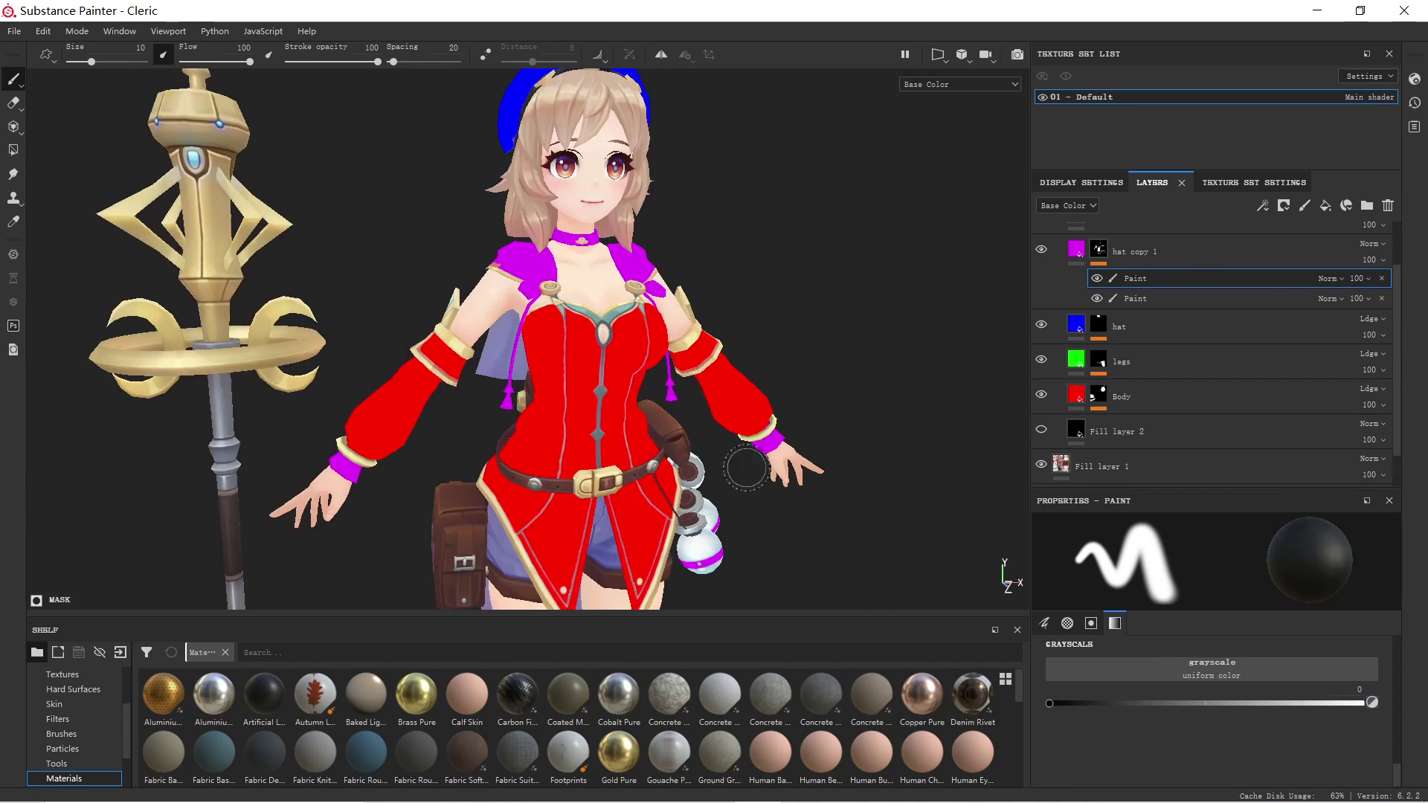
scroll(1080, 315, up, 2)
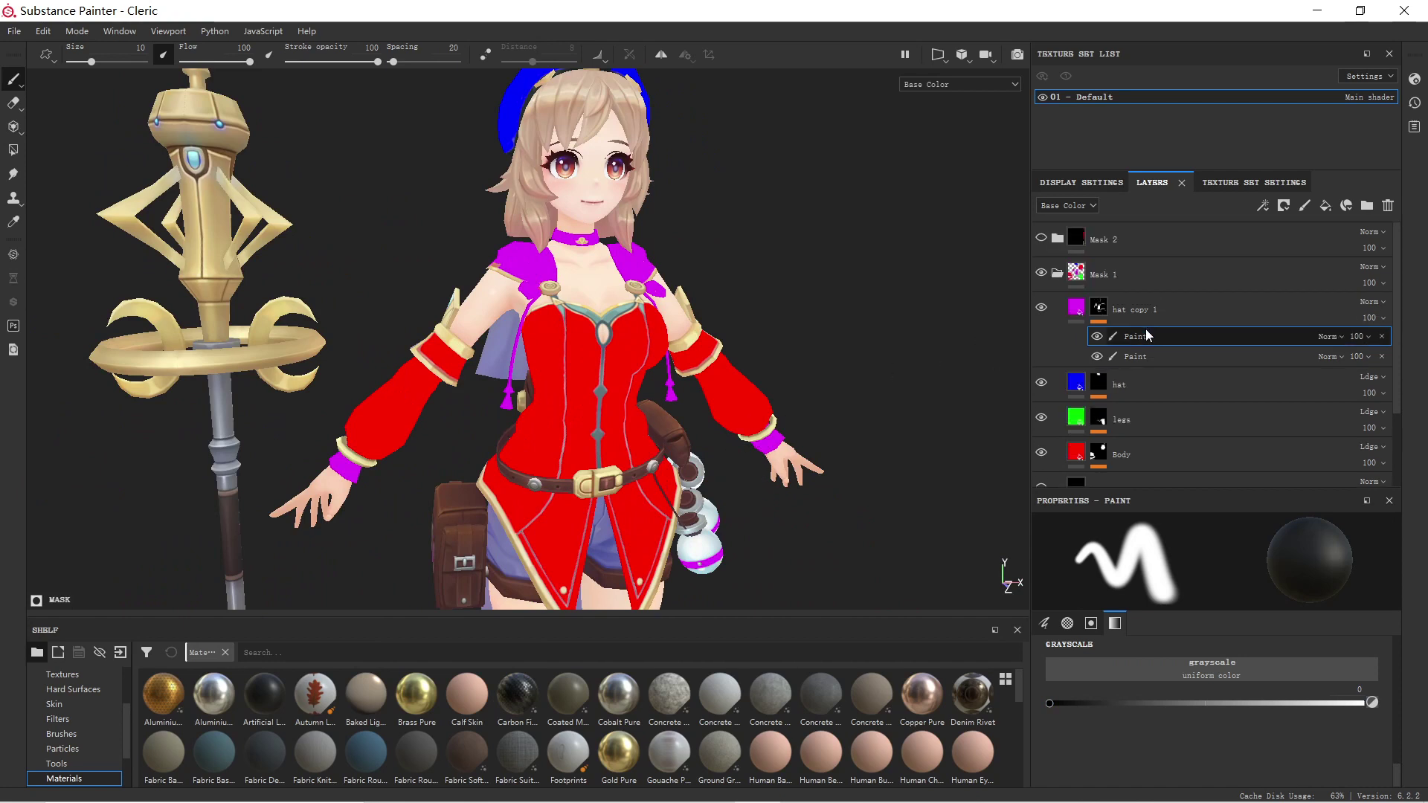
Show Fill layer 2 again and disable the hat copy 1 fill's color channel, leaving only user0 active
click(1080, 315)
click(1119, 311)
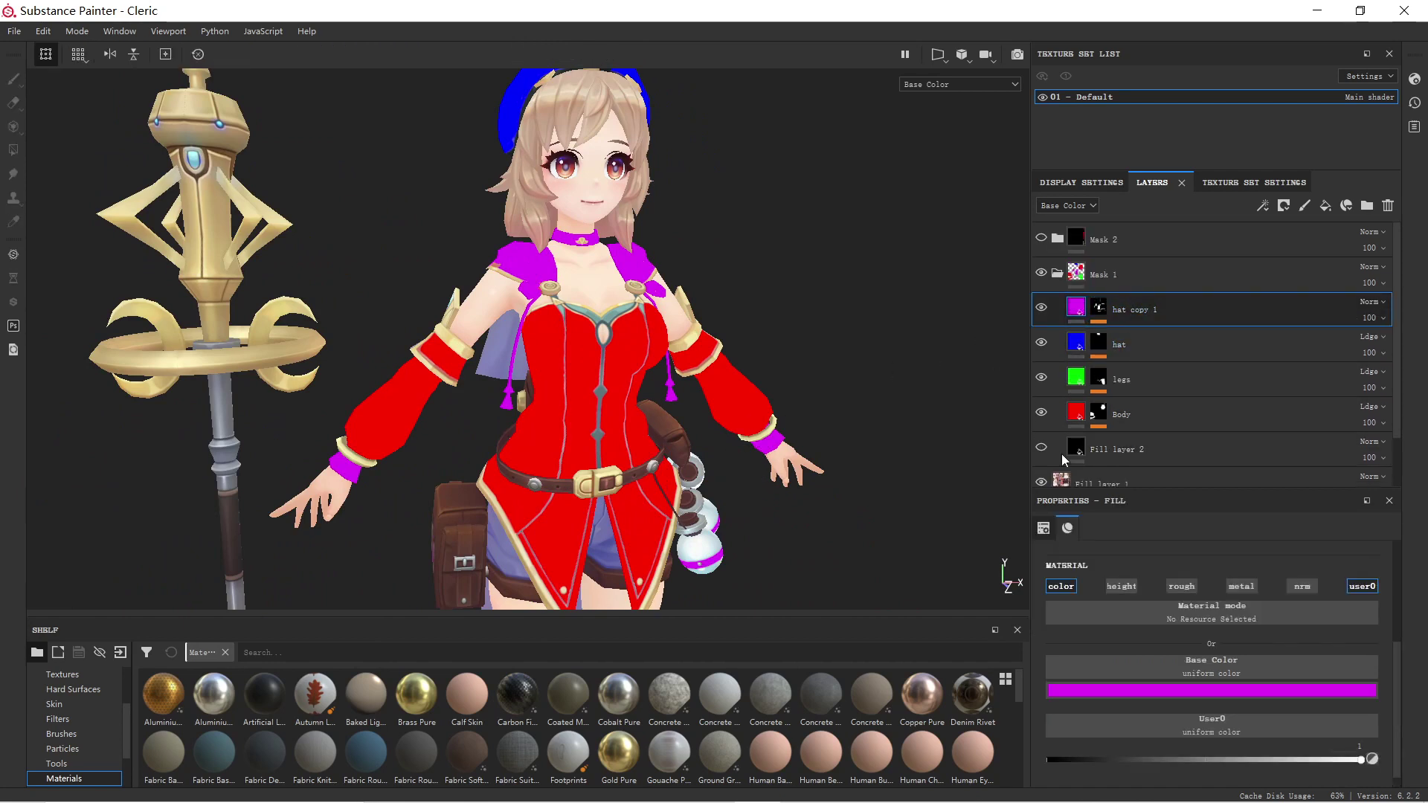
click(1041, 449)
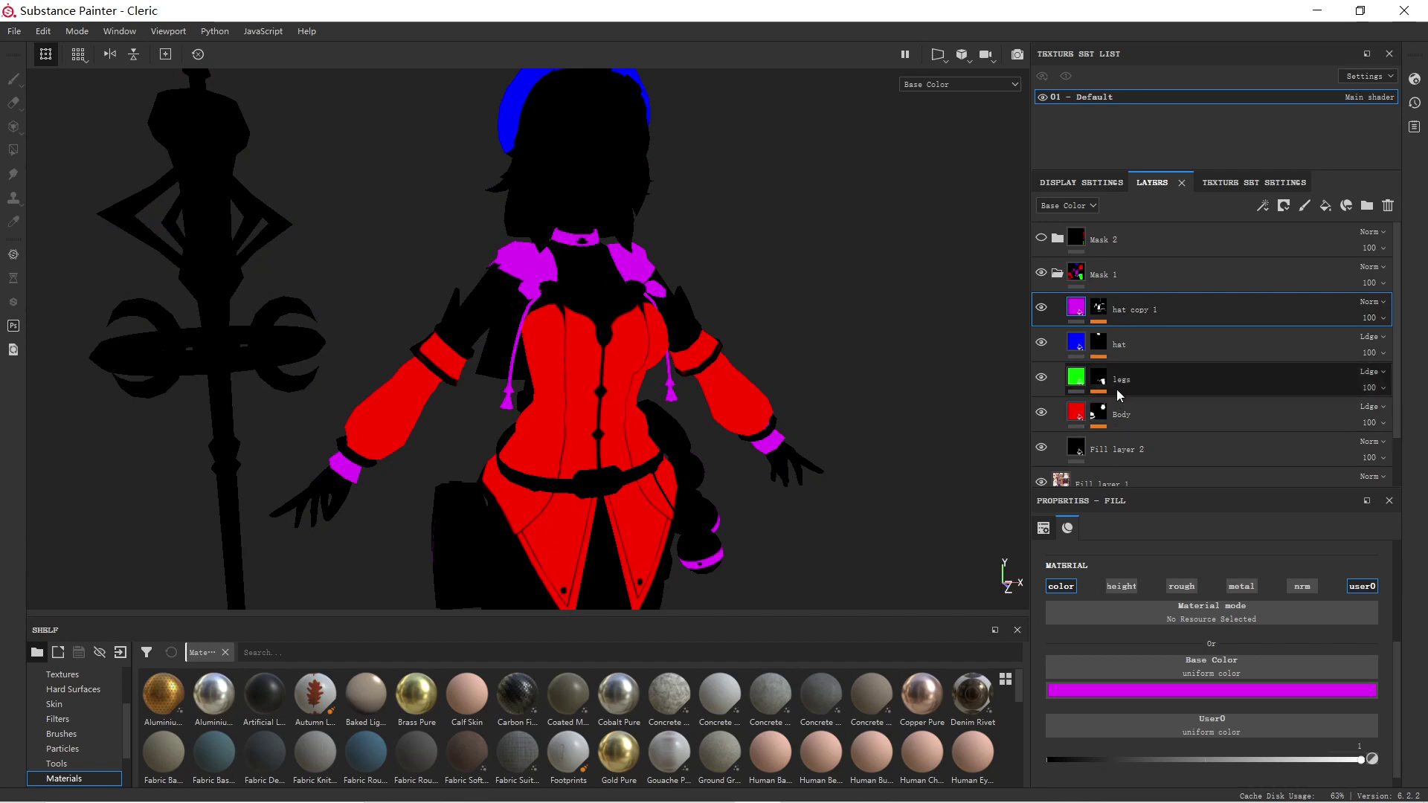
scroll(1120, 387, down, 2)
click(1068, 588)
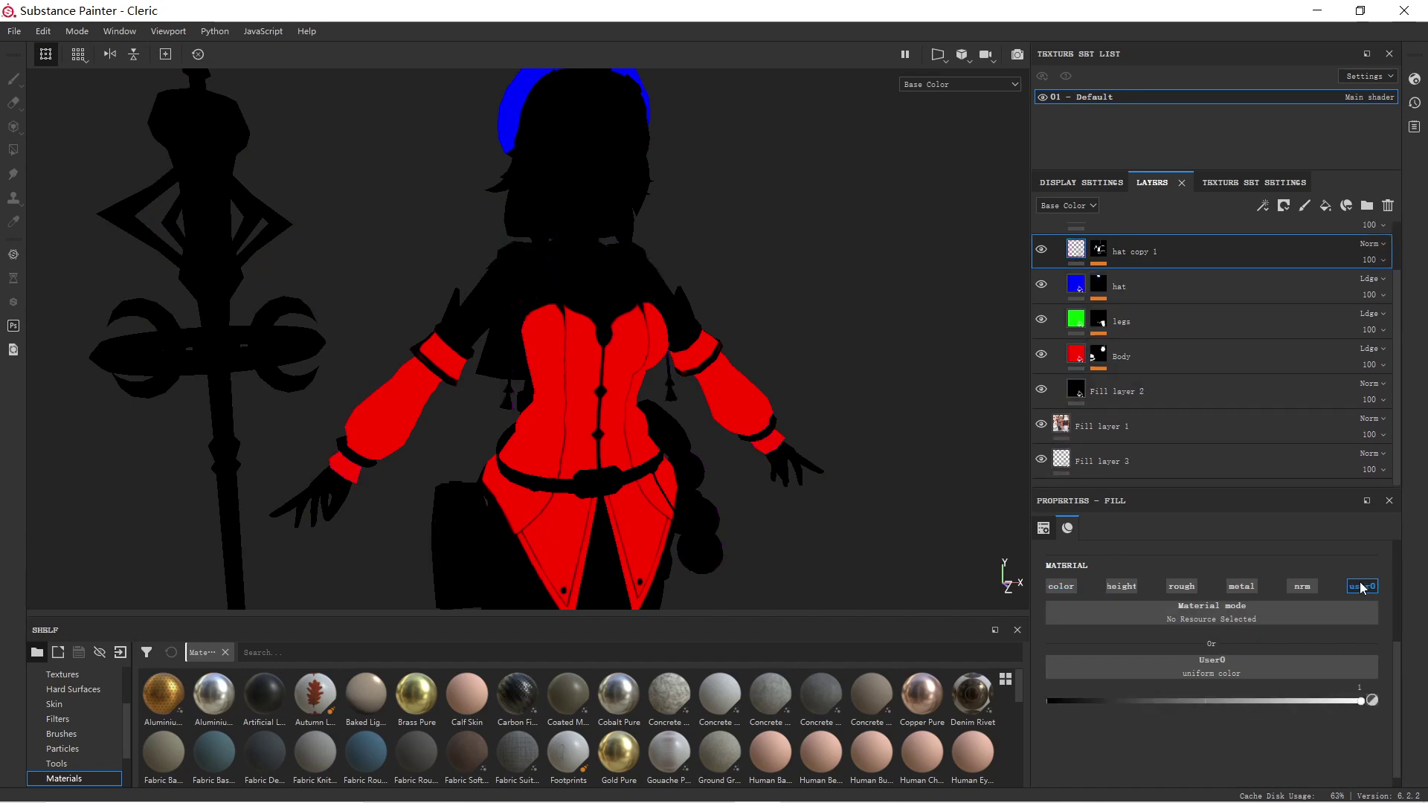
Review the texture set's channel list, including the User0 channel and its format, and return to the layer stack
click(1258, 182)
scroll(1132, 345, down, 5)
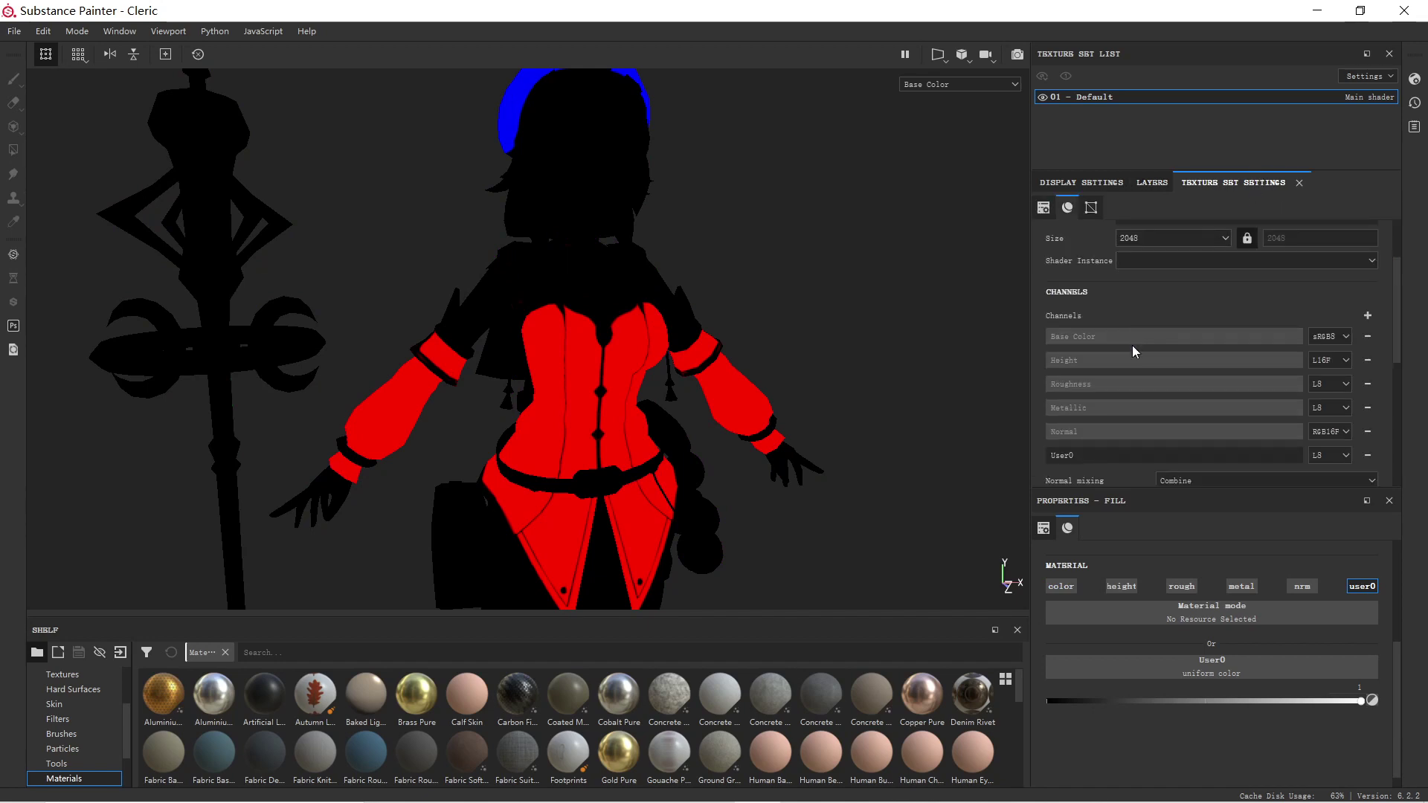
scroll(1135, 345, up, 2)
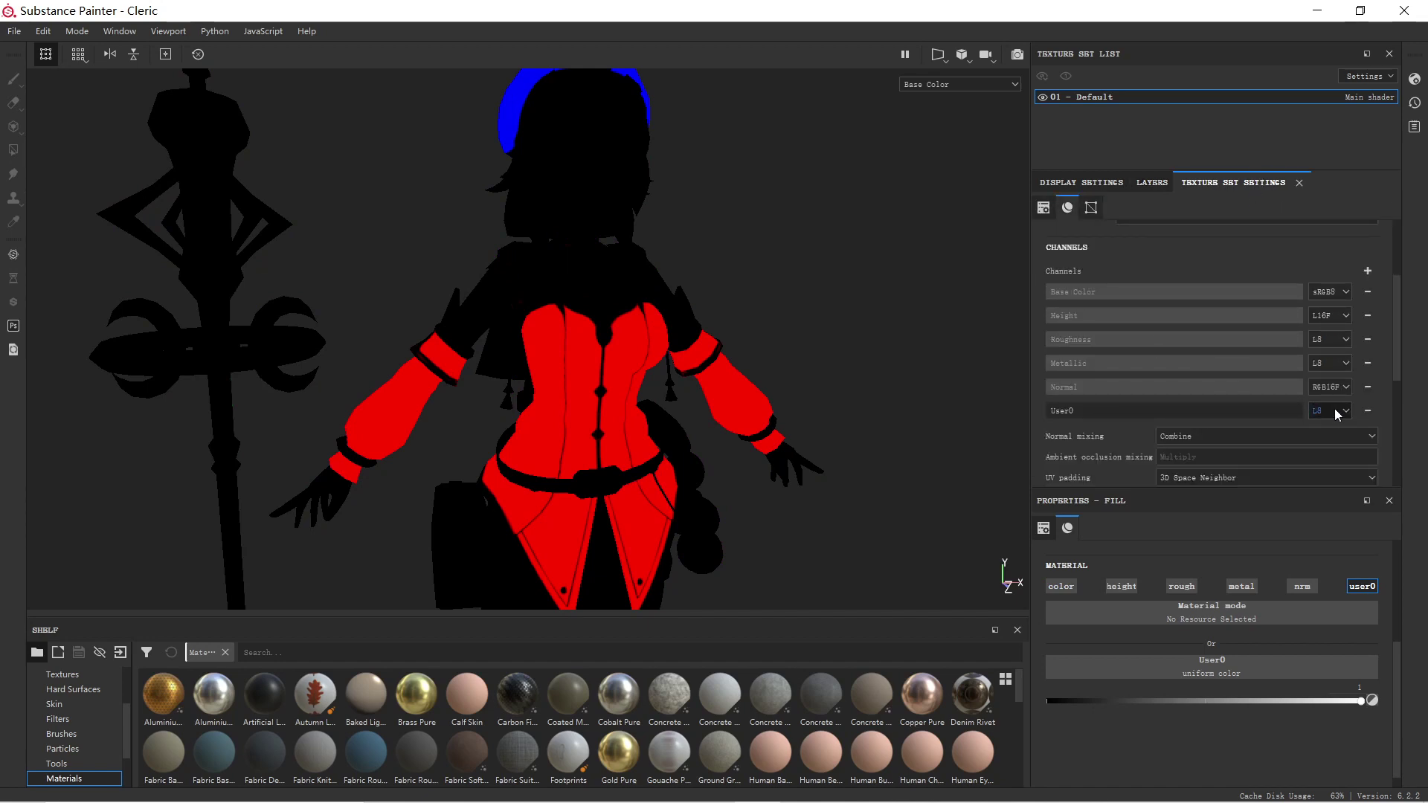
scroll(1123, 419, up, 1)
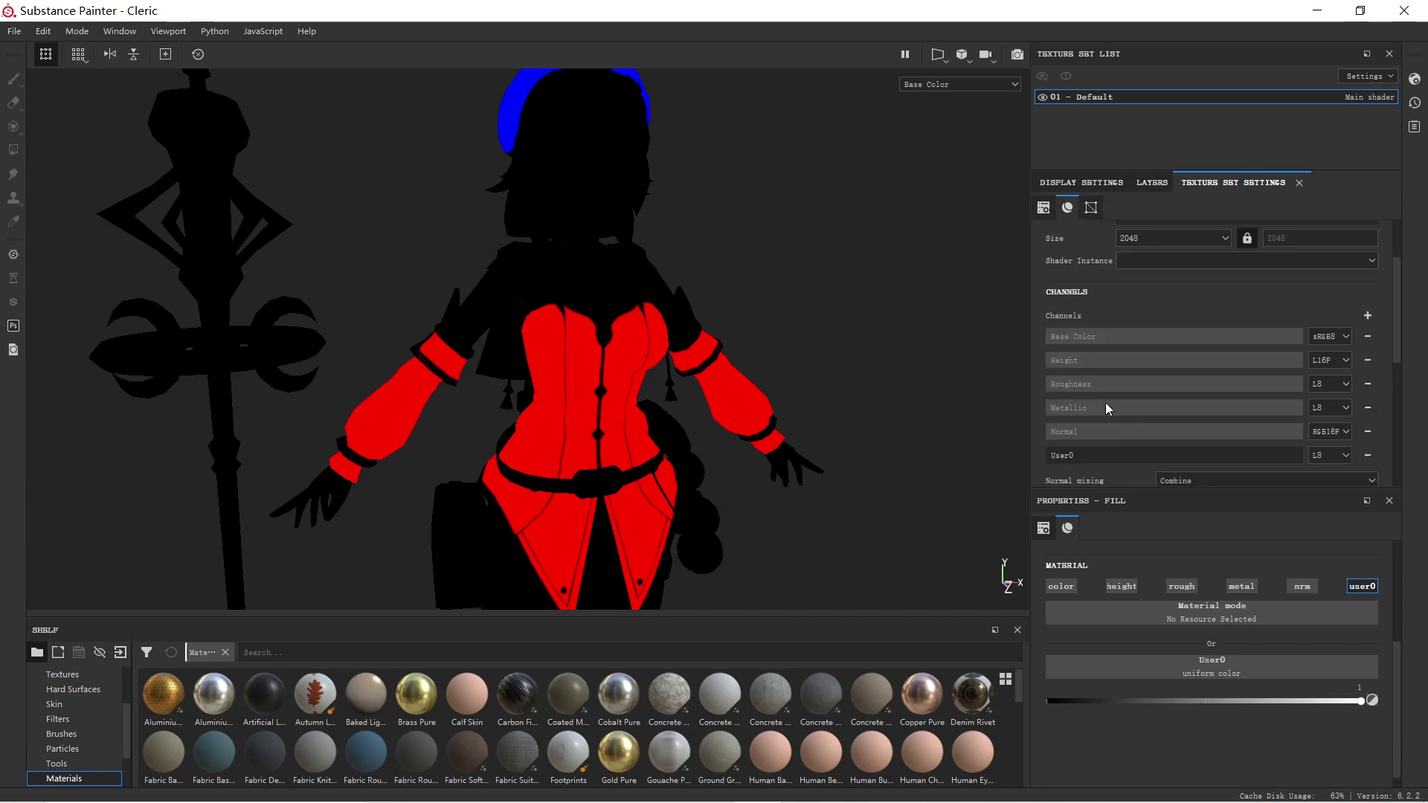
click(1099, 182)
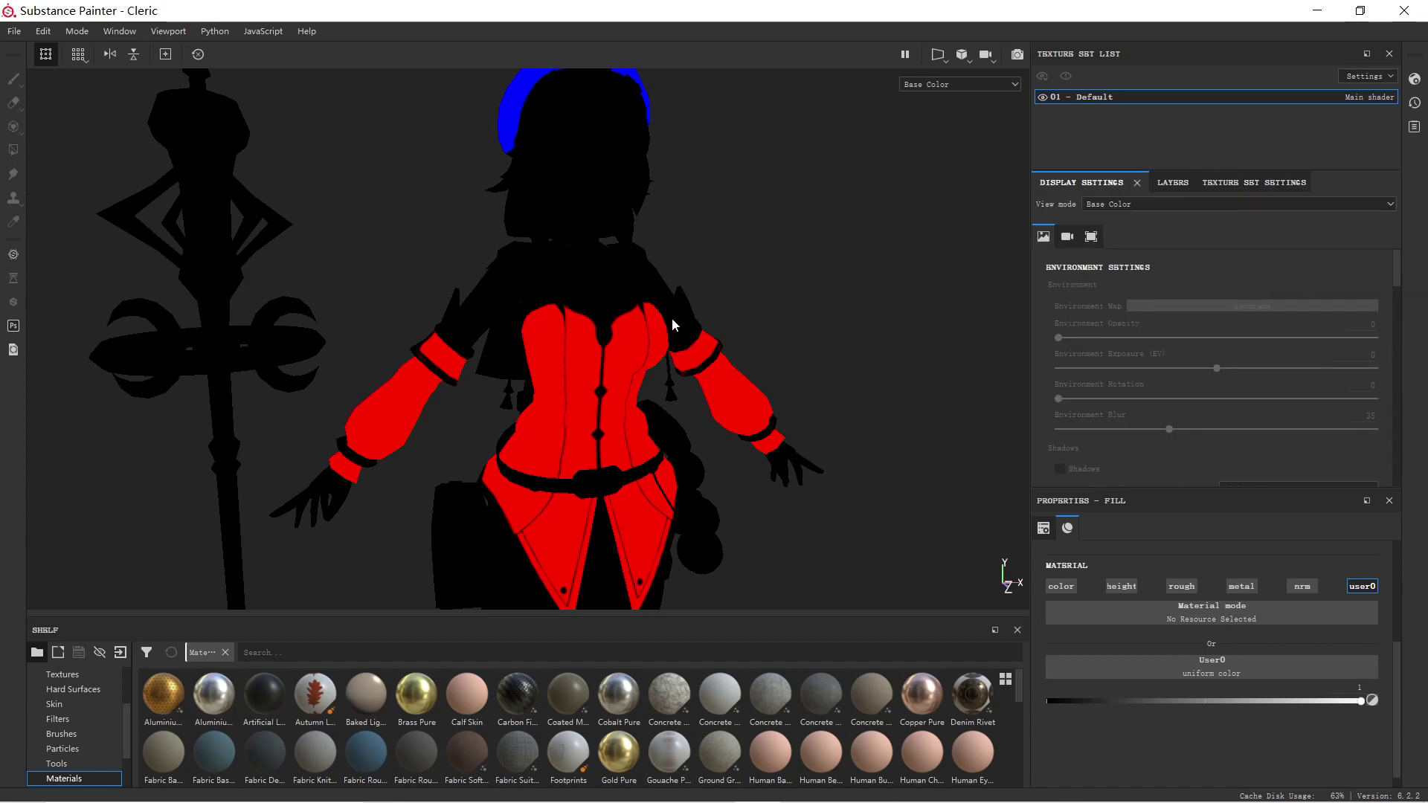
scroll(672, 318, down, 5)
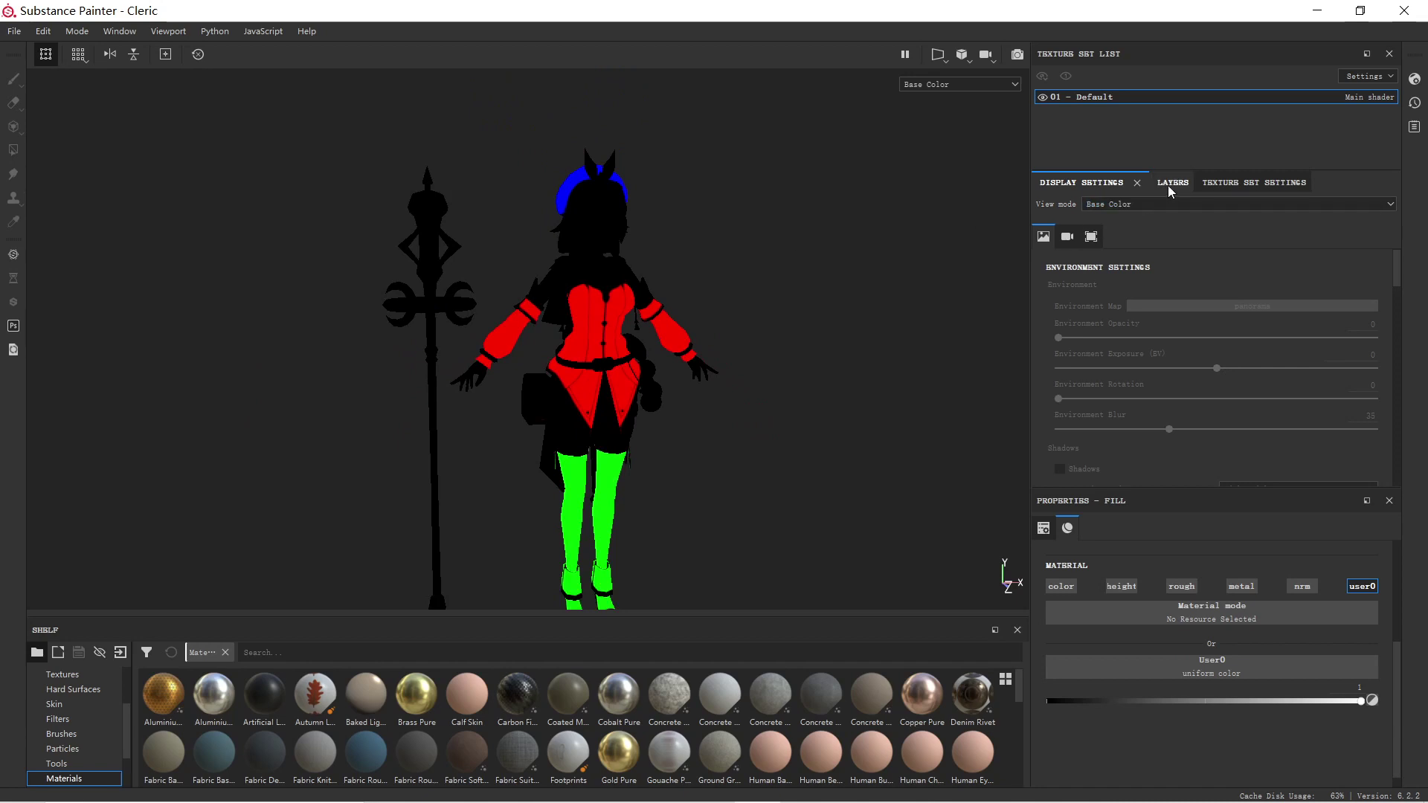
click(1172, 185)
Open the texture export settings, inspect the UE4_Mask output template's map assignments, and close them without exporting
click(13, 30)
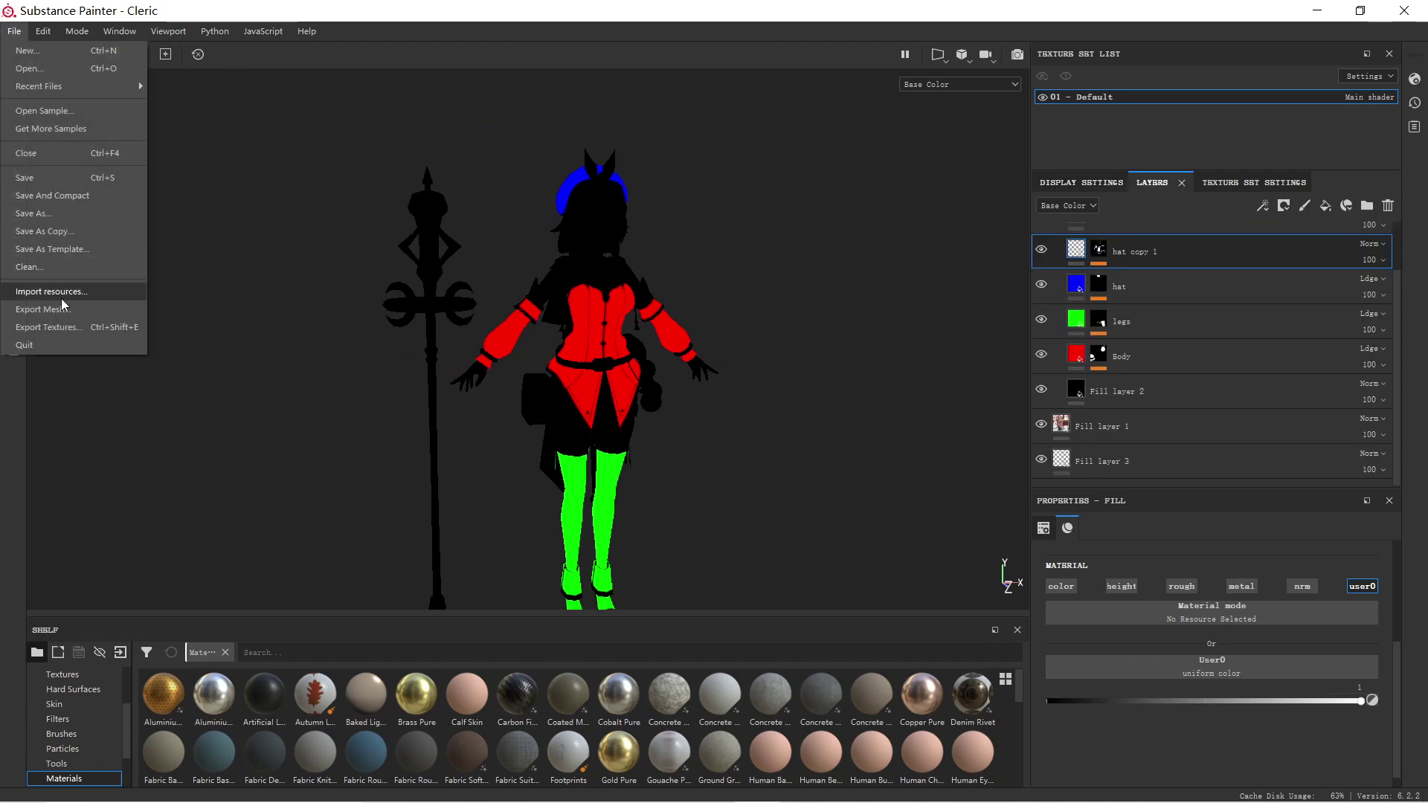
click(32, 325)
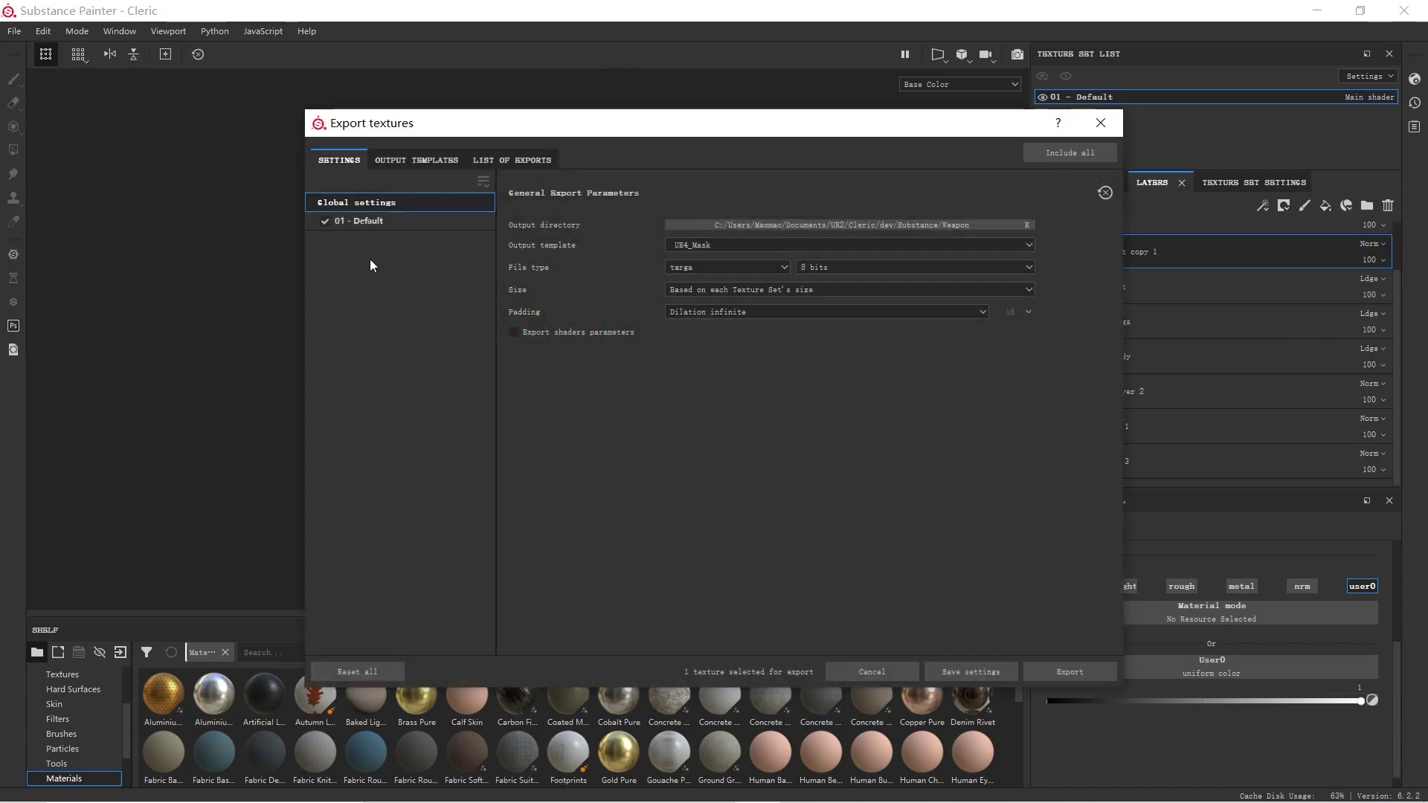
click(415, 161)
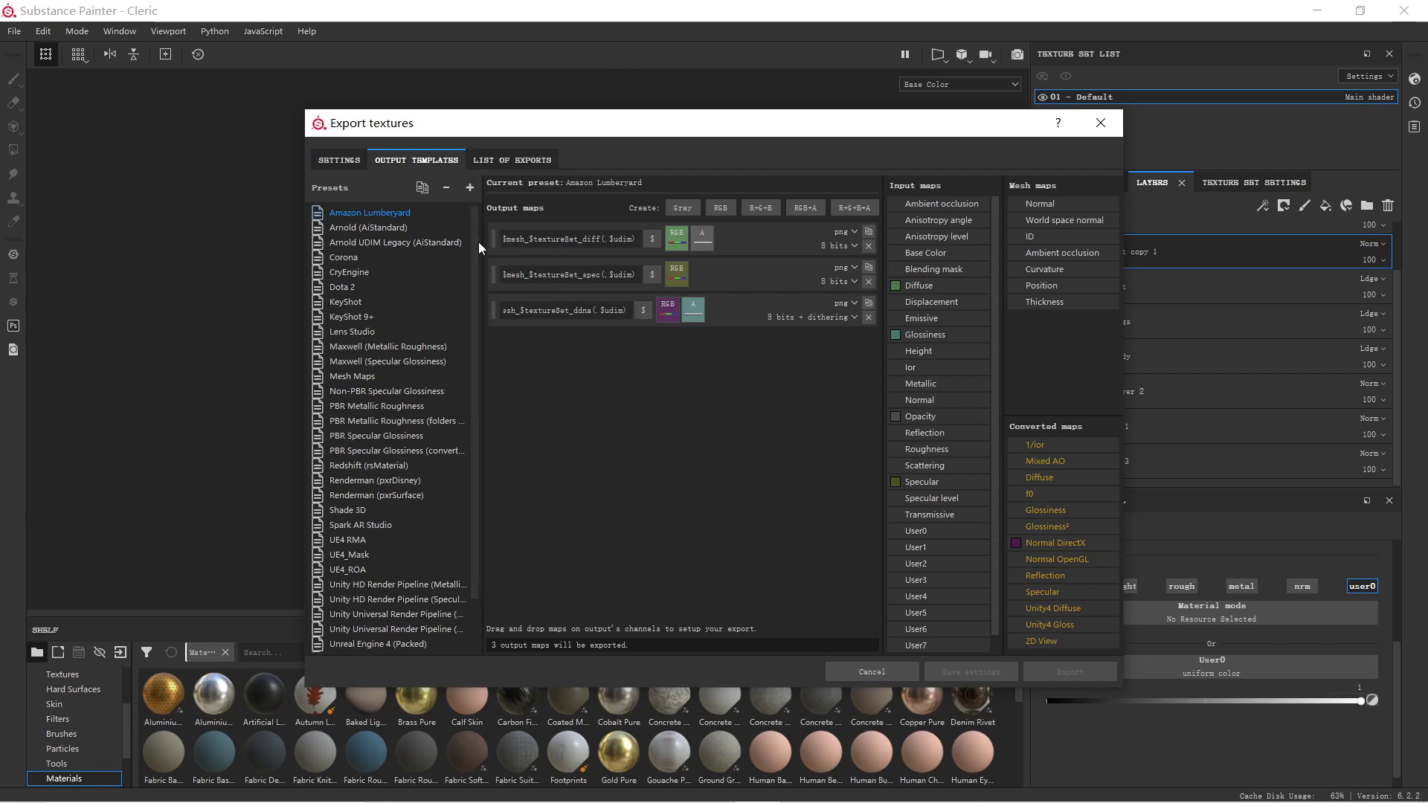
scroll(474, 435, down, 2)
click(369, 496)
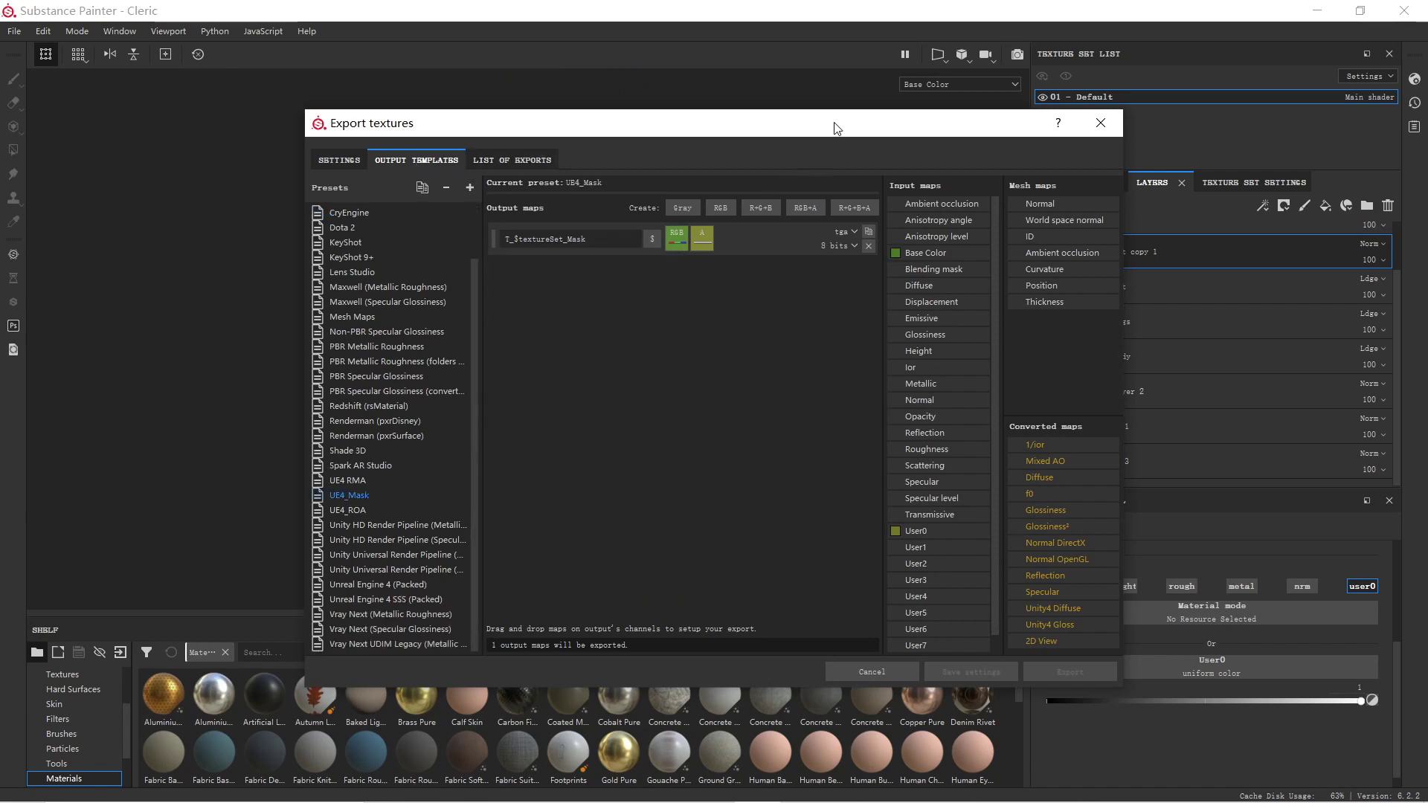
drag(838, 128, 598, 71)
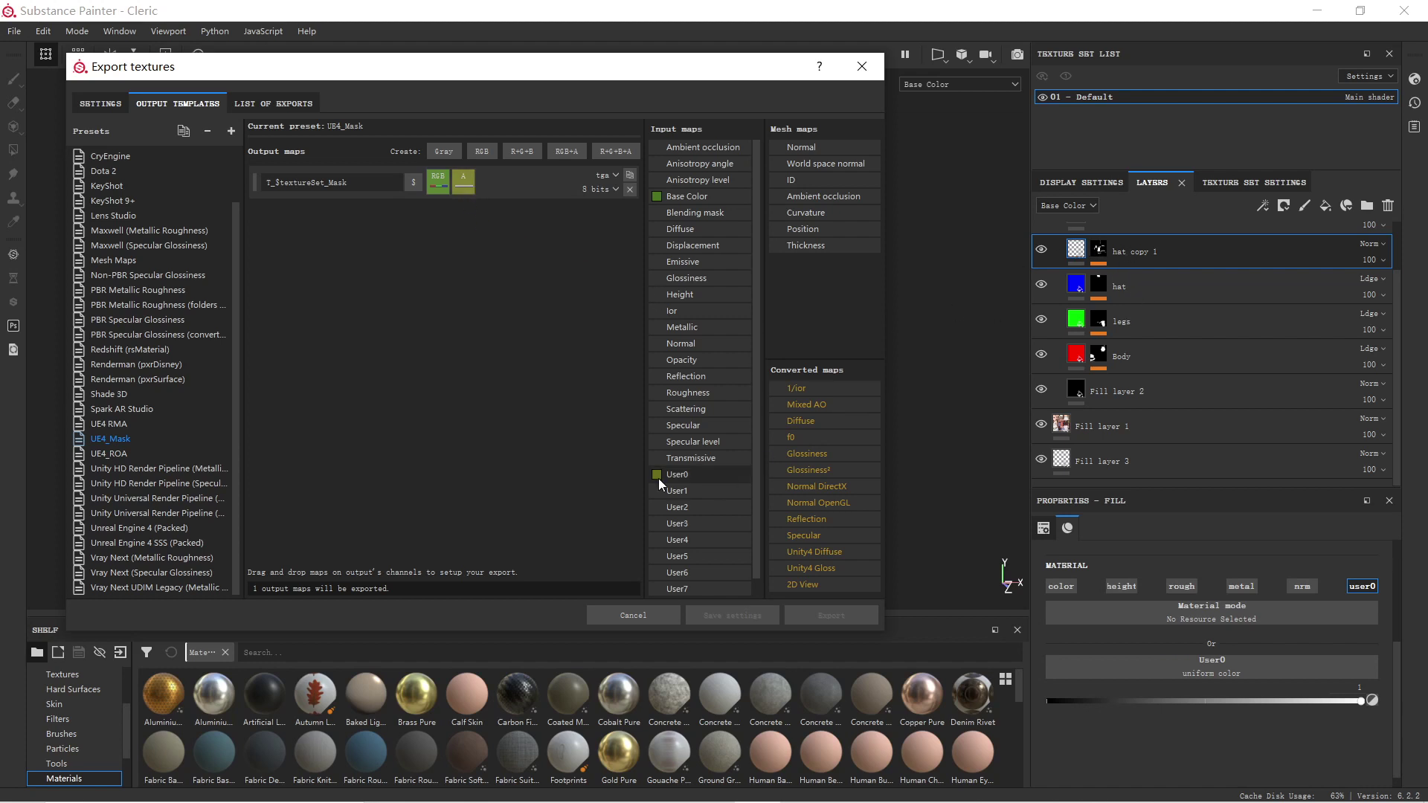
click(866, 69)
Switch to Unreal Editor and open the Cleric Textures folder in the Content Browser
key(alt+Tab)
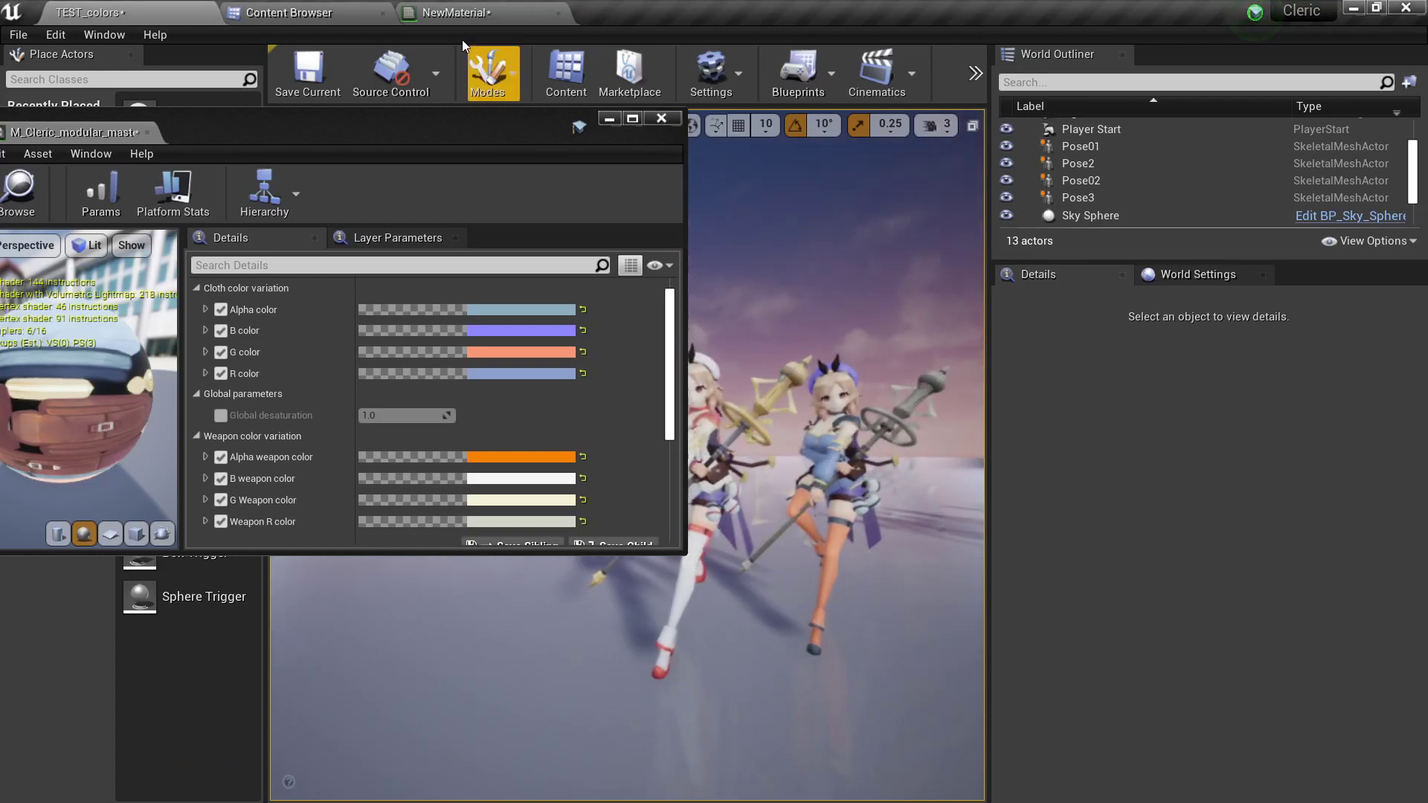
click(357, 13)
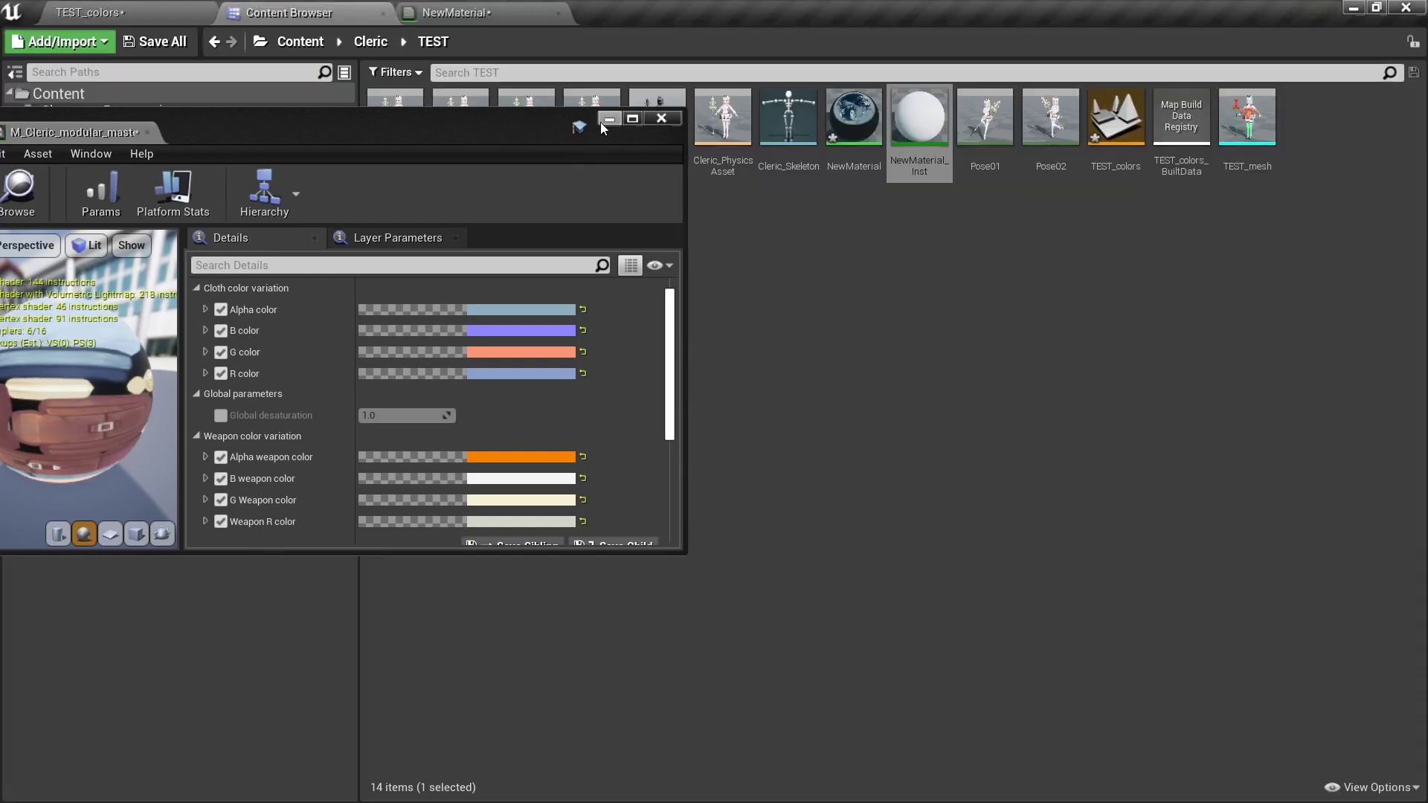
click(127, 183)
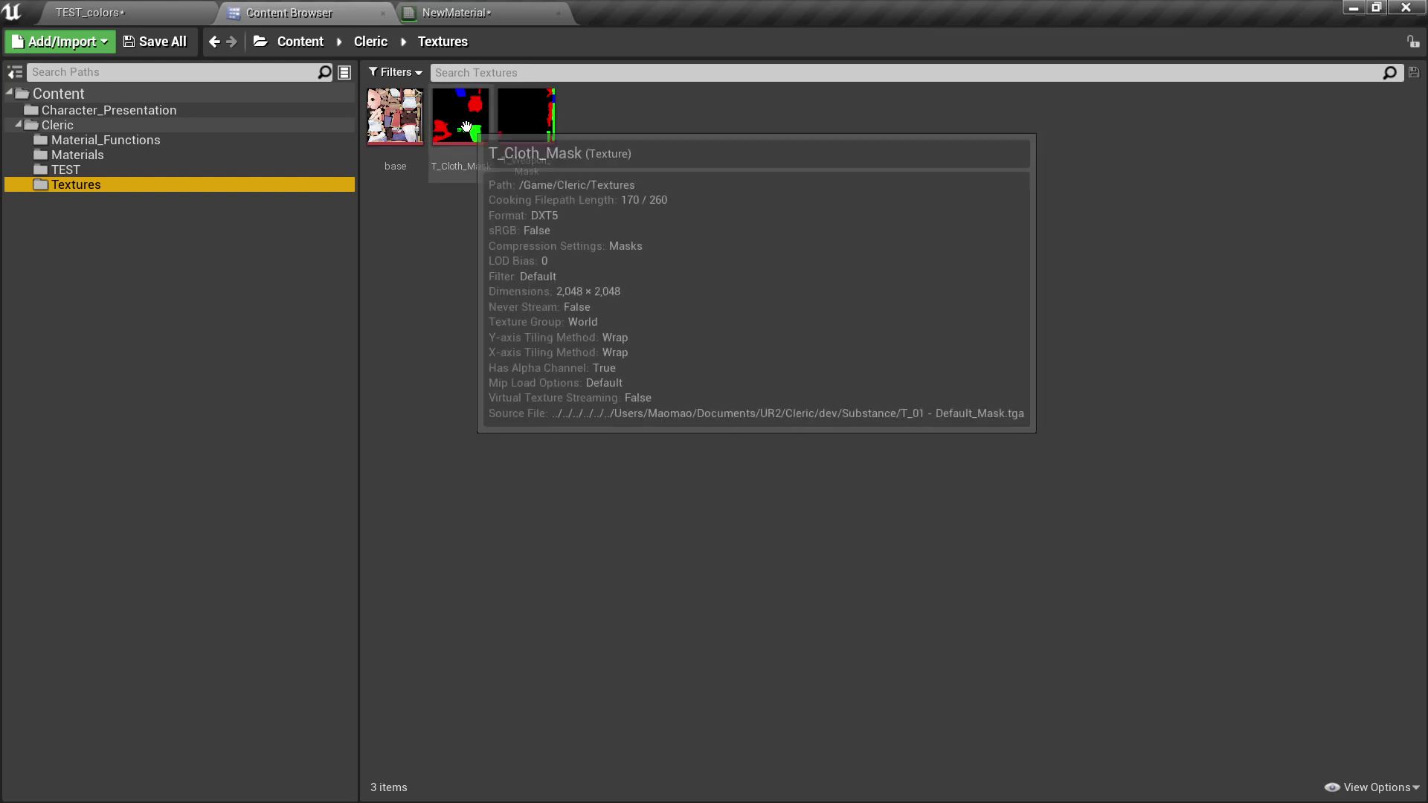
Open the T_Cloth_Mask texture and turn off its Alpha channel display to view the RGB masks
double_click(470, 149)
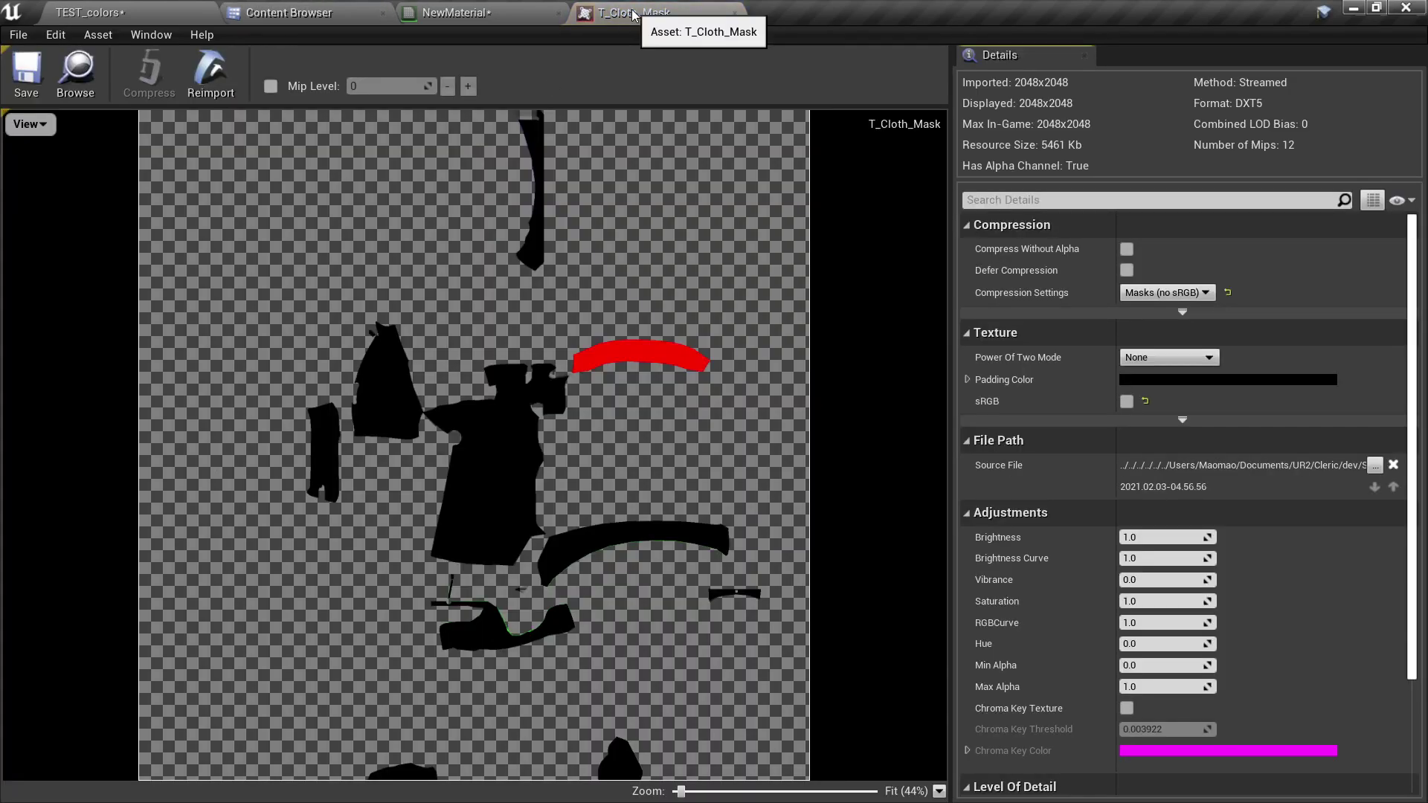
click(39, 124)
click(52, 222)
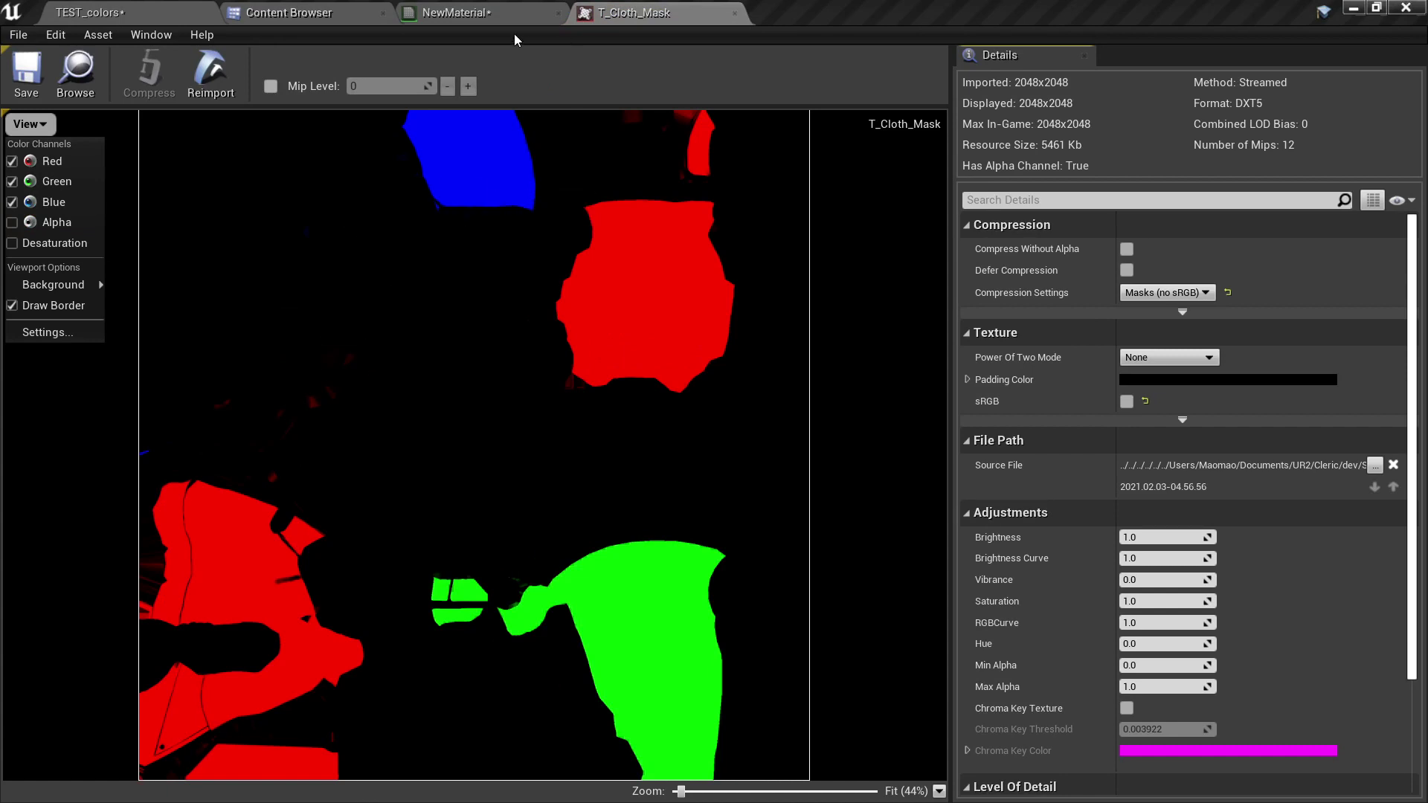
Open the T_Weapon_Mask texture from the Textures folder and turn off its Alpha channel display
click(290, 13)
double_click(526, 118)
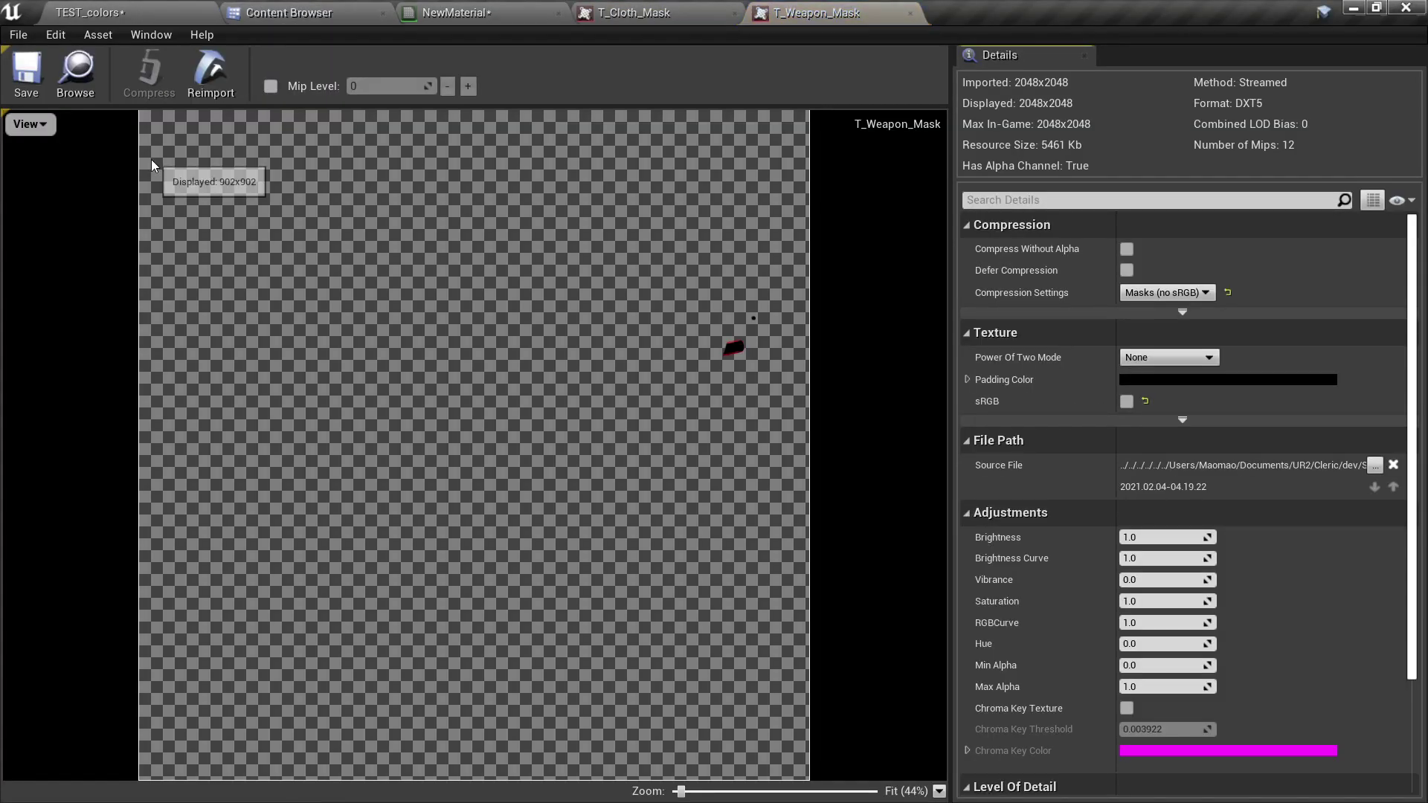
click(30, 124)
click(13, 223)
click(491, 295)
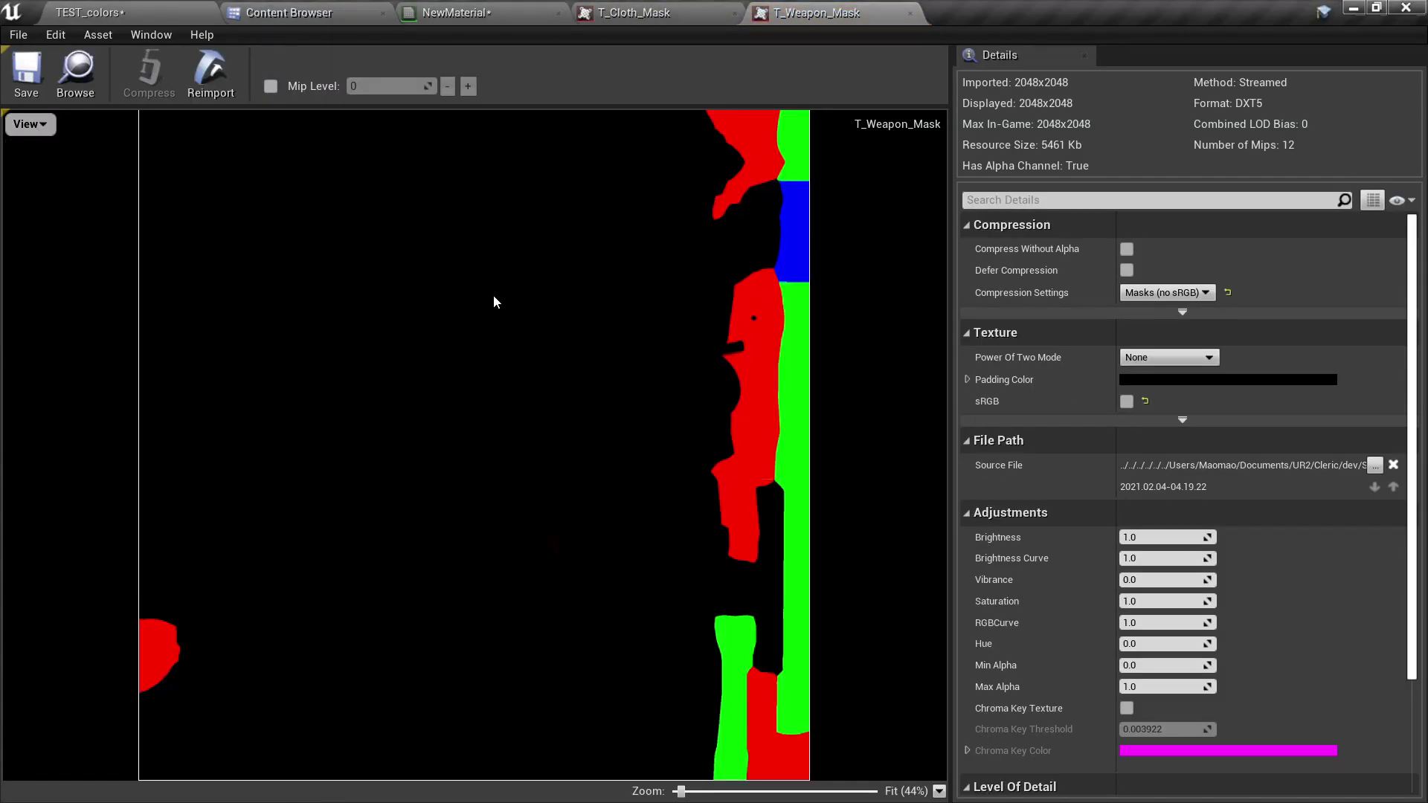
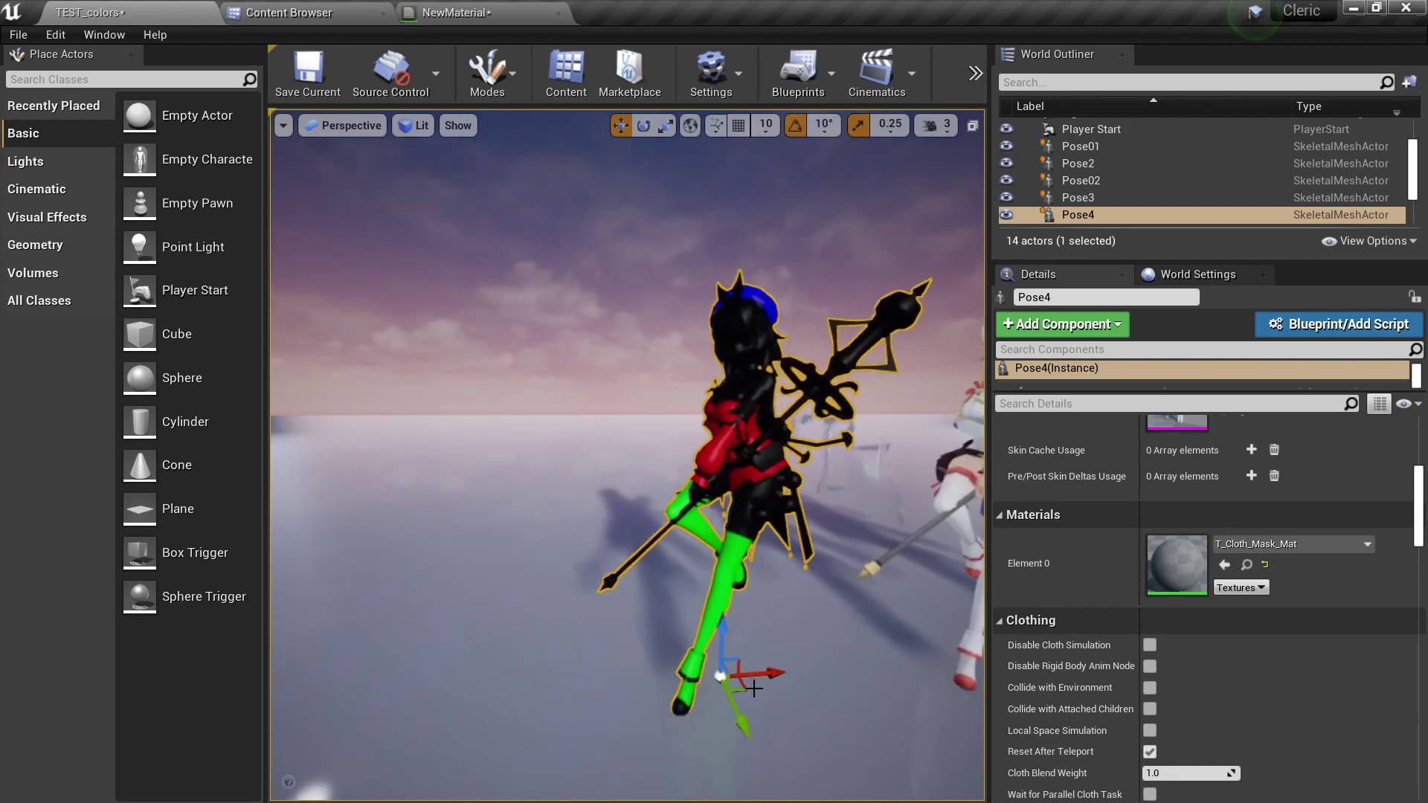
Duplicate the mask-textured Cleric Pose4 and place the copy beside it
alt+drag(766, 677, 491, 698)
mouse_move(491, 697)
right_down()
mouse_move(566, 698)
mouse_move(491, 670)
right_up()
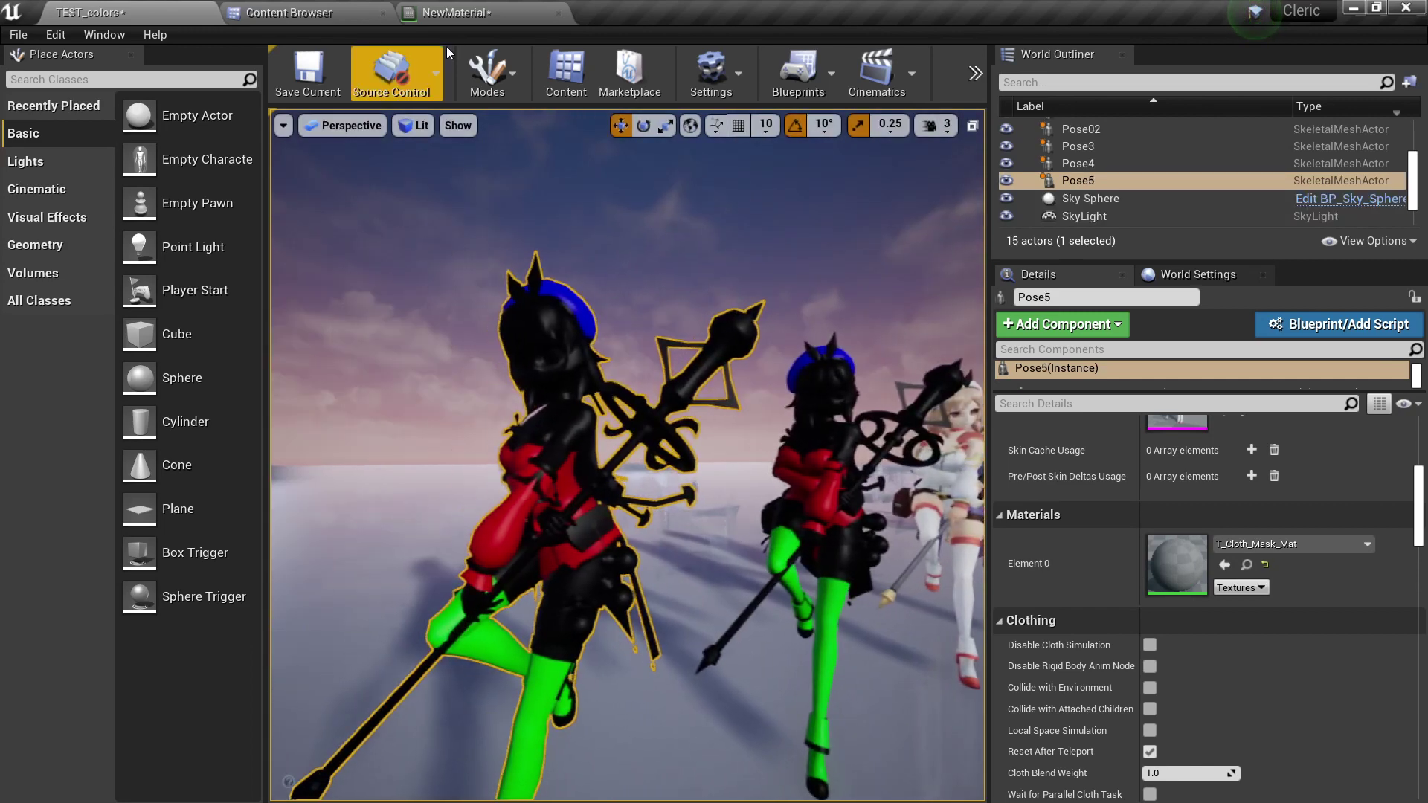
Create a material from the T_Weapon_Mask texture, assign it to the duplicated Cleric Pose5, and clear the selection
click(363, 13)
right_click(600, 122)
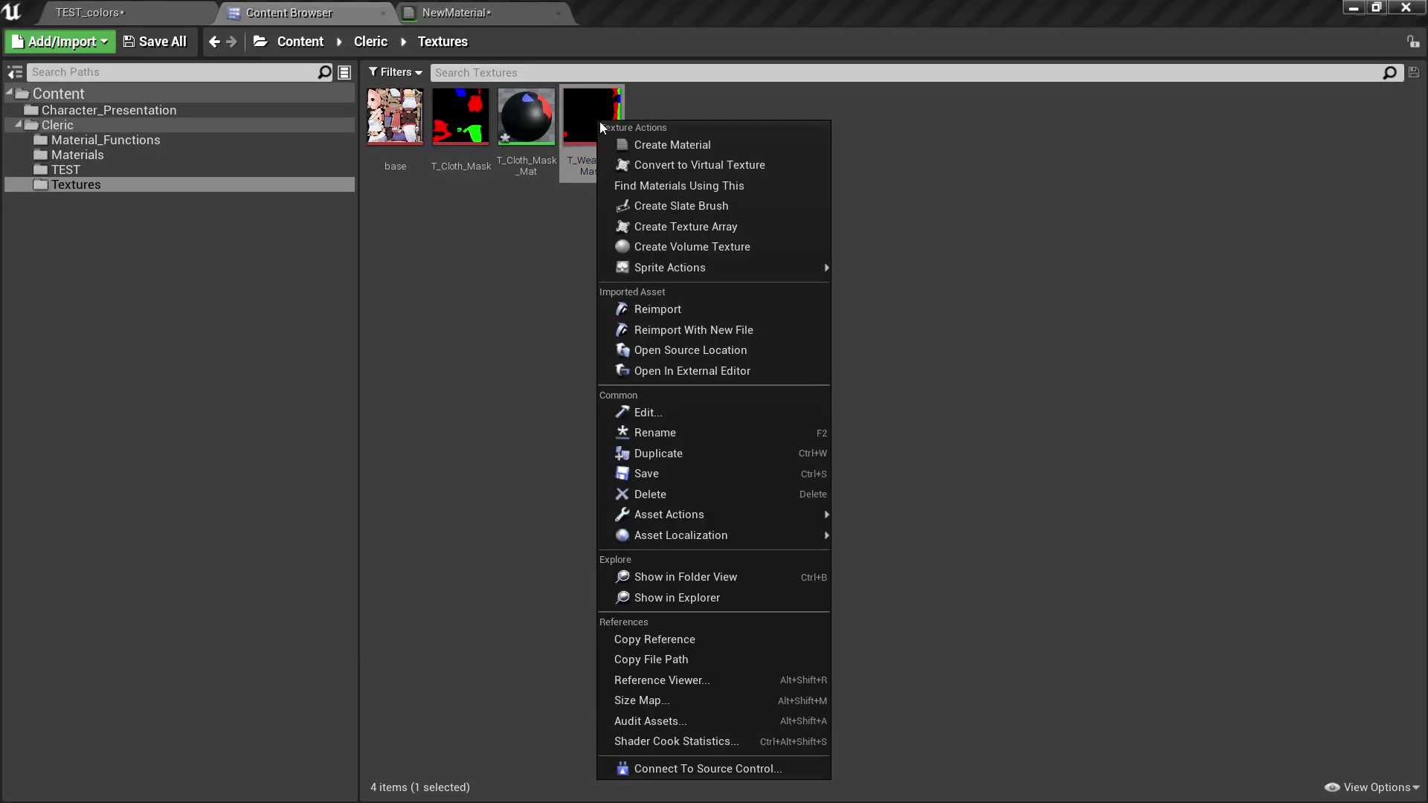
click(632, 145)
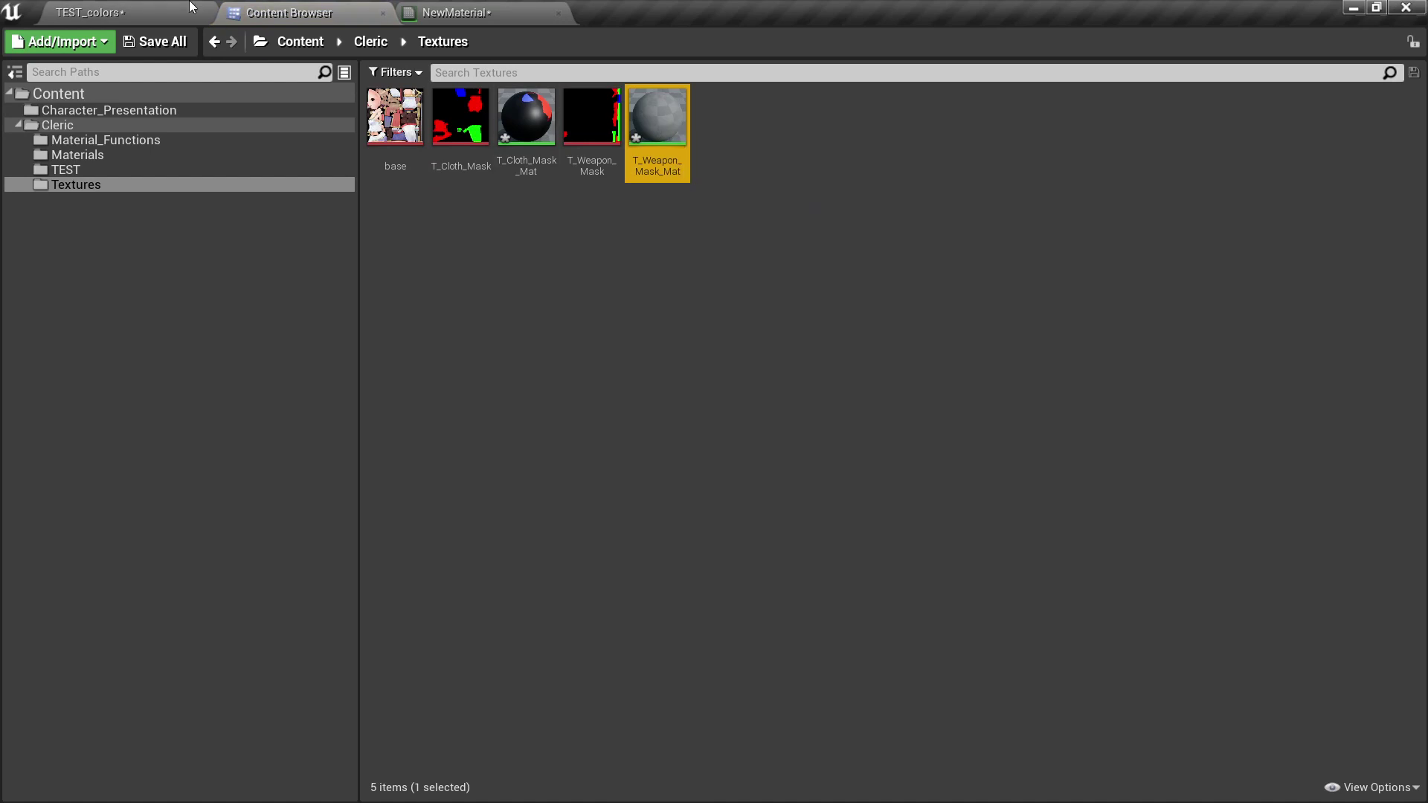
click(192, 7)
right_drag(744, 476, 699, 446)
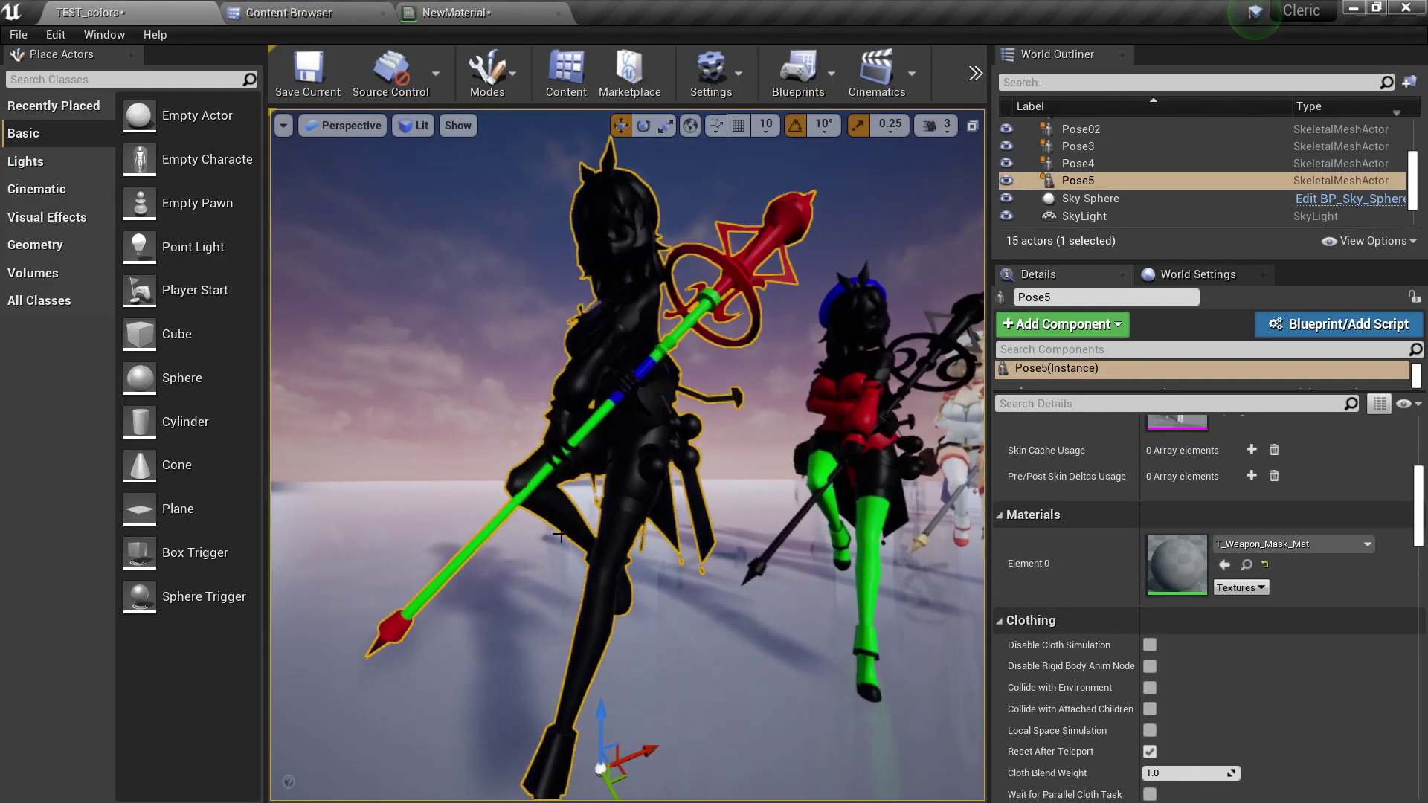
key(Escape)
Select the blue-clothed Cleric Pose2 in the level and open its M_Cleric_modular_master_Inst material instance
right_drag(569, 535, 550, 491)
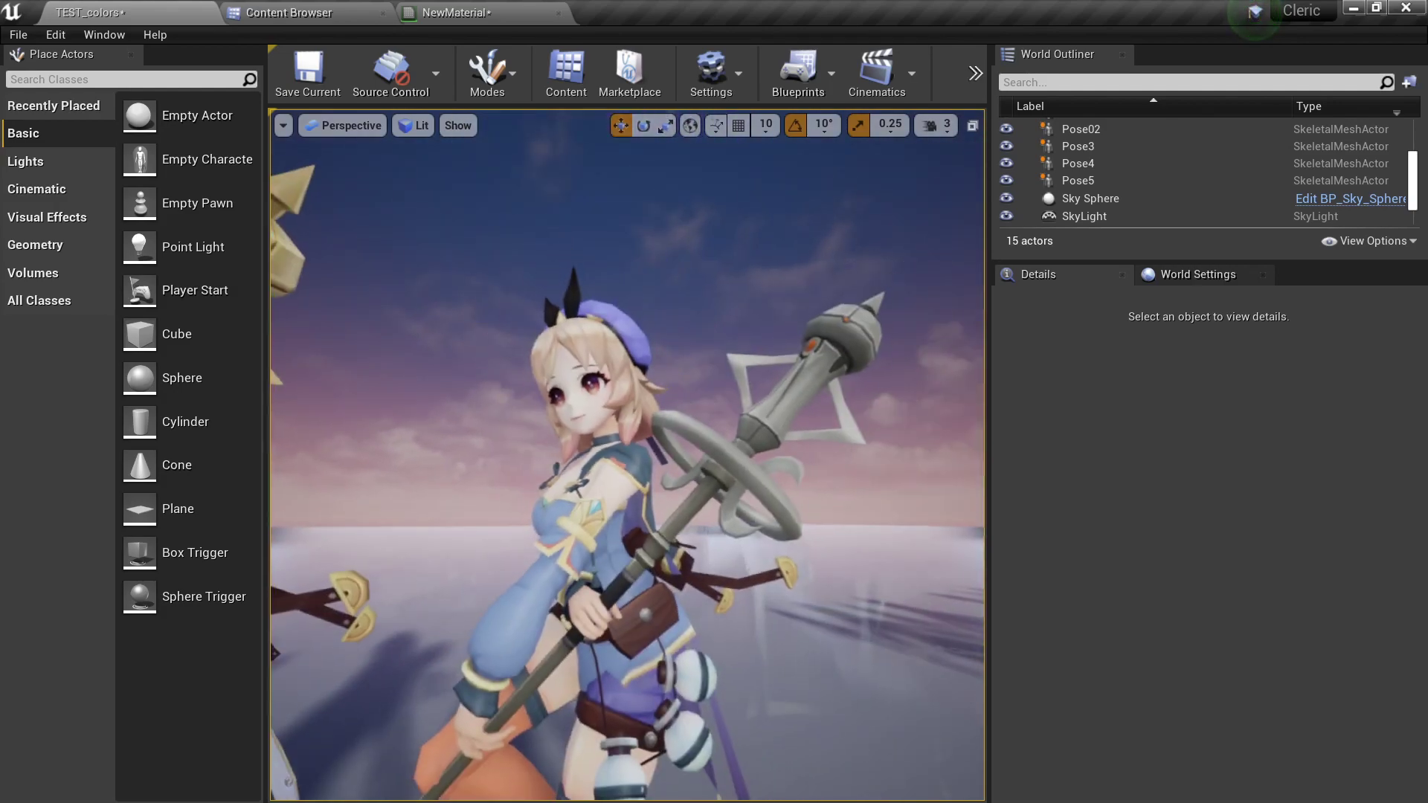
right_drag(550, 491, 543, 483)
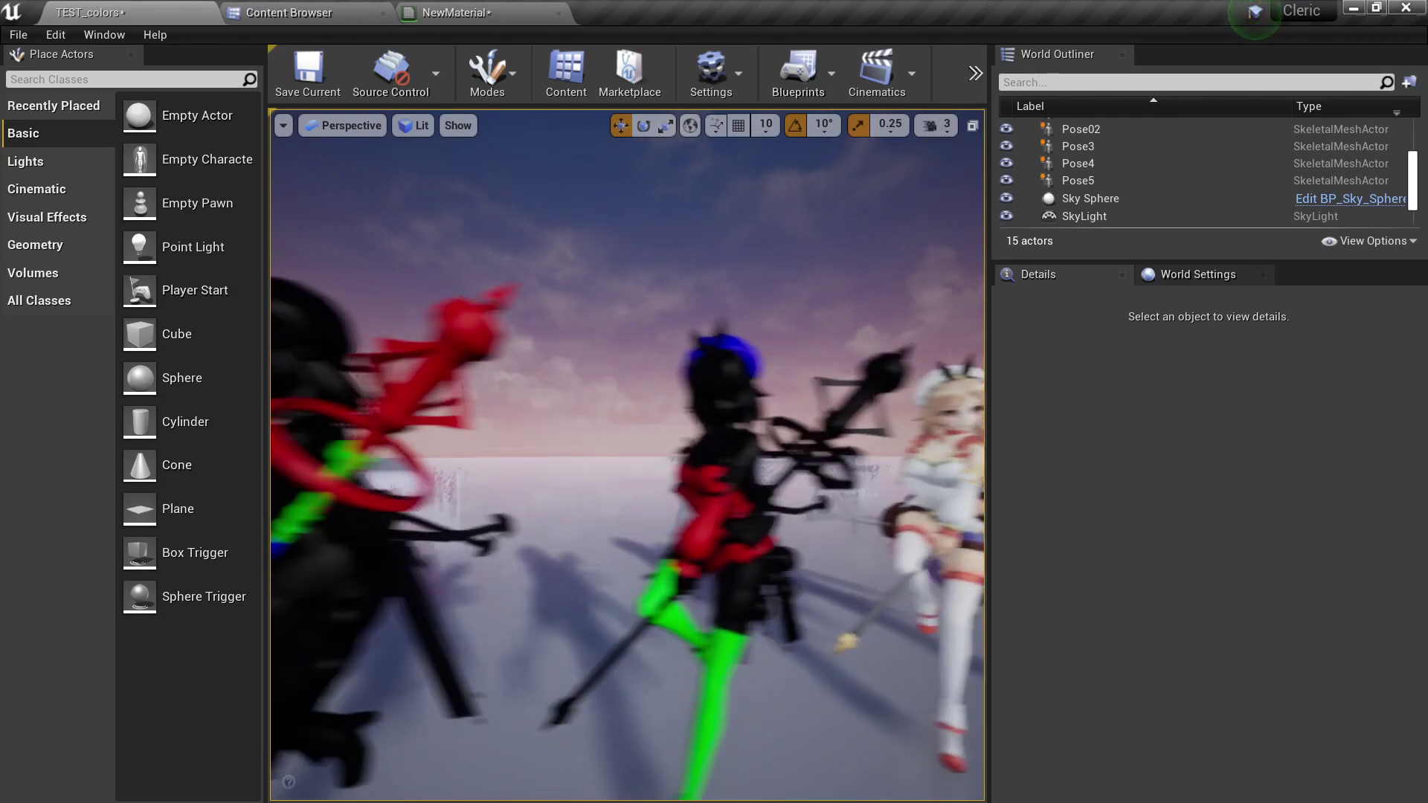
right_drag(543, 483, 937, 447)
click(428, 533)
key(s)
key(w)
click(759, 477)
double_click(1175, 563)
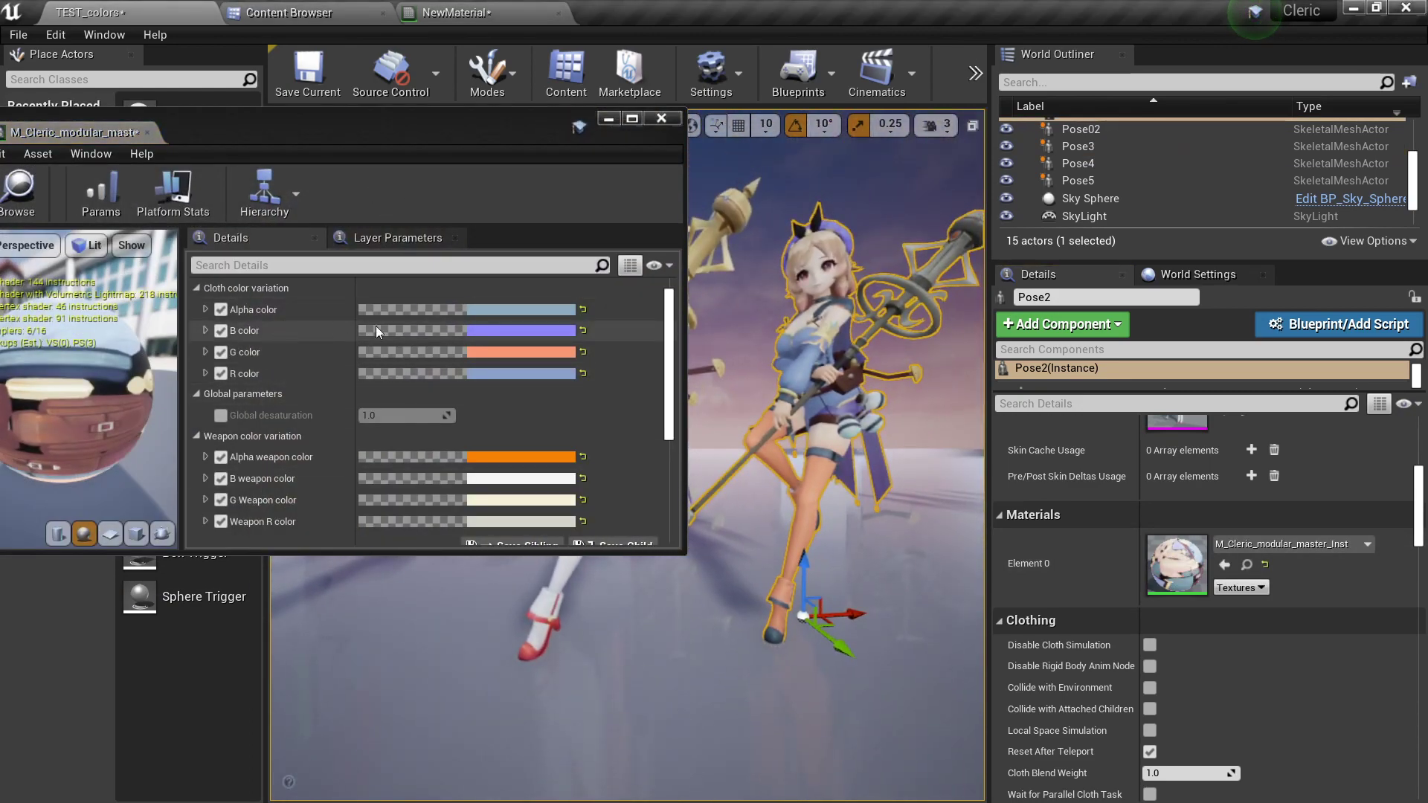
Try orange, magenta and pale pink as the Alpha color under Cloth color variation, and discard the change
click(497, 316)
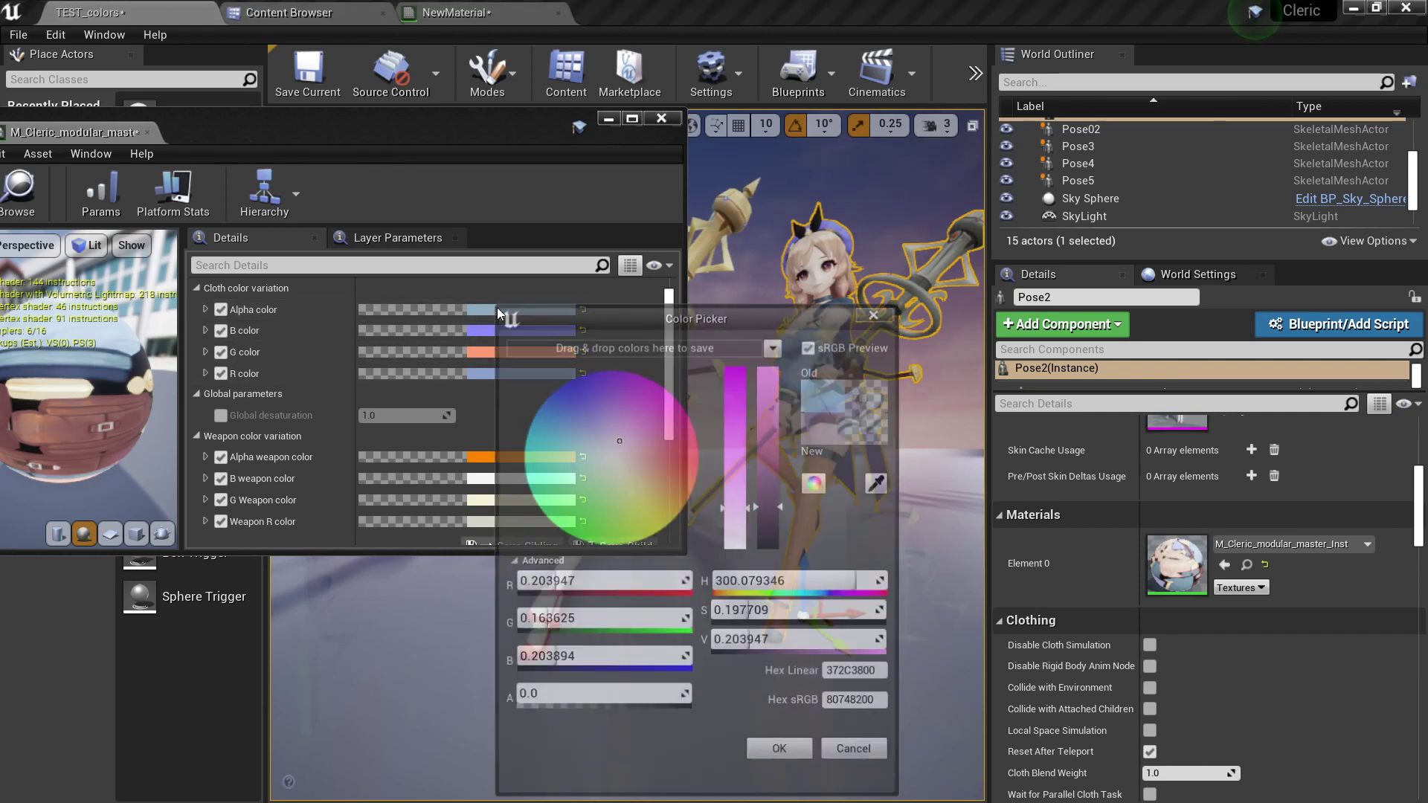
drag(743, 313, 443, 291)
click(410, 441)
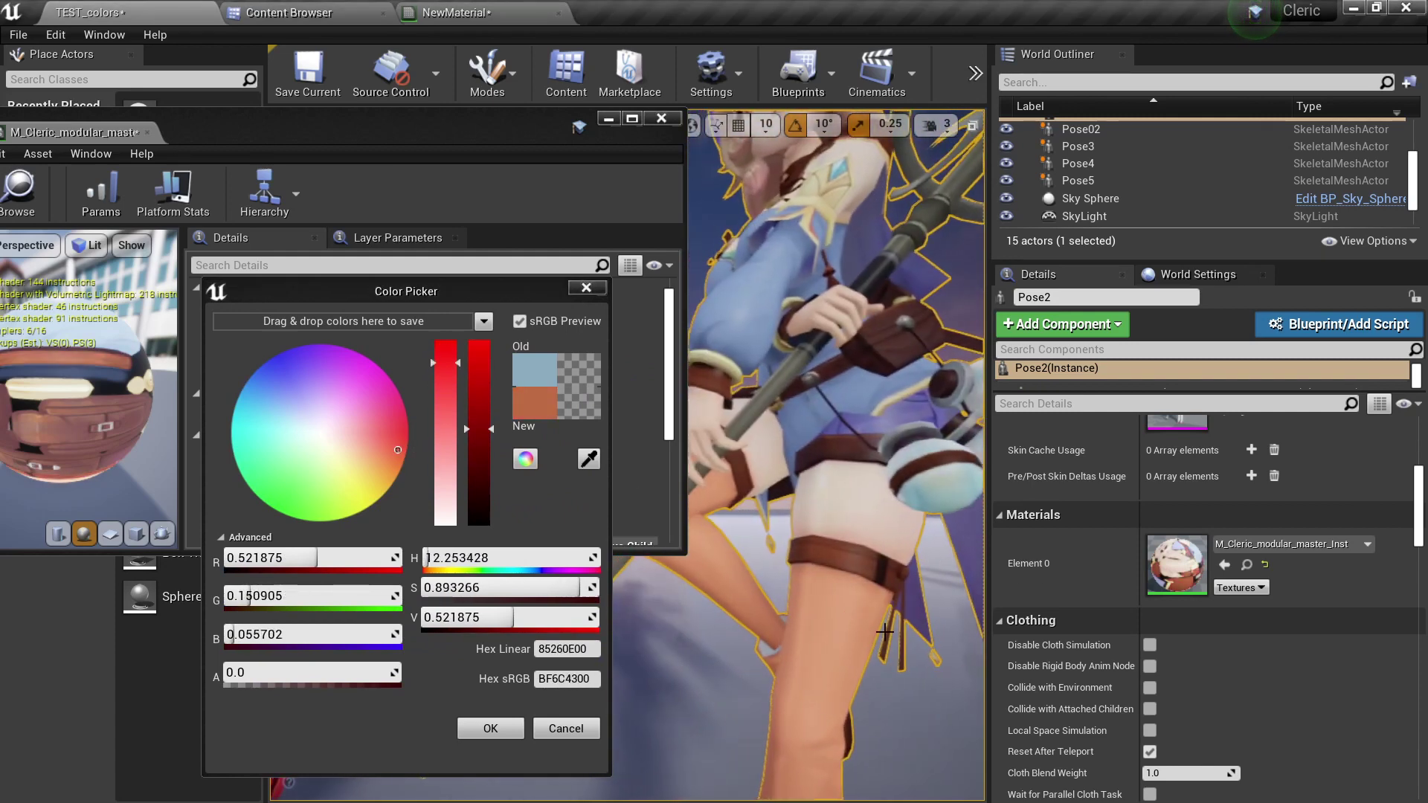
click(360, 375)
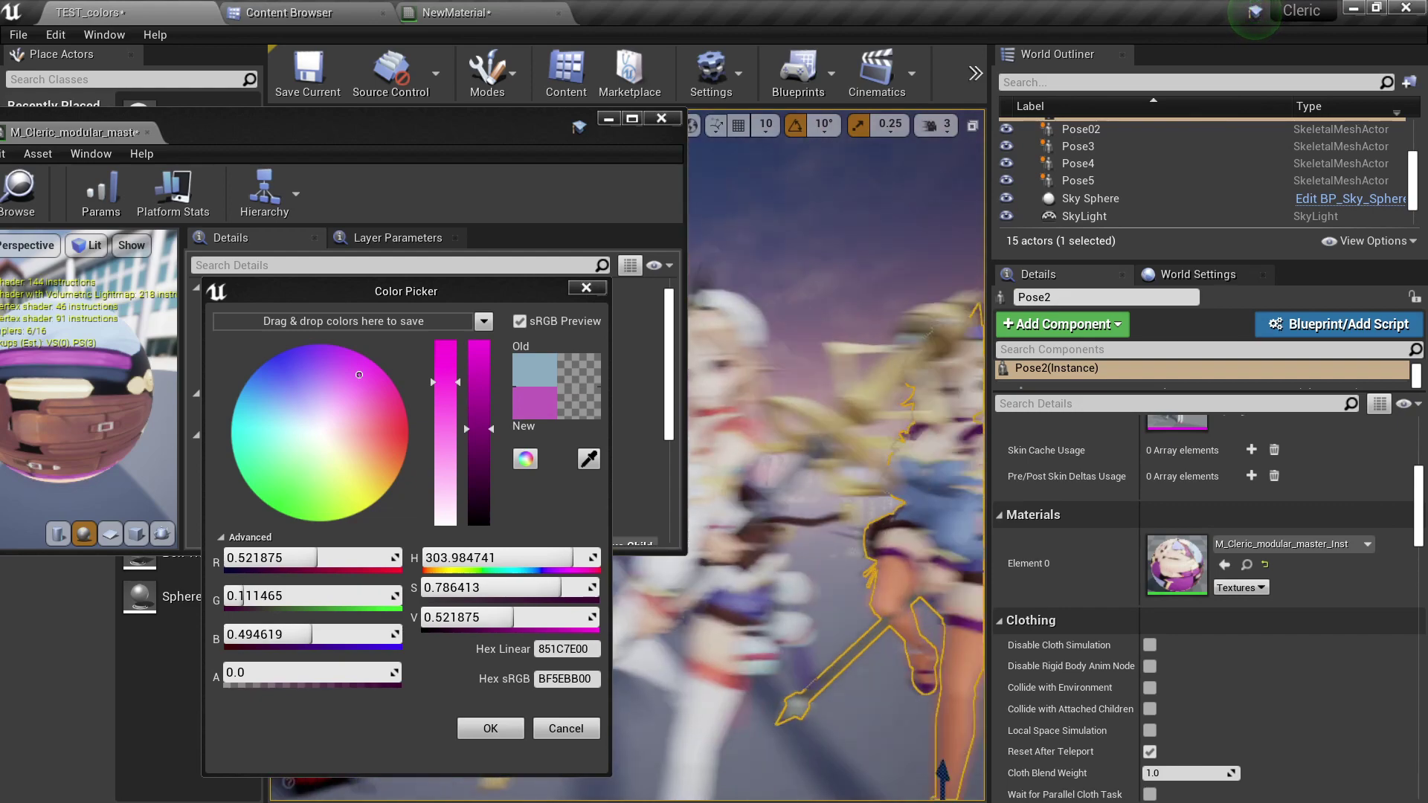
click(338, 414)
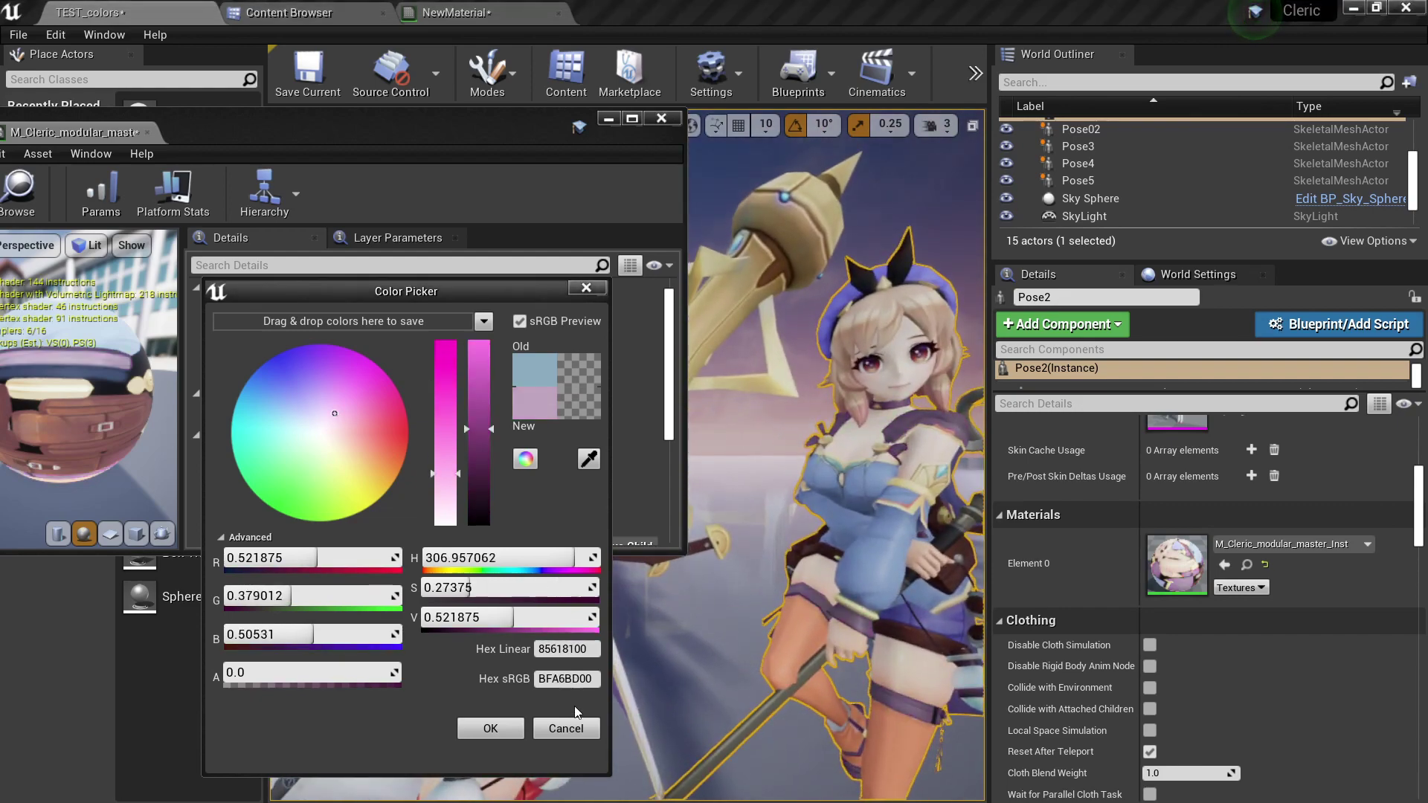
click(572, 727)
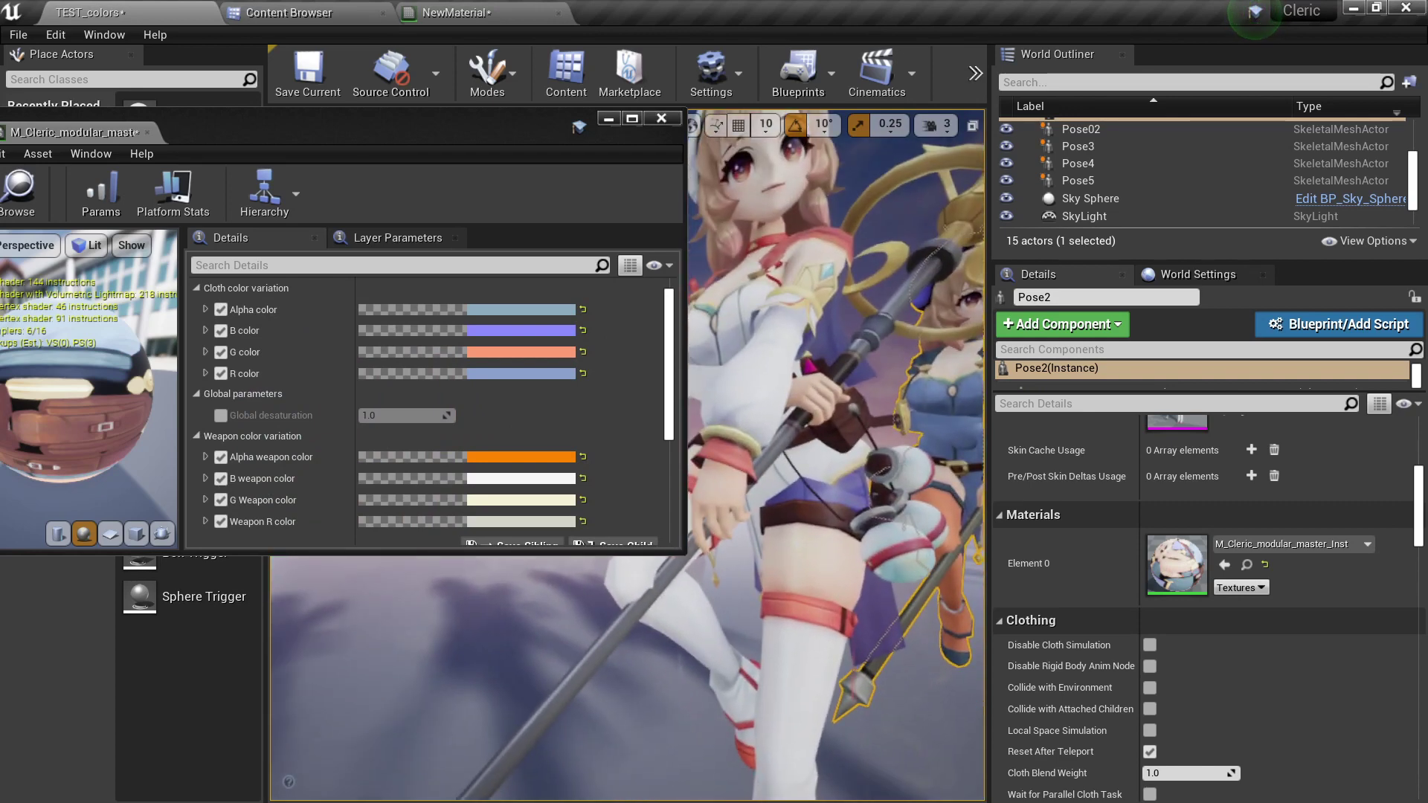
Save the material instance, dock its editor into the main window, and return to the level with nothing selected
drag(44, 133, 136, 177)
key(ctrl+s)
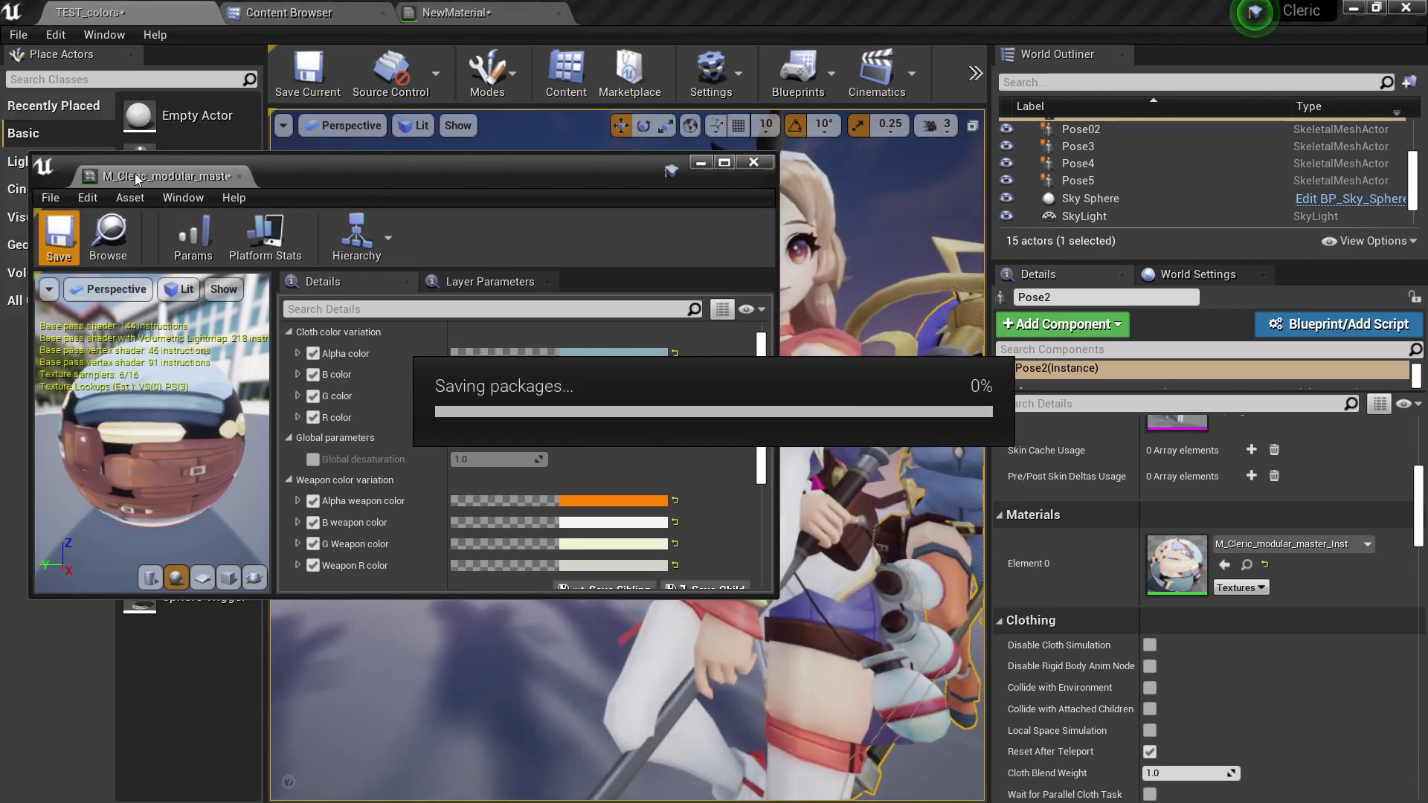
drag(612, 168, 470, 183)
drag(36, 195, 615, 10)
click(93, 12)
right_drag(627, 455, 692, 456)
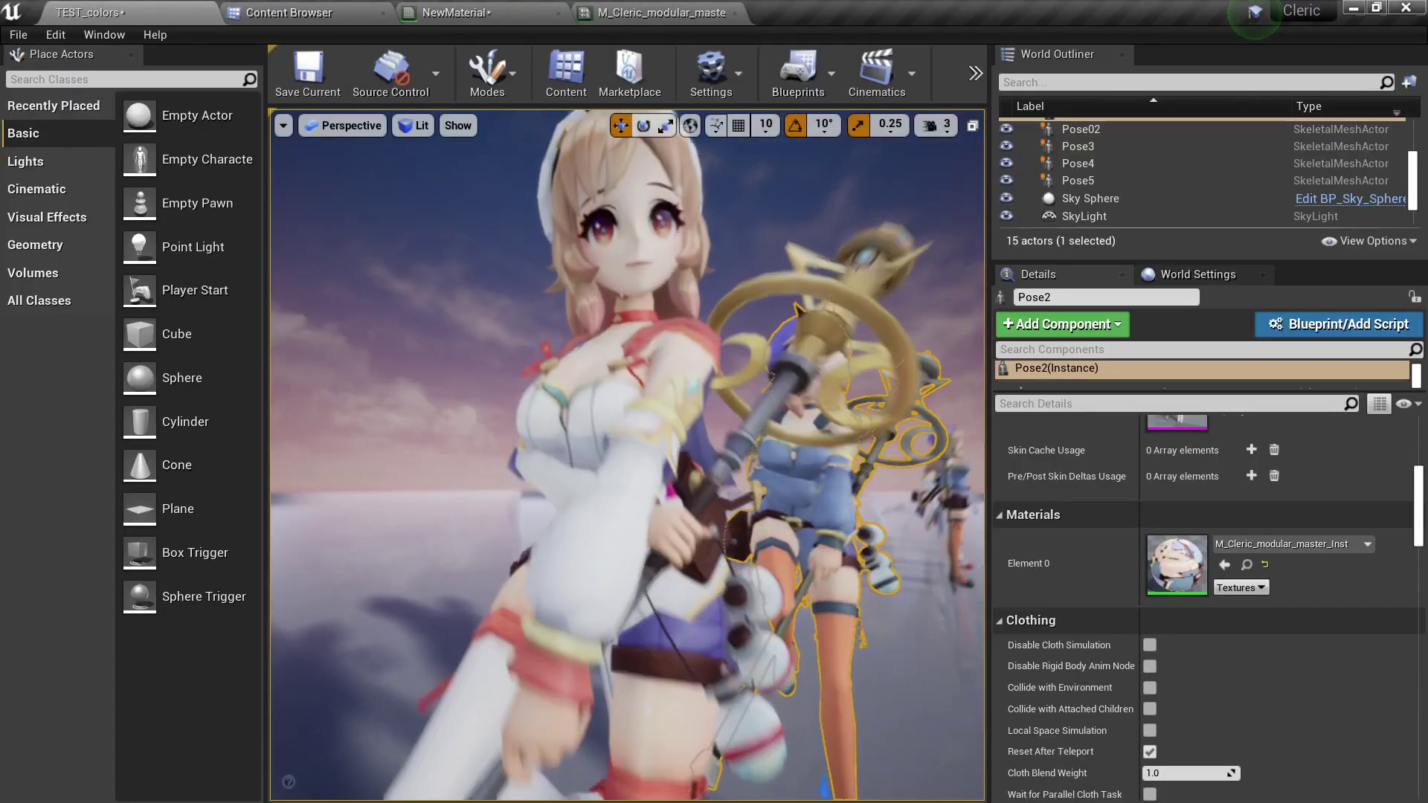
right_drag(623, 563, 650, 550)
key(Escape)
Open the M_Cleric_modular_master material from the Materials folder and view its cloth and weapon color variation groups
click(301, 9)
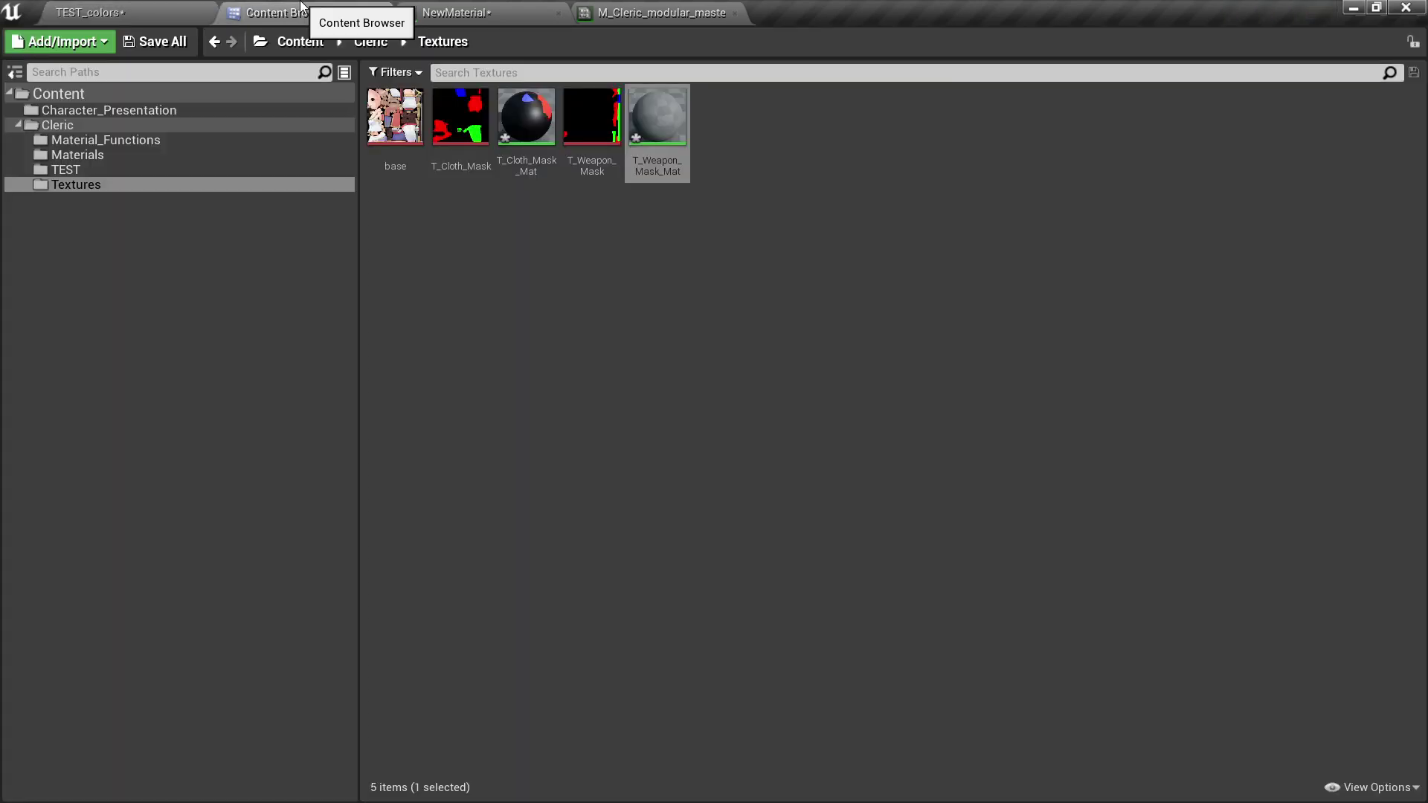
click(101, 154)
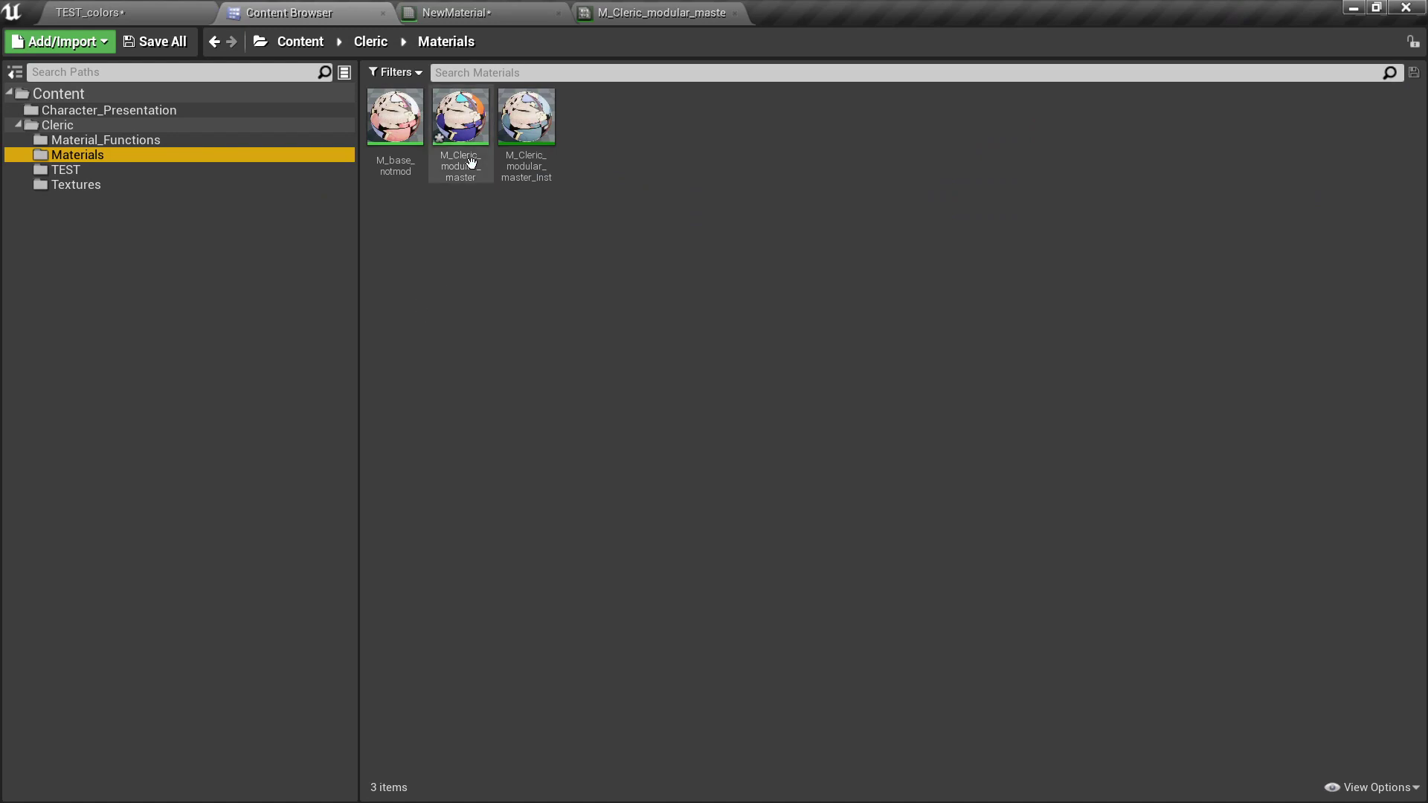
double_click(461, 119)
scroll(1052, 312, down, 8)
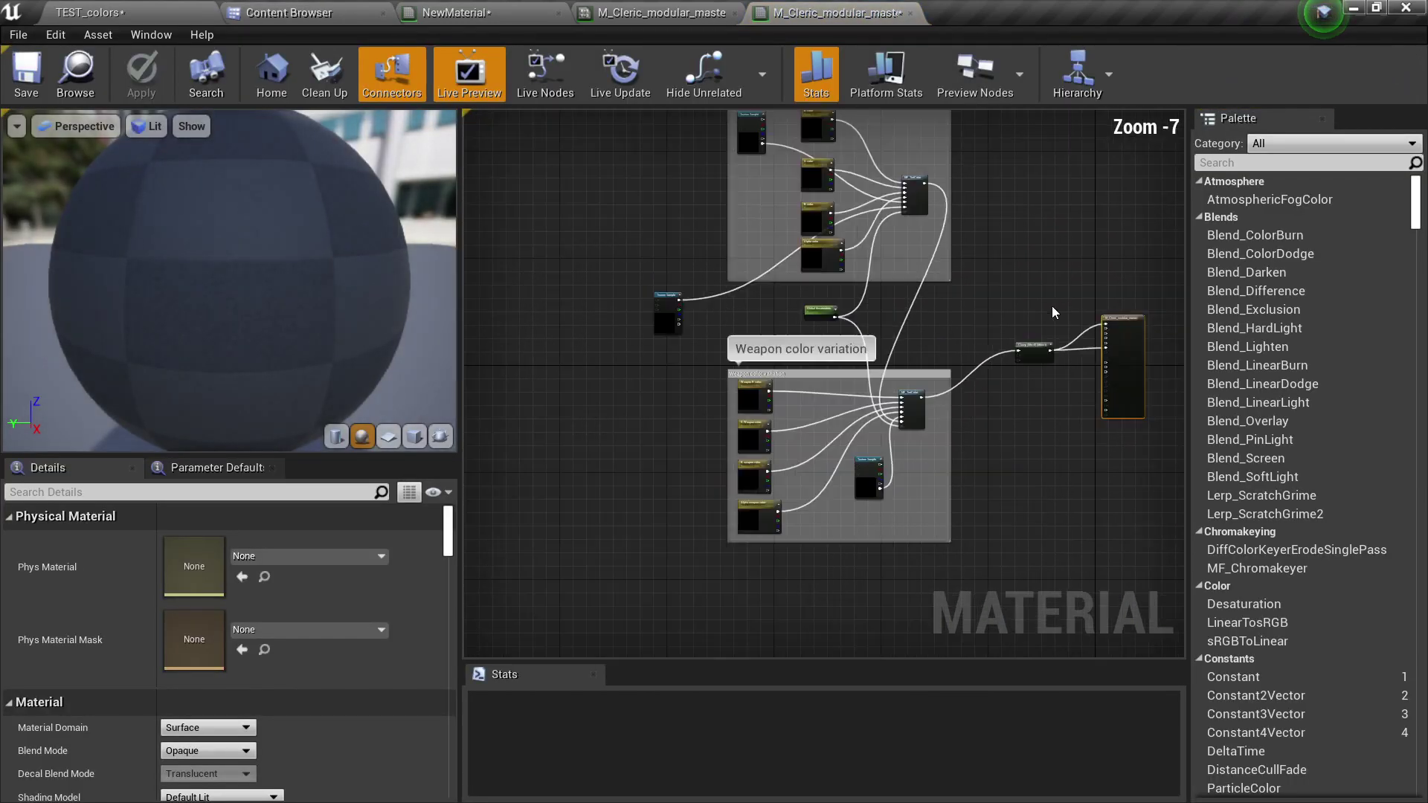
right_drag(1051, 305, 929, 392)
scroll(863, 380, up, 1)
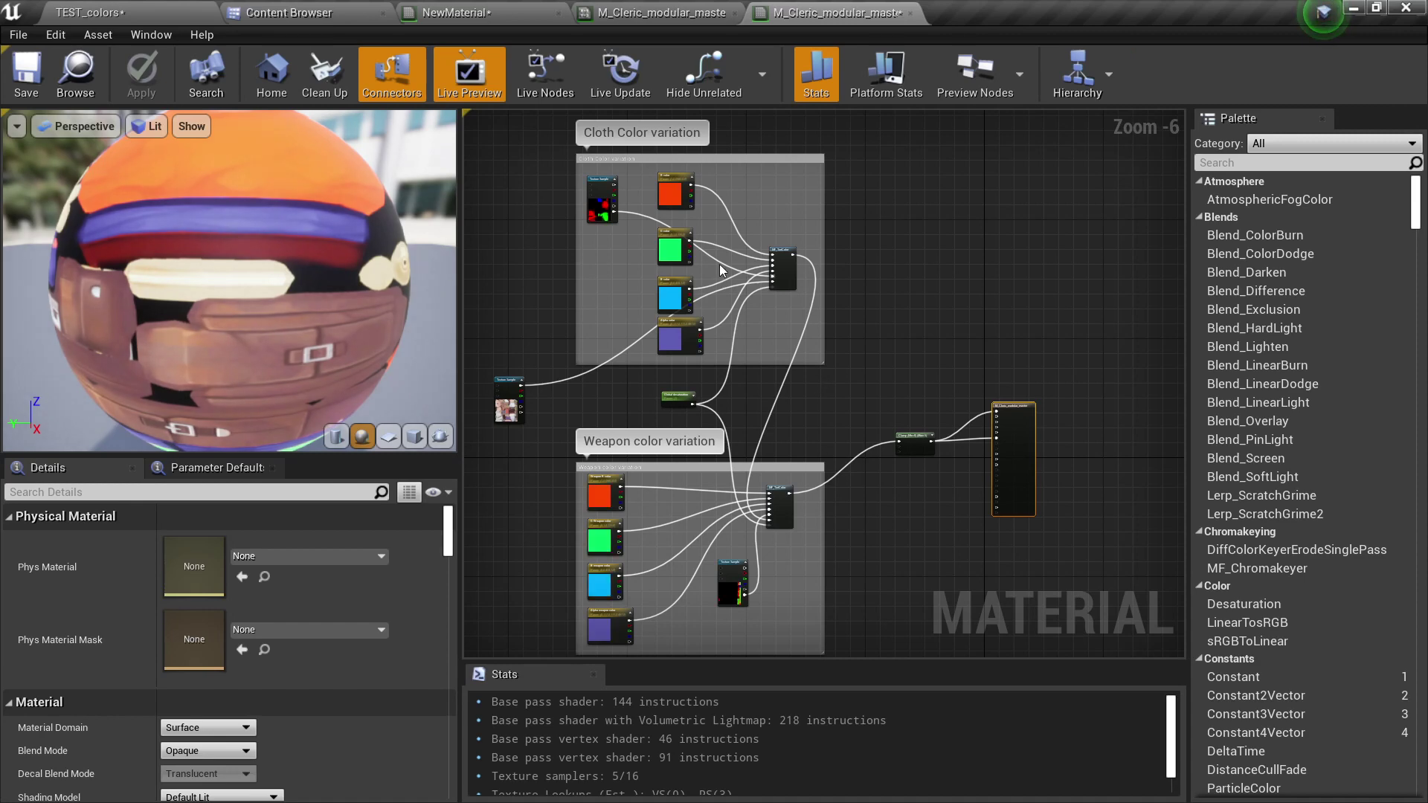
Open the base texture from its Texture Sample node to inspect it, and close it again
scroll(595, 186, up, 4)
scroll(560, 293, down, 3)
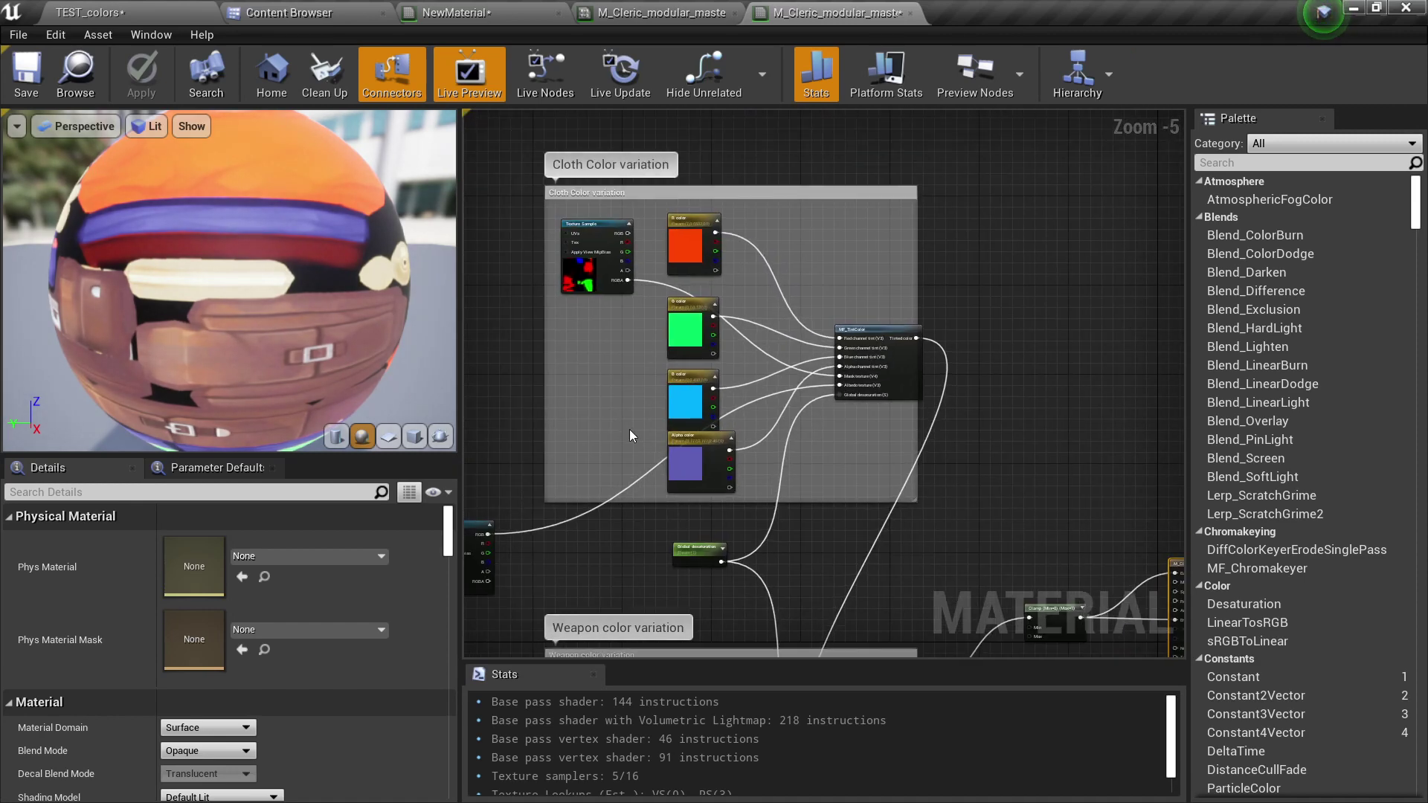
scroll(651, 426, up, 6)
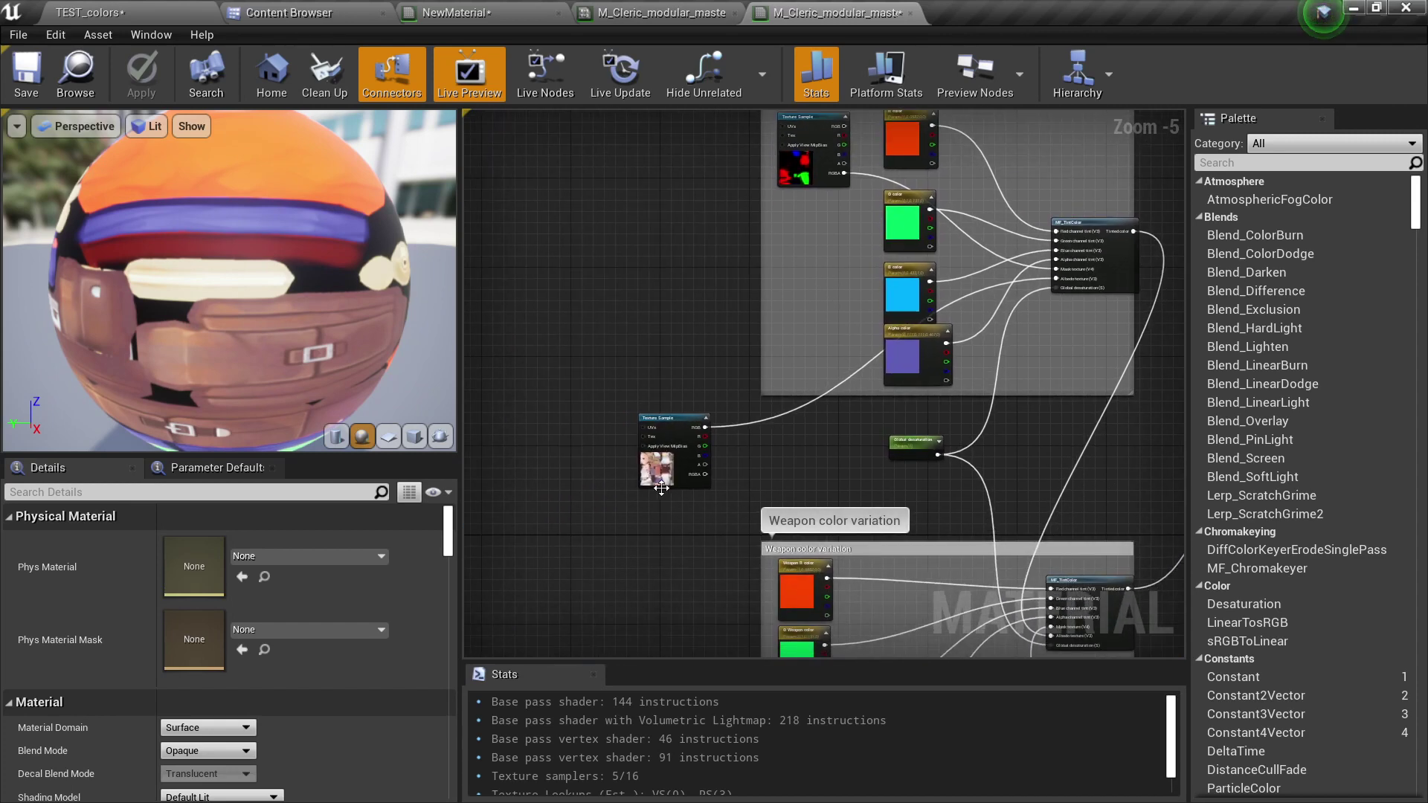
double_click(651, 426)
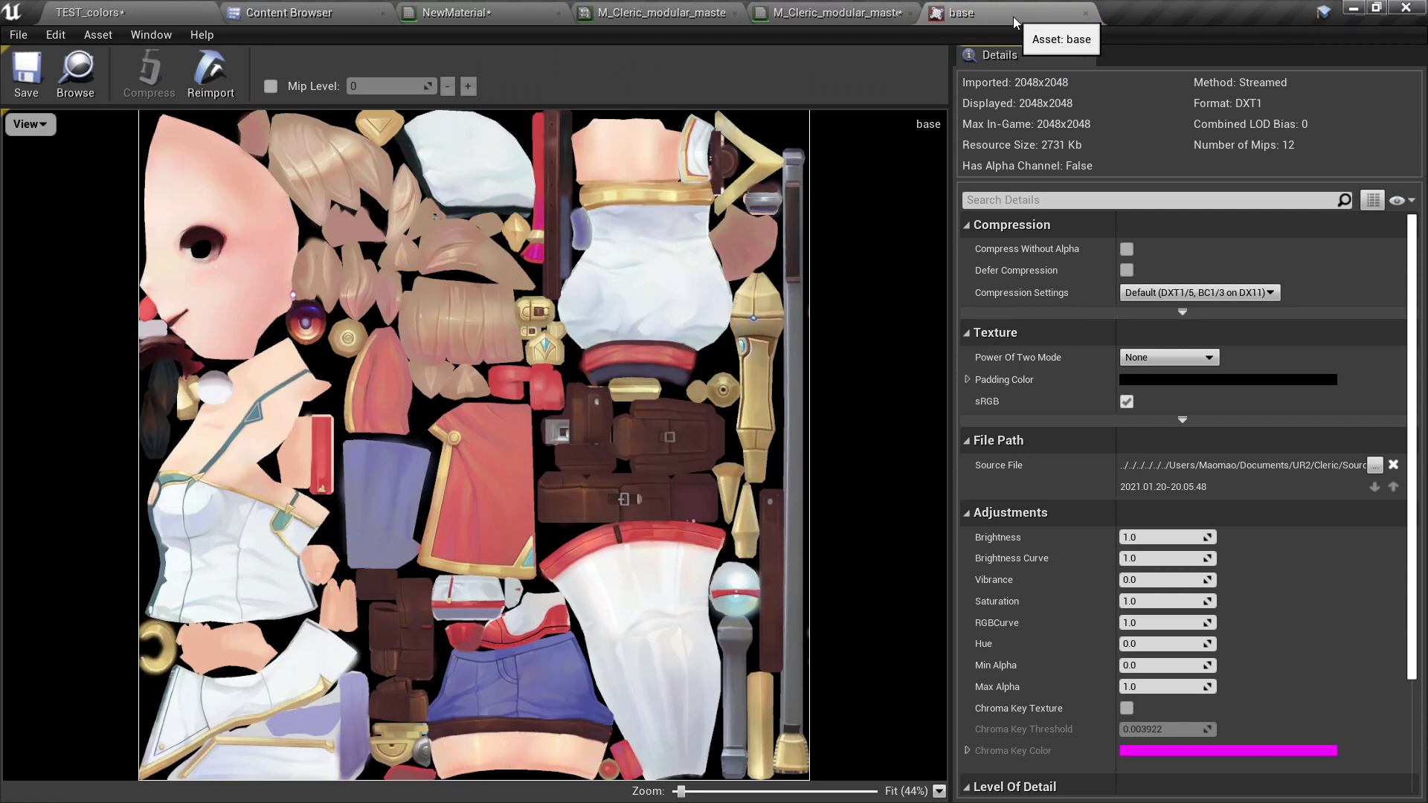
click(1086, 13)
Inspect the T_Cloth_Mask texture sample and select the R, G, B and Alpha color parameters in the Cloth Color variation group
scroll(775, 310, down, 5)
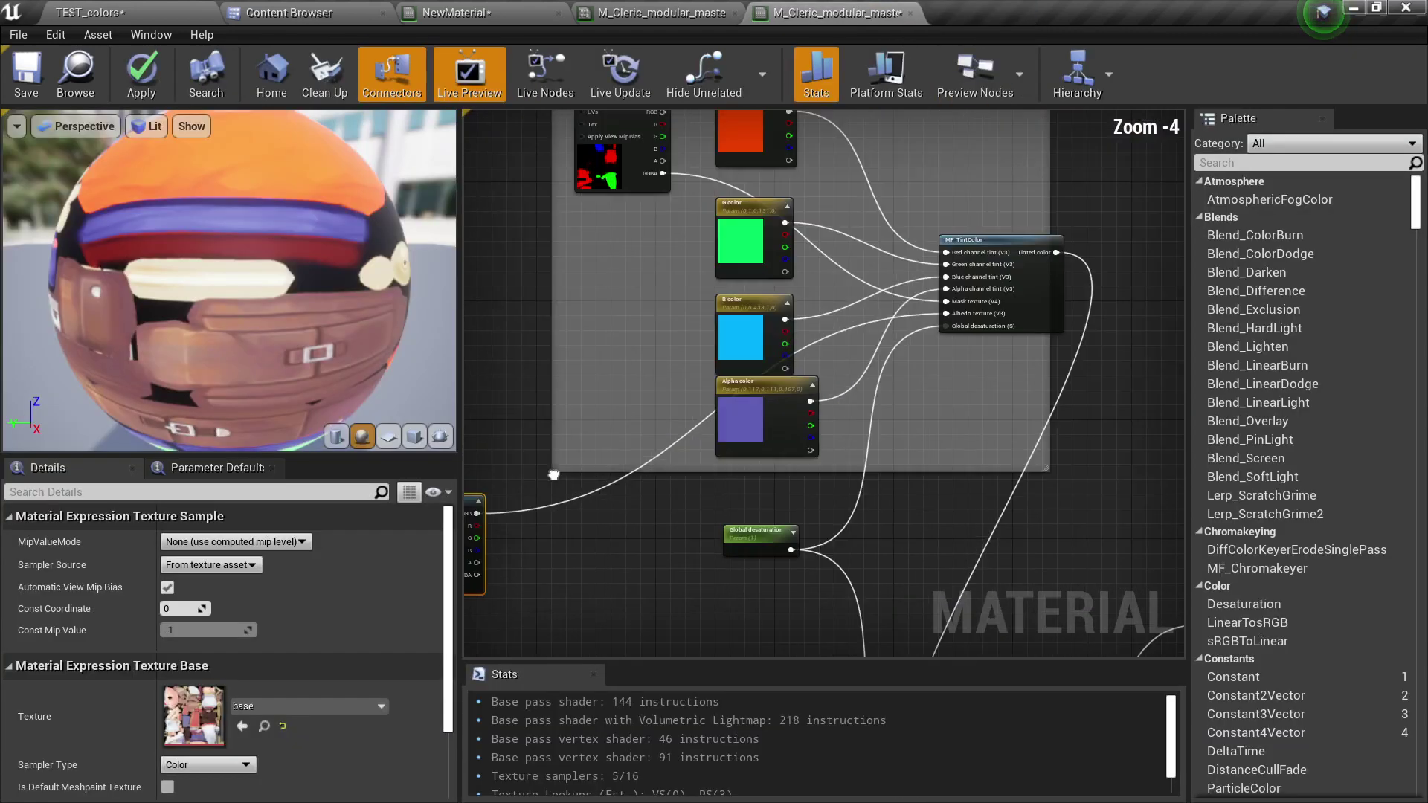
scroll(775, 310, up, 5)
click(737, 256)
scroll(647, 405, down, 3)
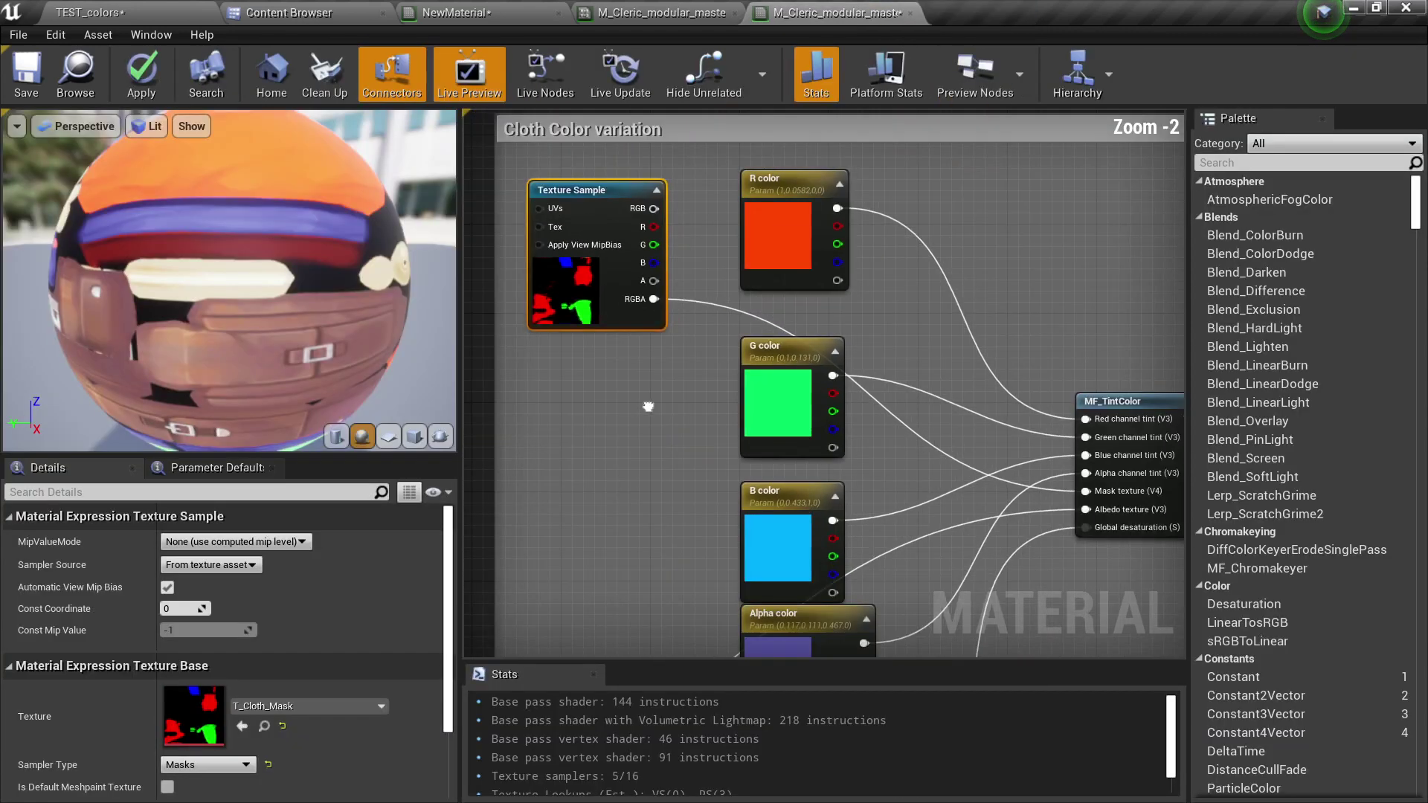
scroll(792, 210, down, 1)
drag(788, 149, 675, 570)
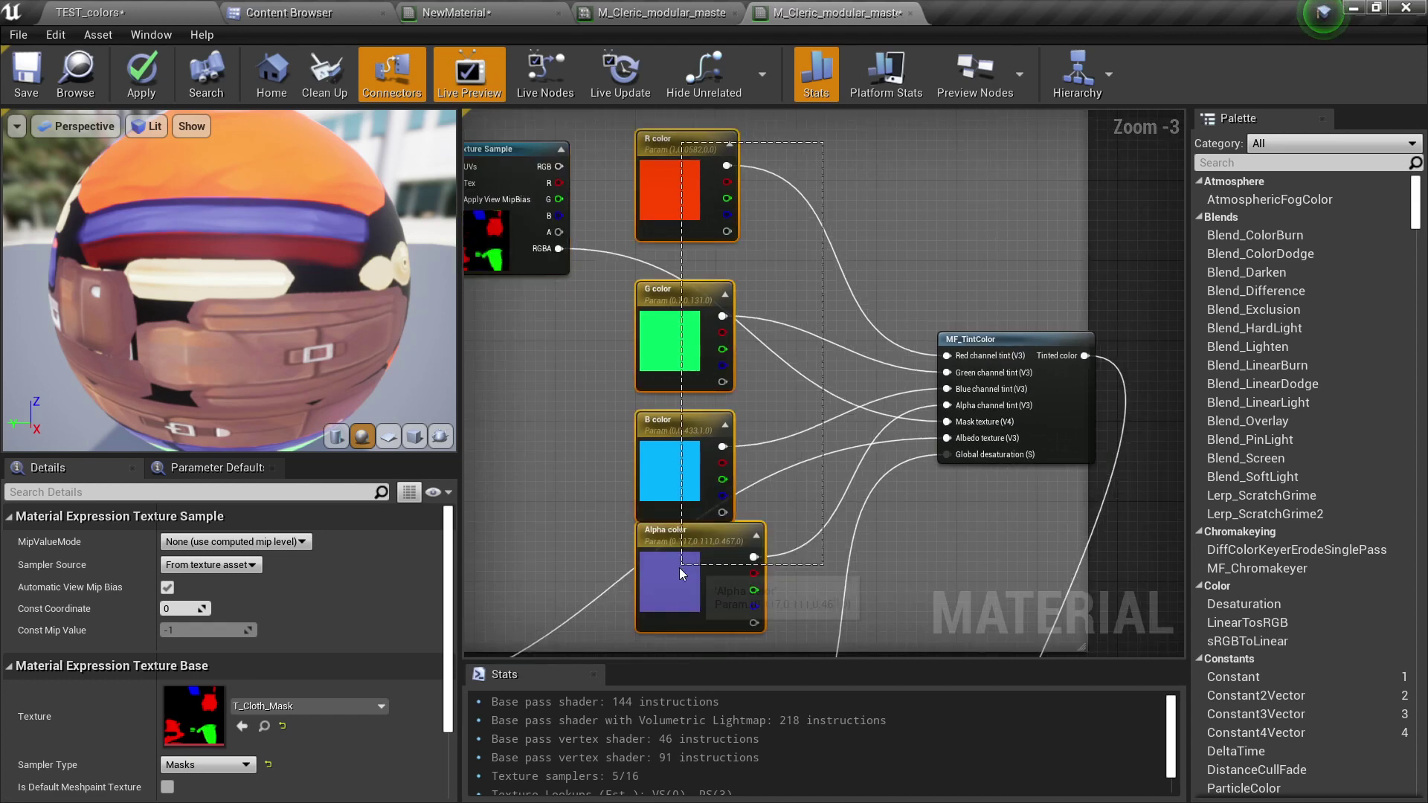
right_drag(888, 547, 683, 551)
Select the MF_TintColor node in the cloth group and examine its channel tint, mask, albedo and desaturation inputs
scroll(793, 343, up, 3)
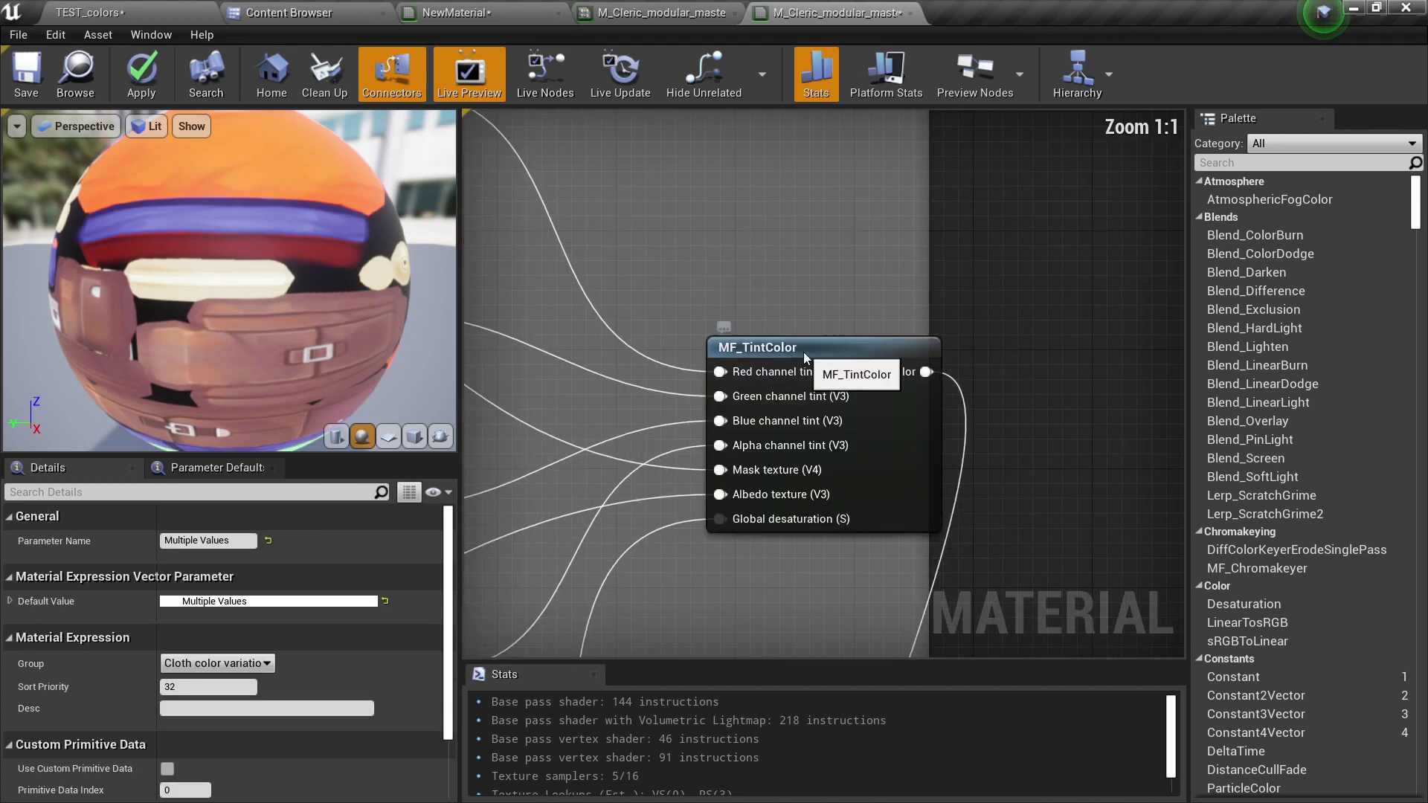
click(799, 351)
right_drag(800, 352, 749, 171)
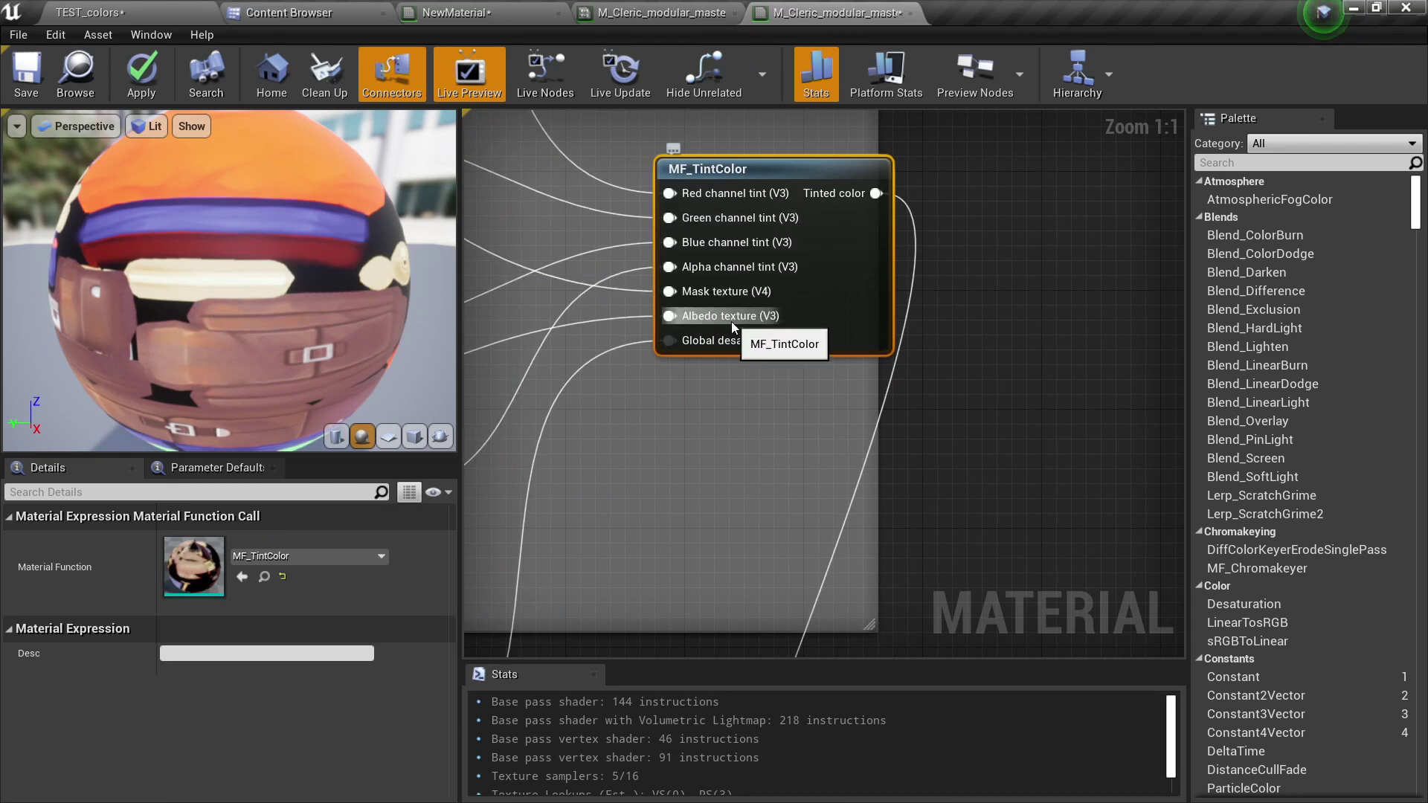
right_drag(710, 442, 880, 156)
scroll(880, 156, down, 2)
scroll(629, 388, up, 2)
scroll(629, 392, down, 2)
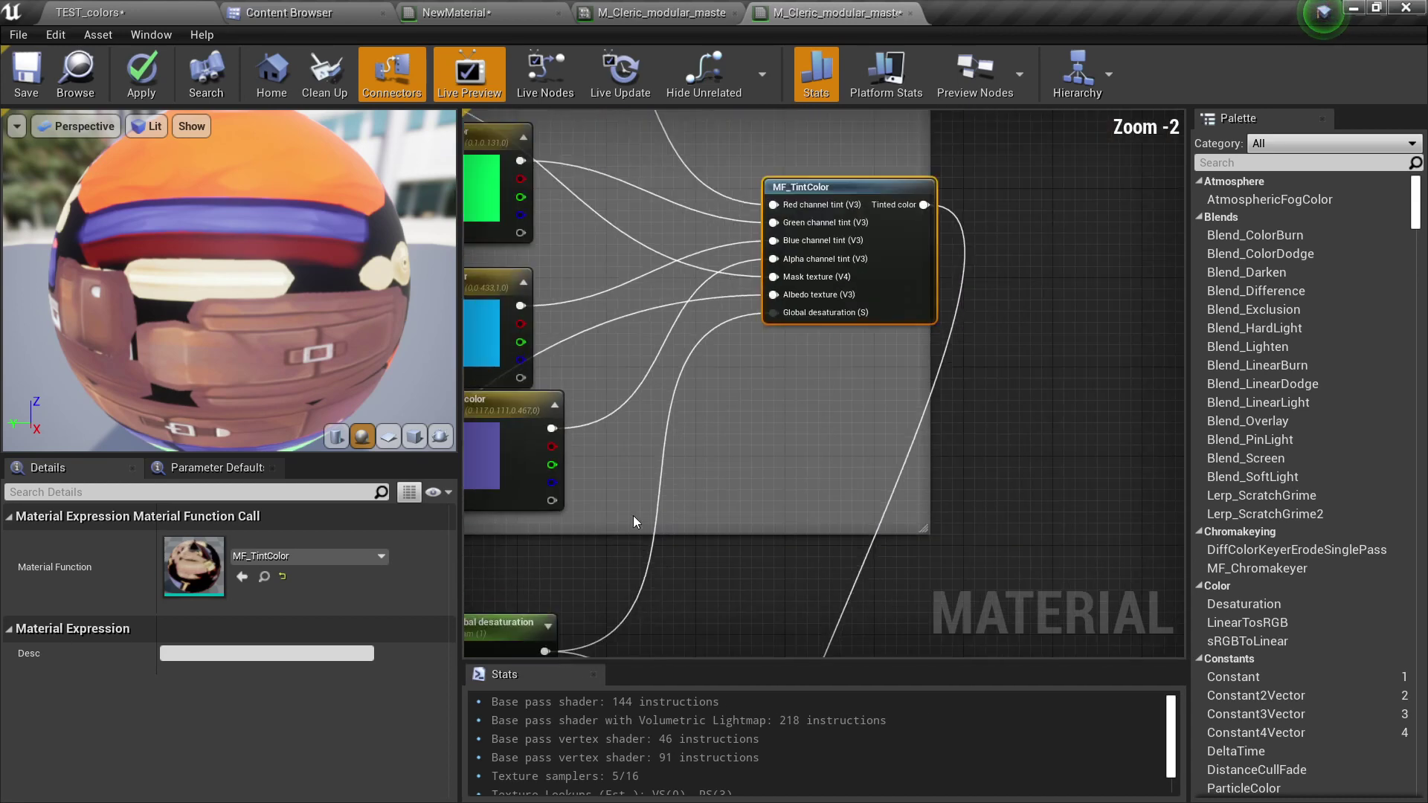
right_drag(711, 480, 781, 540)
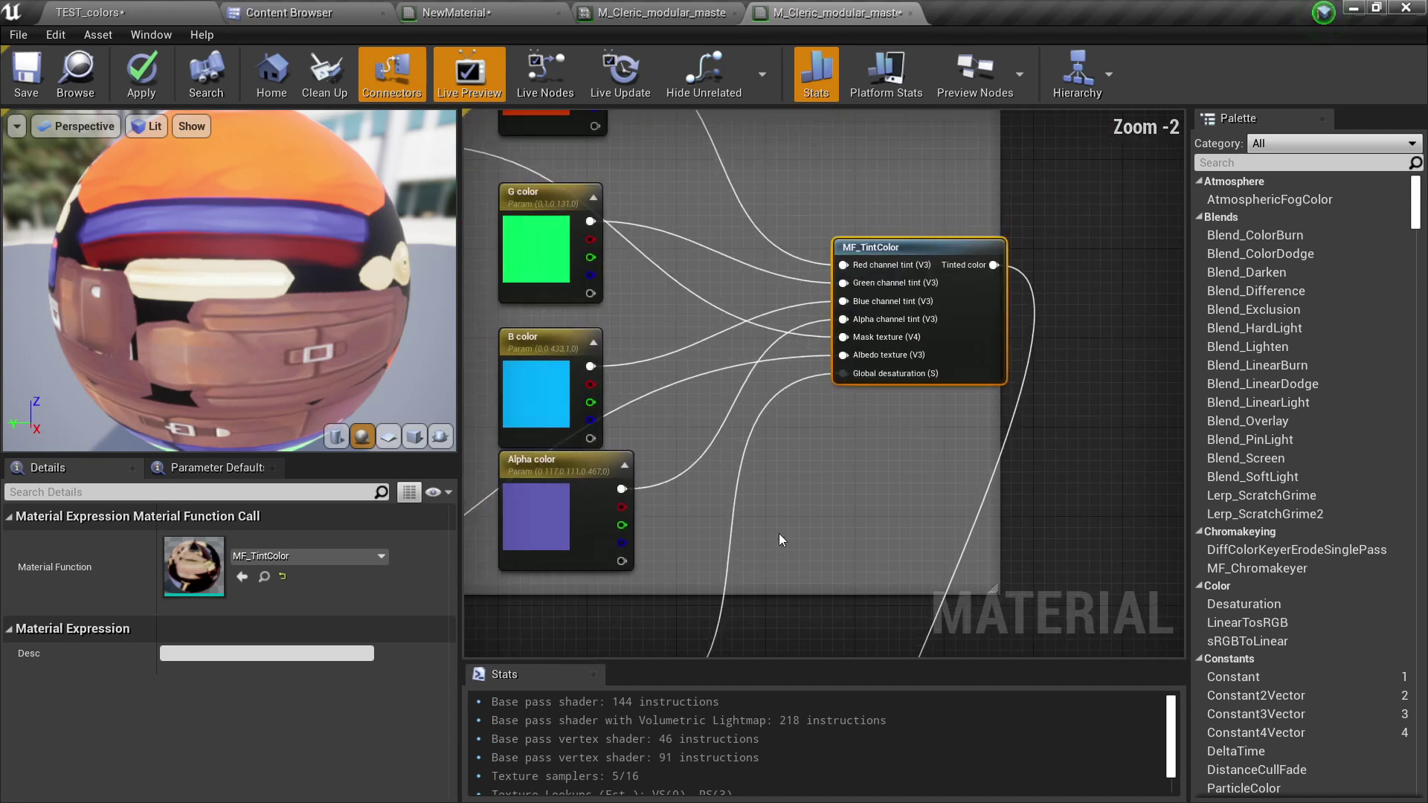
Open the MF_TintColor material function and look over its node graph
double_click(908, 248)
scroll(706, 364, down, 4)
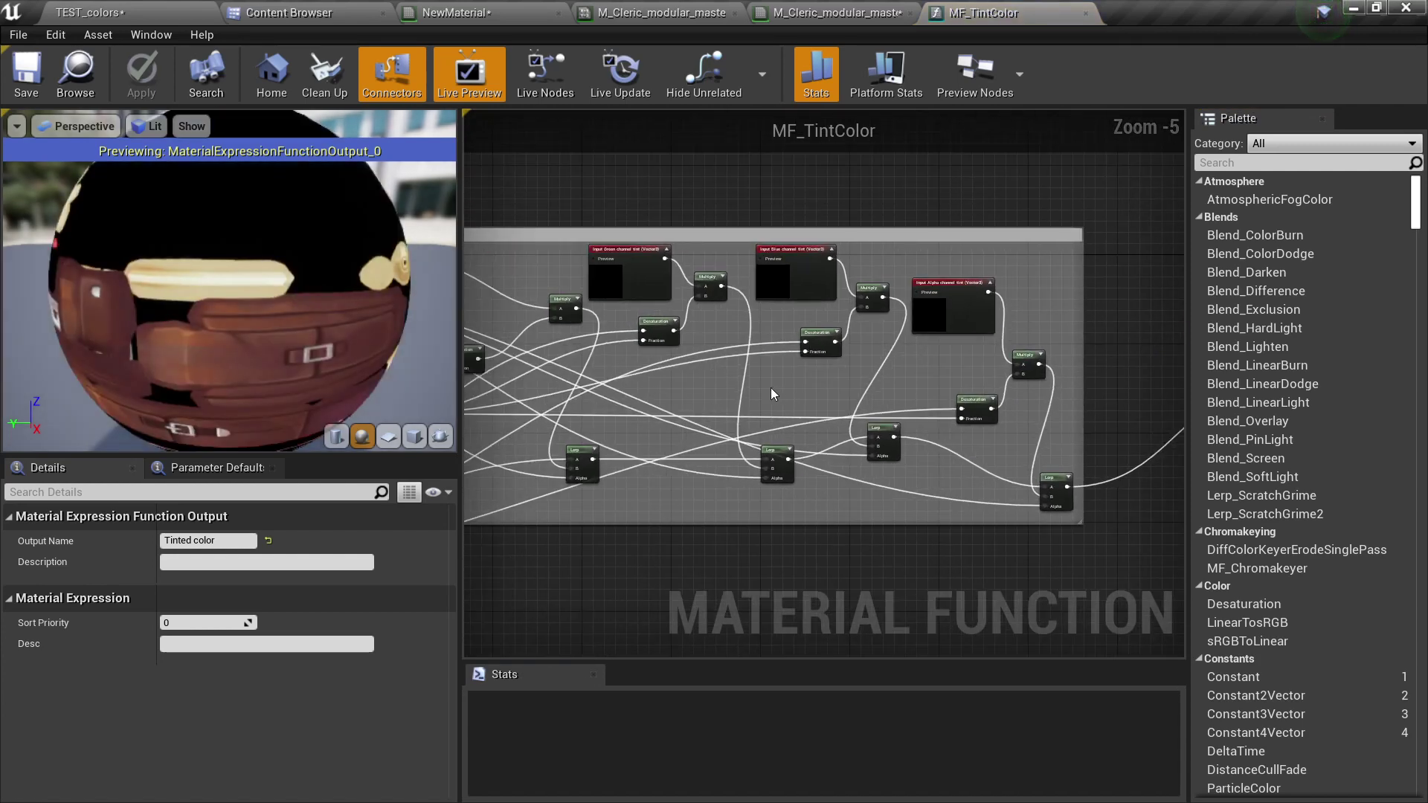
scroll(771, 391, down, 3)
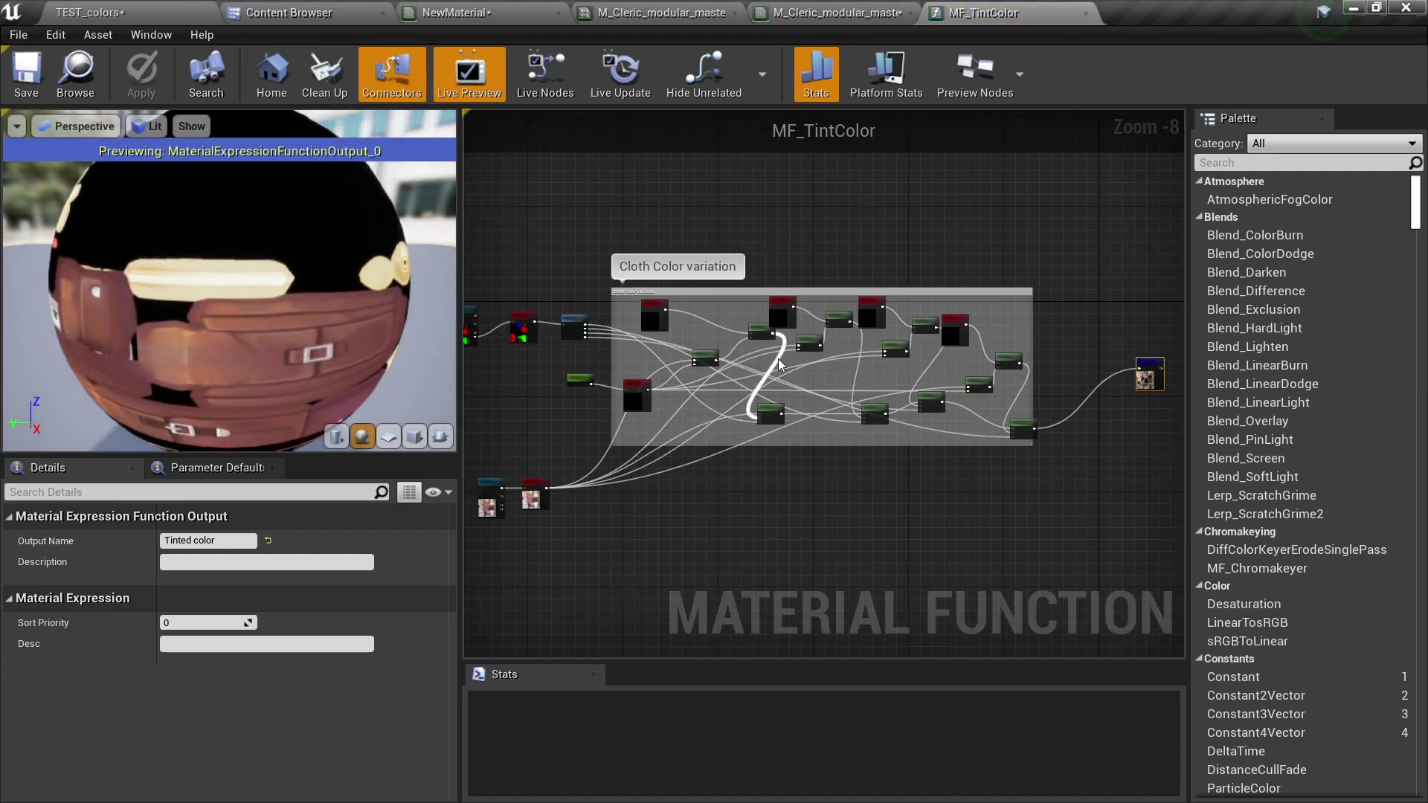
scroll(577, 359, up, 6)
scroll(676, 381, down, 2)
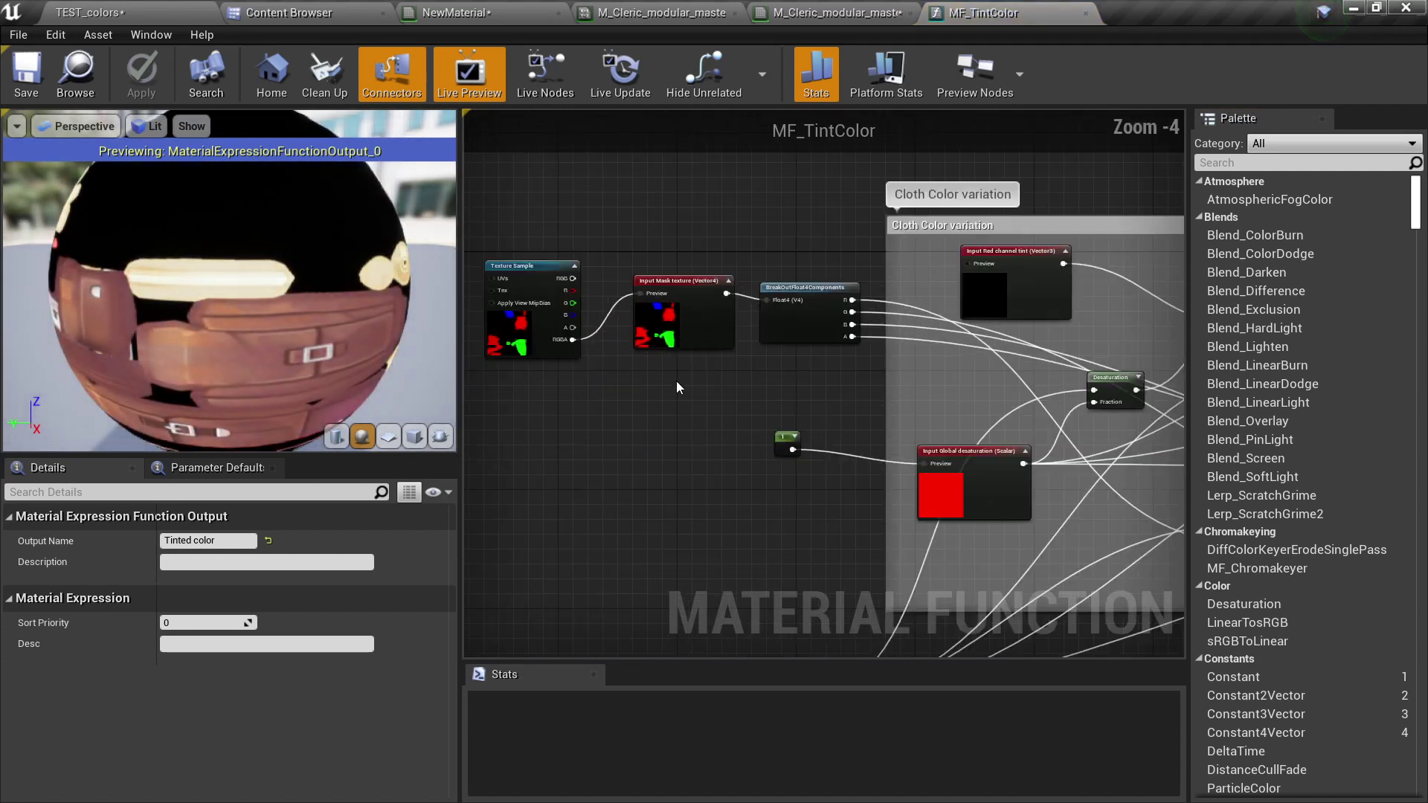
Examine how the mask texture input feeds the BreakOutFloat4Components node that splits it into RGBA channels
scroll(676, 381, up, 4)
right_drag(734, 356, 959, 354)
scroll(957, 361, down, 1)
click(1063, 295)
right_drag(1065, 317, 1045, 363)
scroll(624, 296, down, 2)
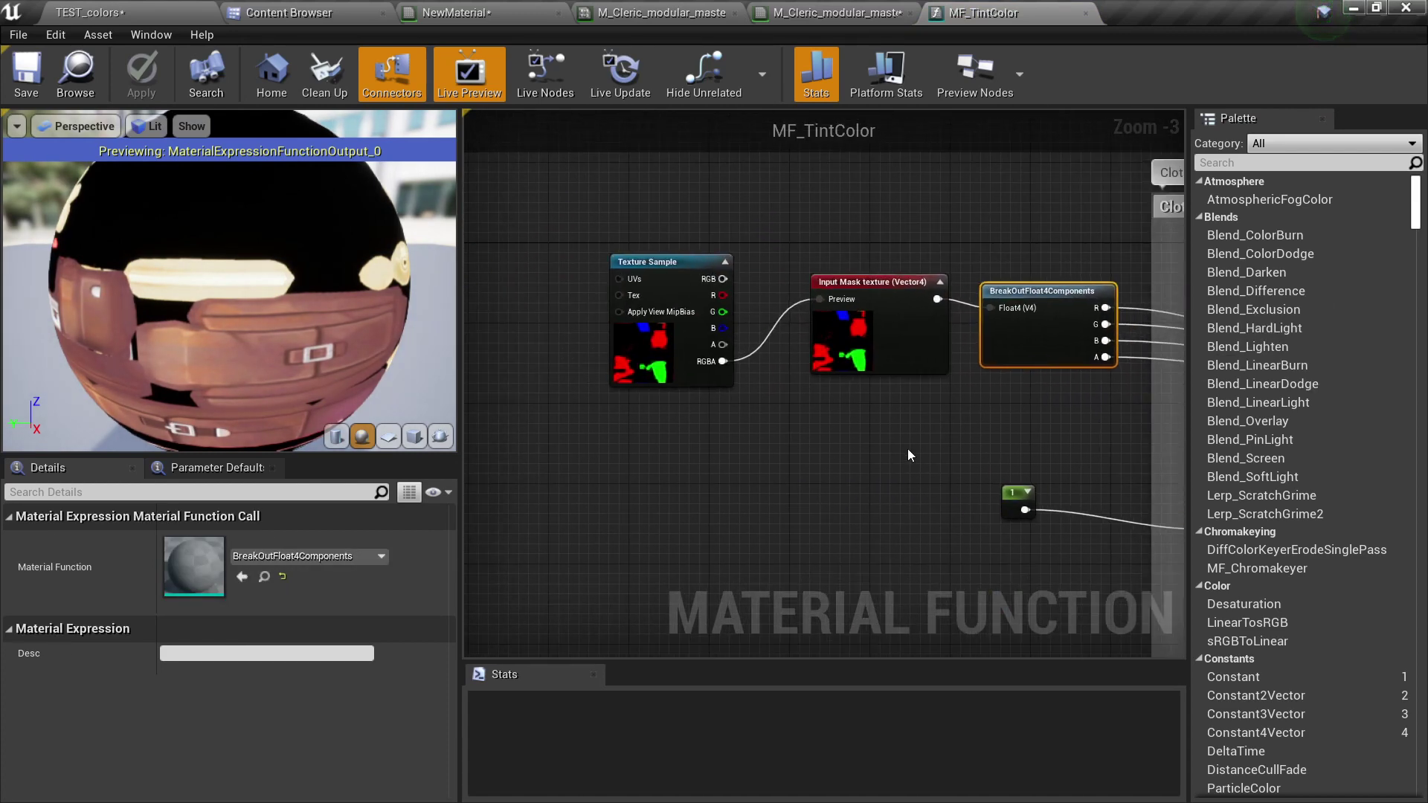
drag(908, 453, 699, 335)
Examine the red channel tint's Desaturation and Multiply nodes and select the Lerp node they feed
right_drag(1138, 442, 720, 325)
scroll(607, 414, down, 2)
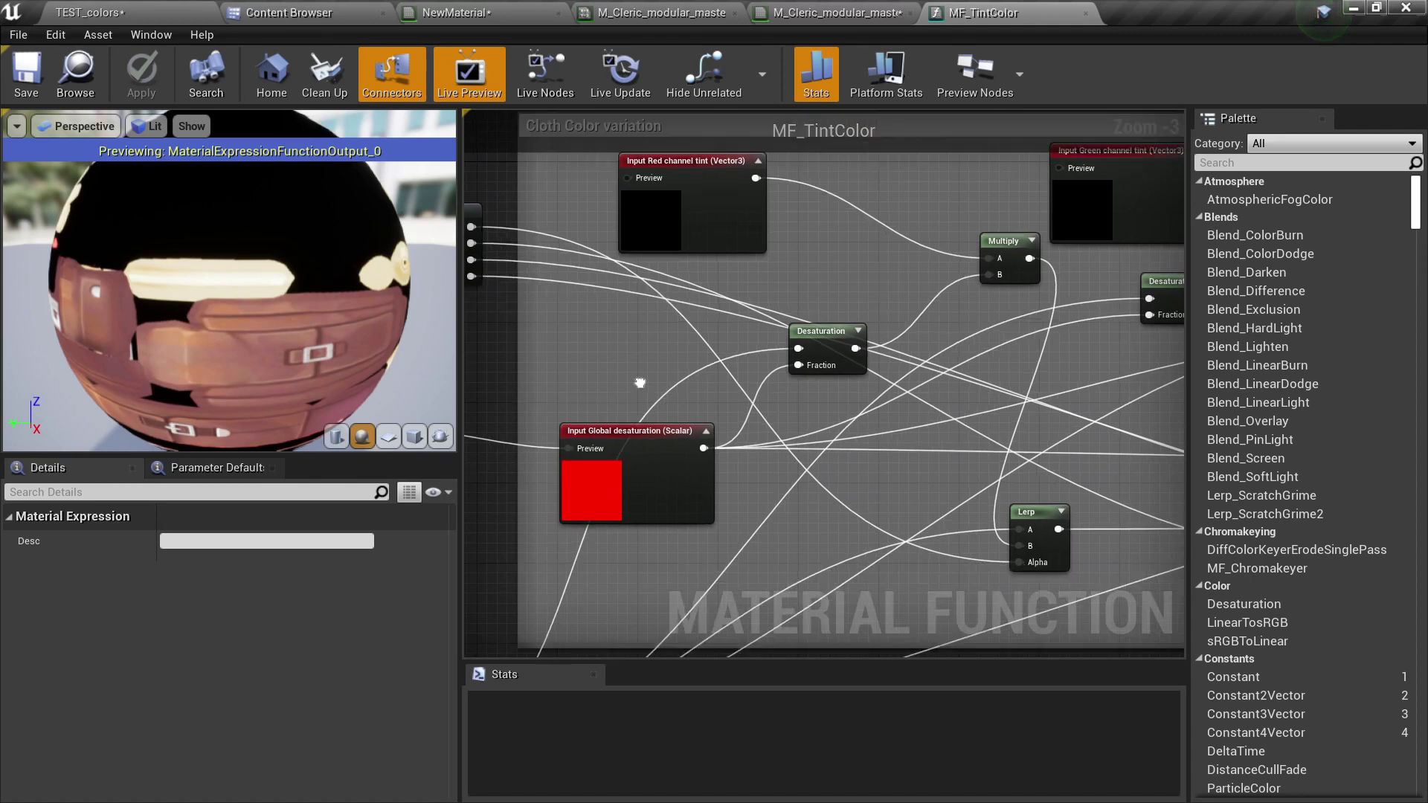
scroll(868, 405, up, 2)
click(1030, 459)
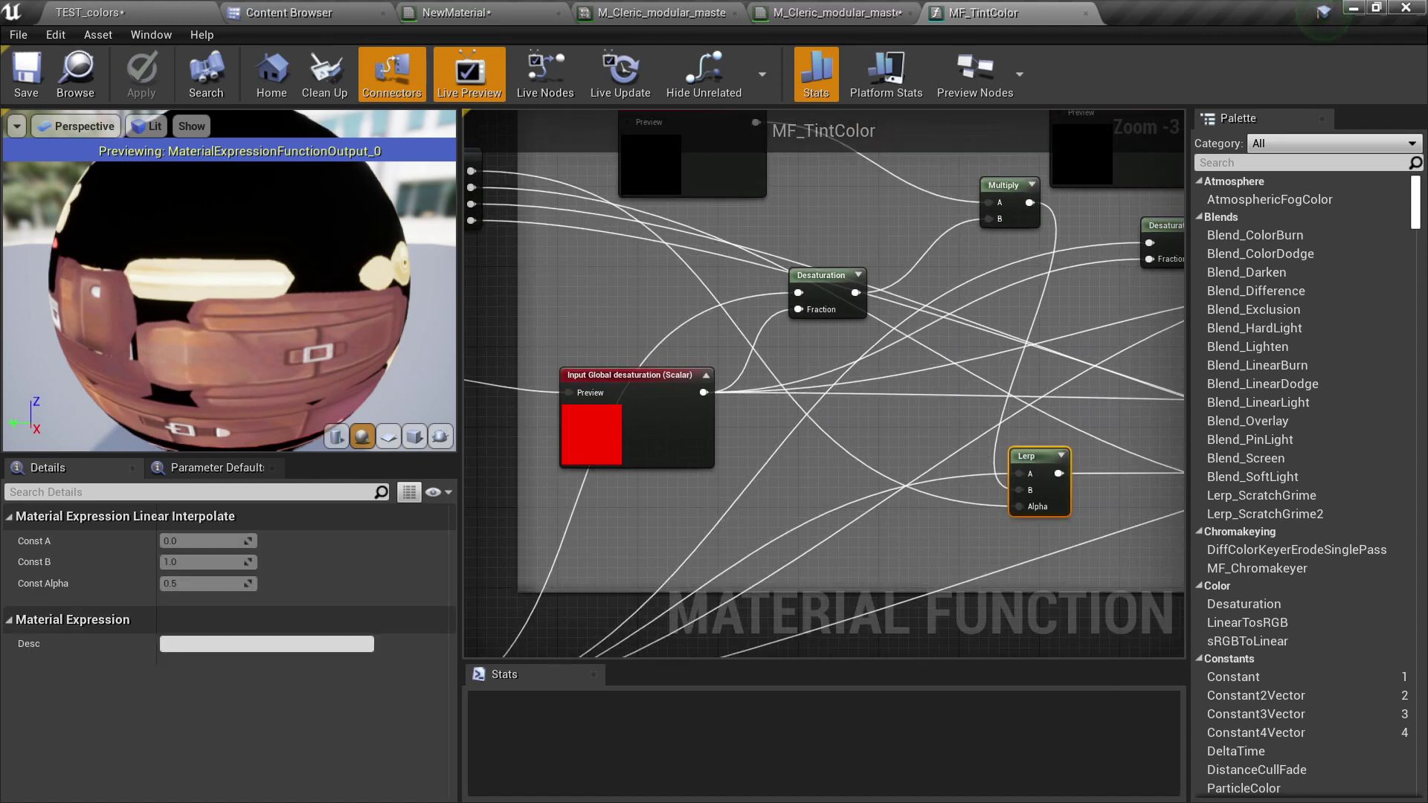
Select the Albedo texture input node and examine how its output branches into the cloth color variation group
scroll(797, 437, down, 1)
right_drag(798, 437, 1066, 227)
scroll(711, 459, up, 4)
click(663, 484)
scroll(757, 469, down, 4)
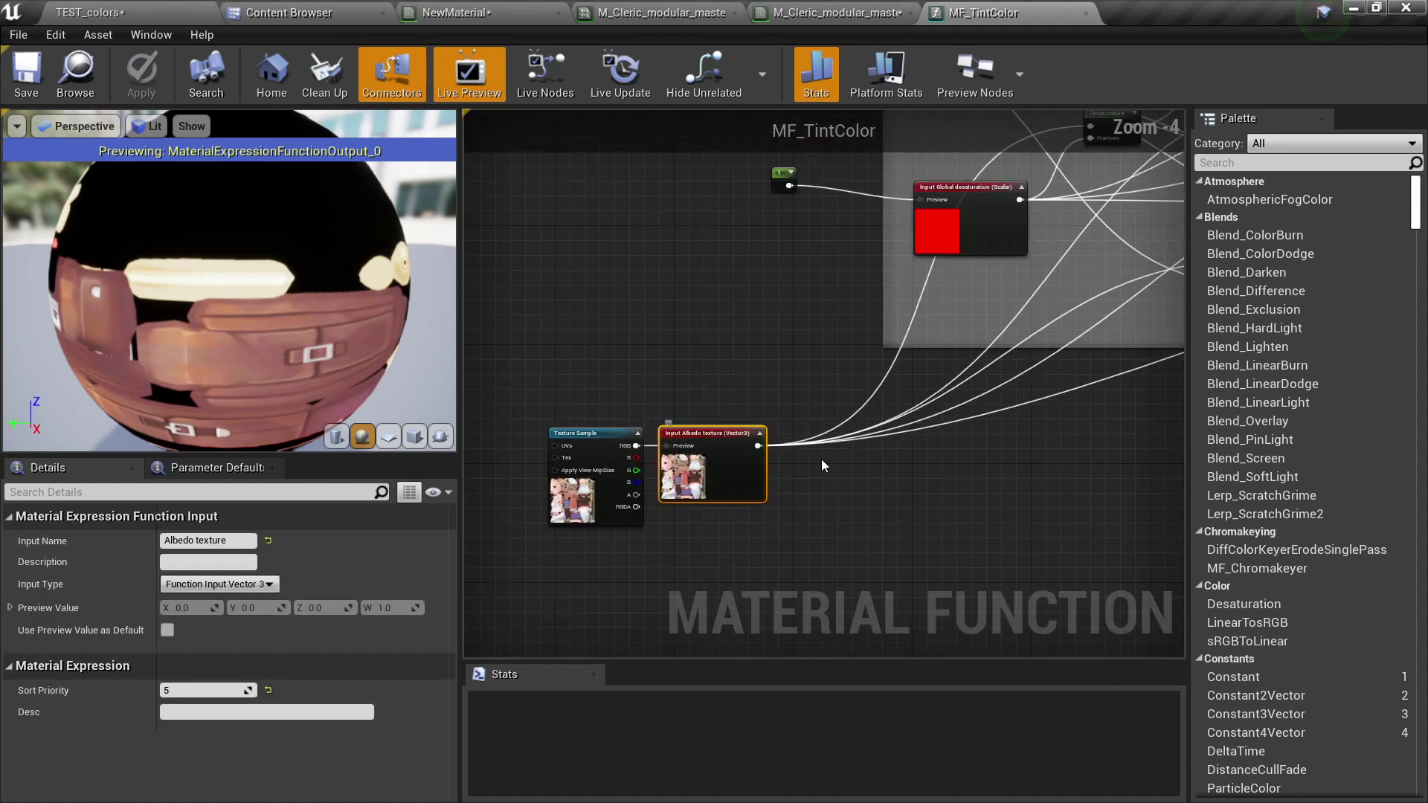
right_drag(841, 466, 488, 561)
scroll(880, 364, up, 4)
right_drag(686, 428, 1026, 312)
scroll(1026, 311, down, 1)
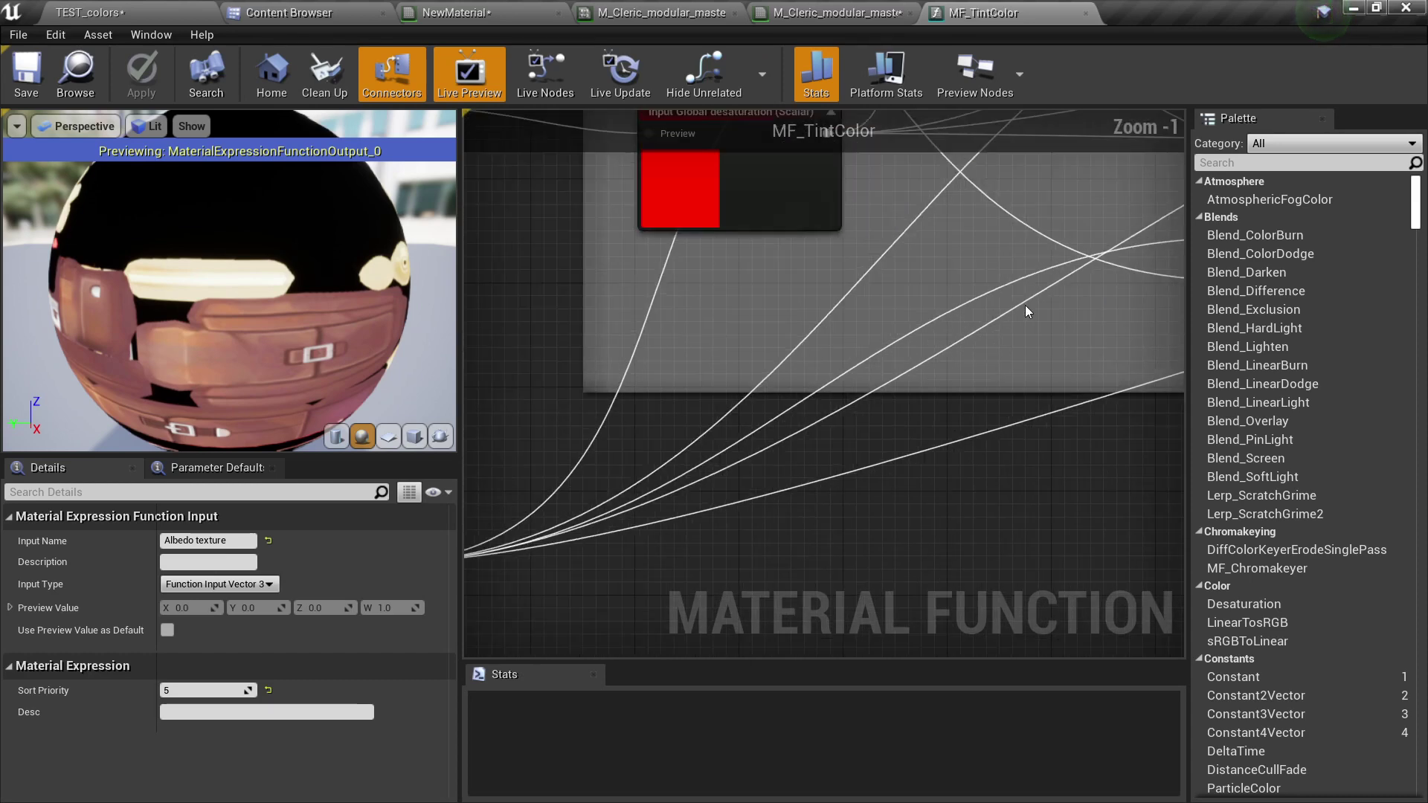
Start previewing the Albedo texture input node and show the preview on a plane
scroll(1026, 305, down, 2)
right_drag(725, 445, 1110, 343)
right_click(862, 377)
click(921, 451)
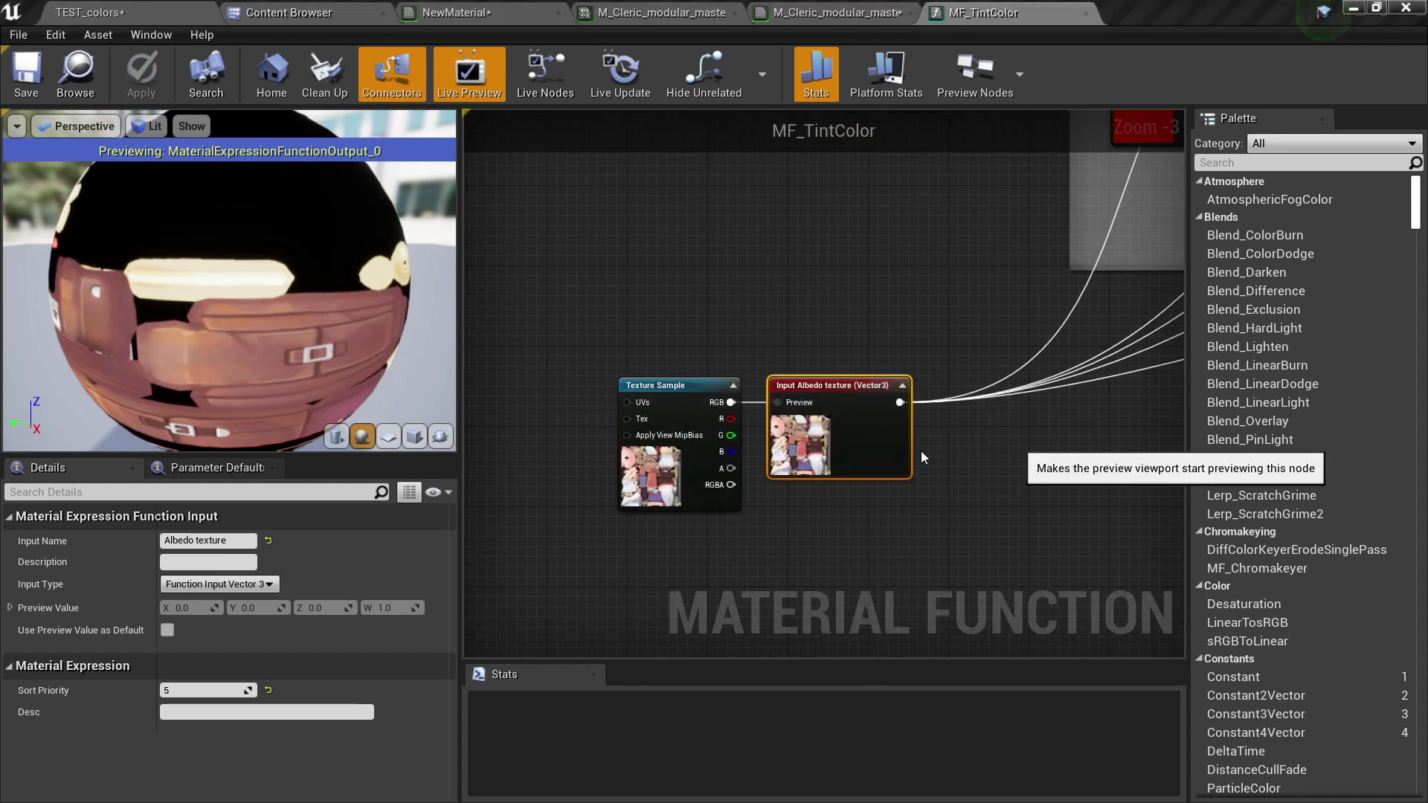
click(385, 444)
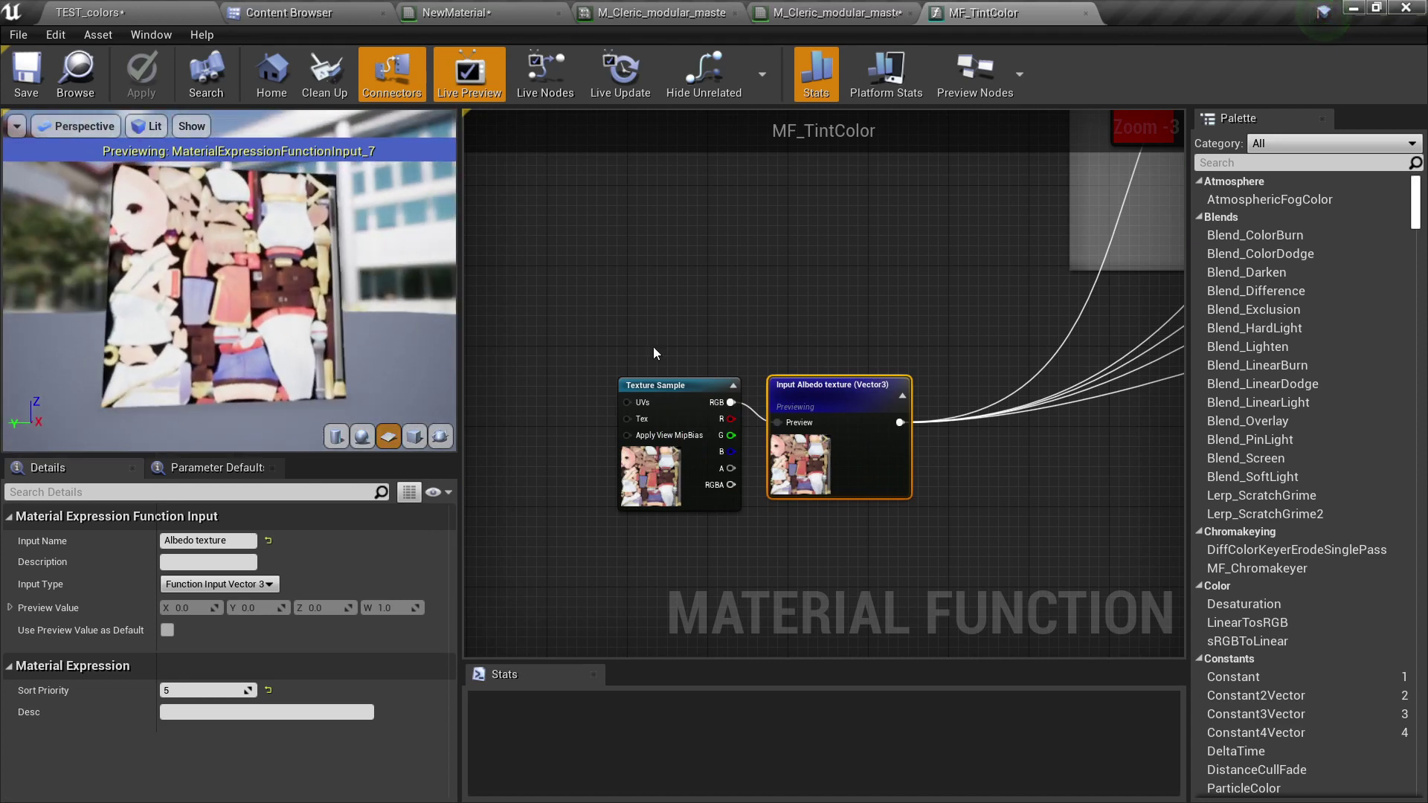
Start previewing the red channel's Lerp node and shift the node slightly within the cloth color variation group
scroll(701, 445, down, 6)
scroll(707, 421, up, 5)
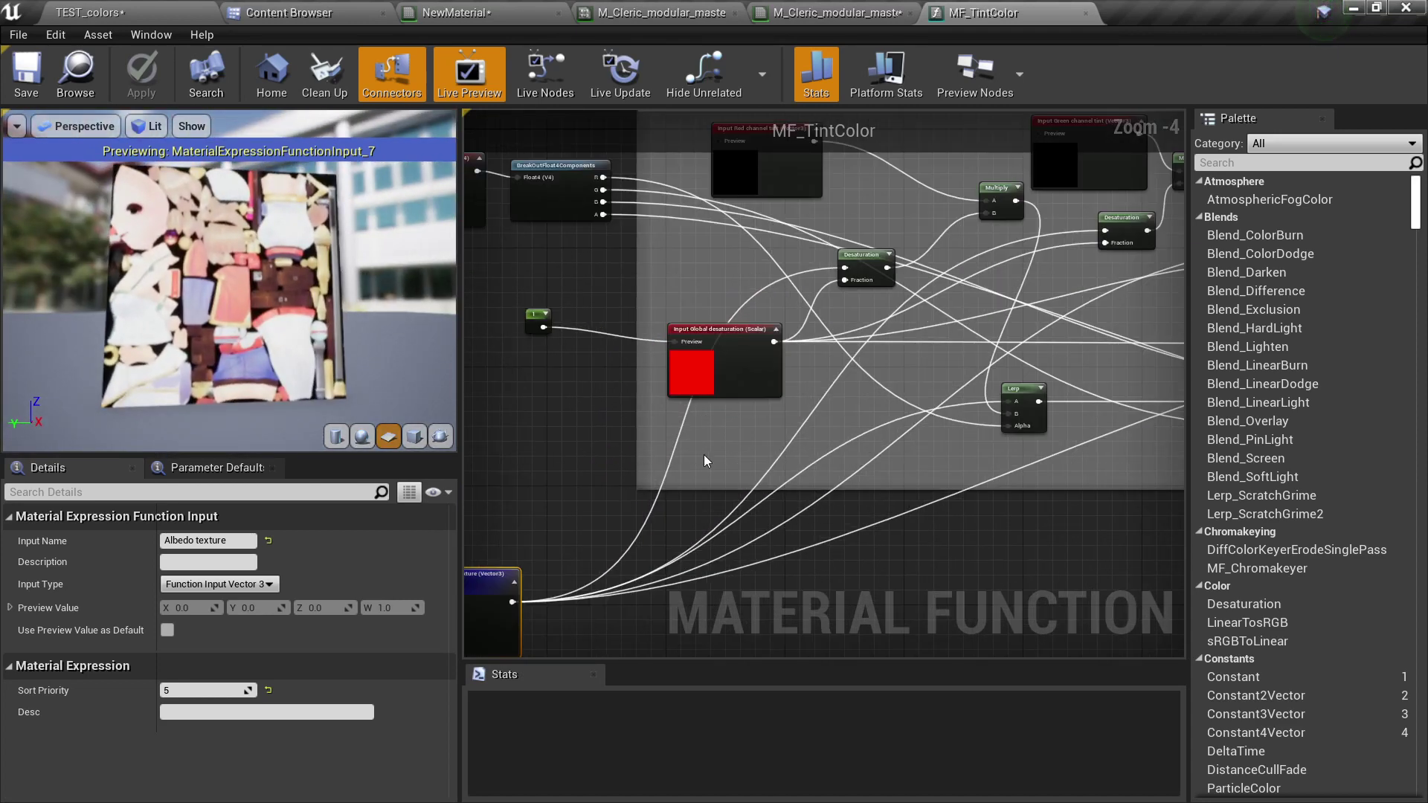
click(1017, 388)
right_drag(1017, 388, 889, 436)
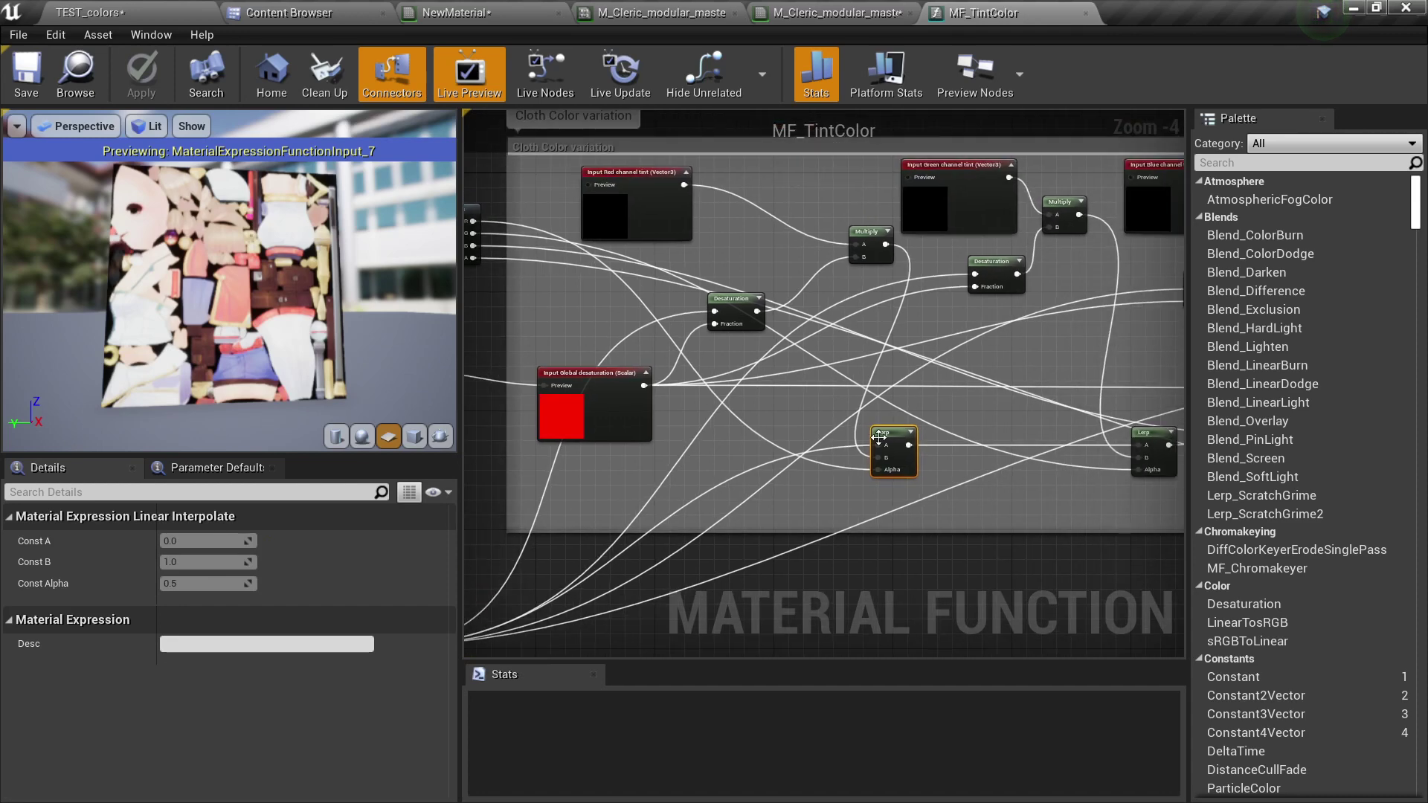
right_click(888, 435)
click(915, 506)
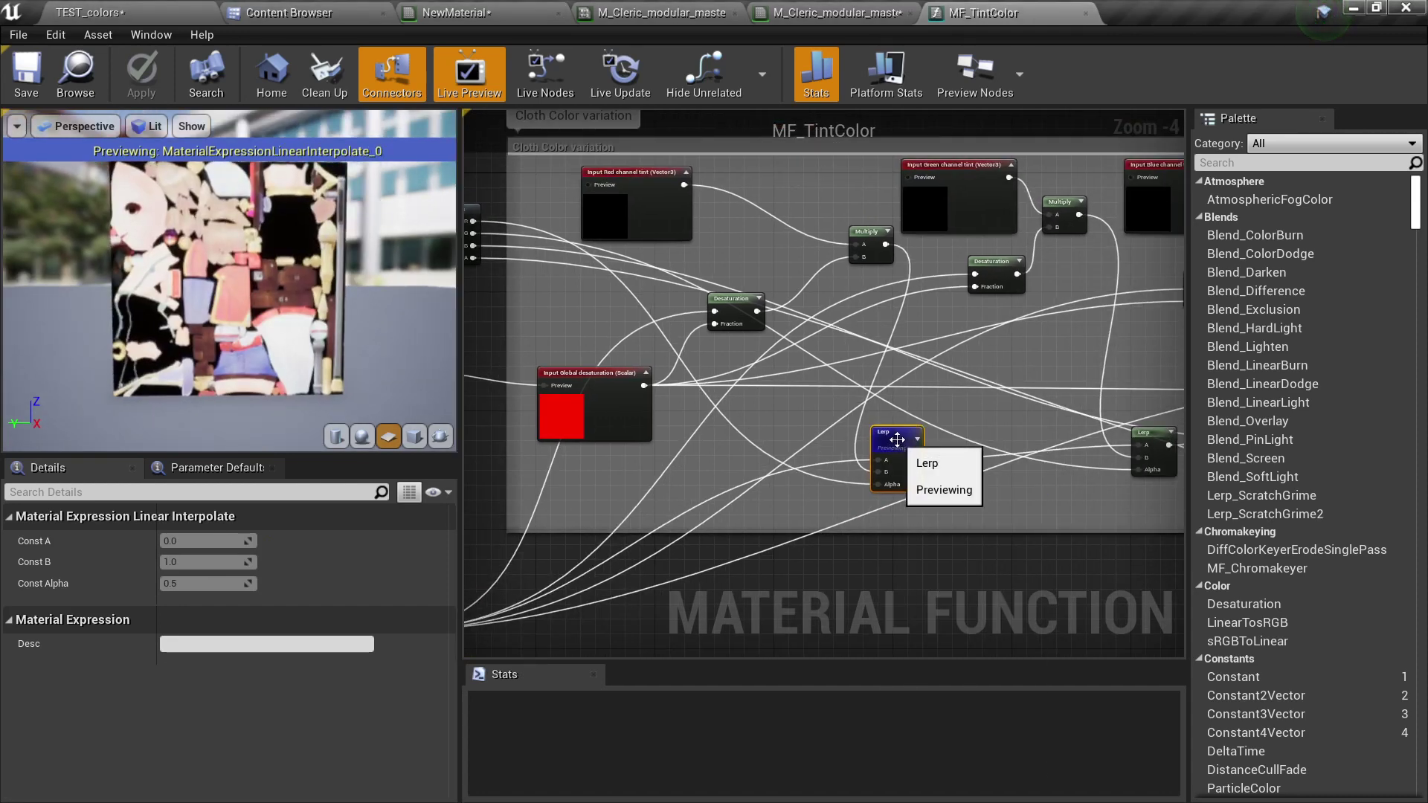
mouse_move(897, 440)
mouse_down()
mouse_move(961, 434)
mouse_move(920, 432)
mouse_up()
Set the X component of the Red channel tint input's preview value to 1
right_drag(768, 408, 900, 491)
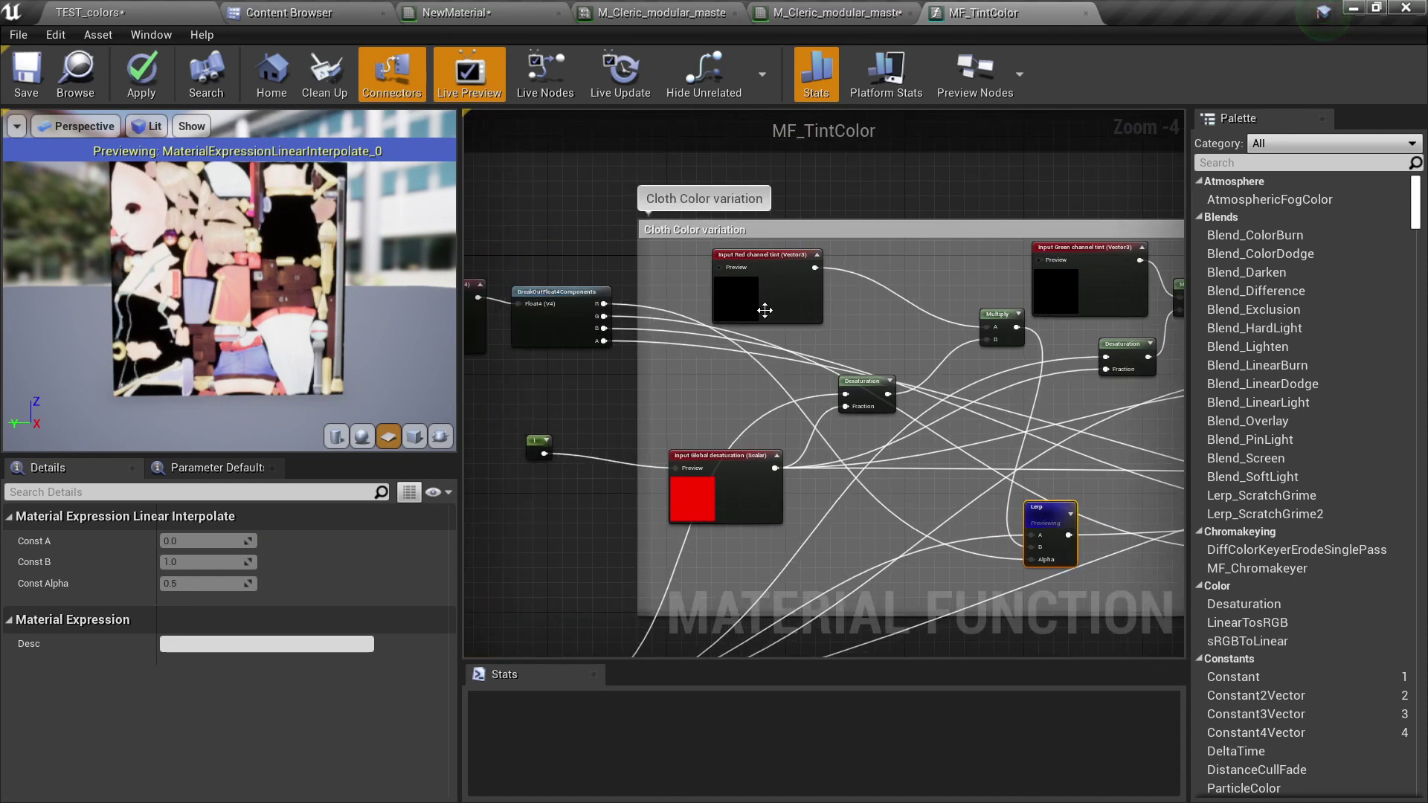
scroll(765, 310, up, 3)
click(763, 308)
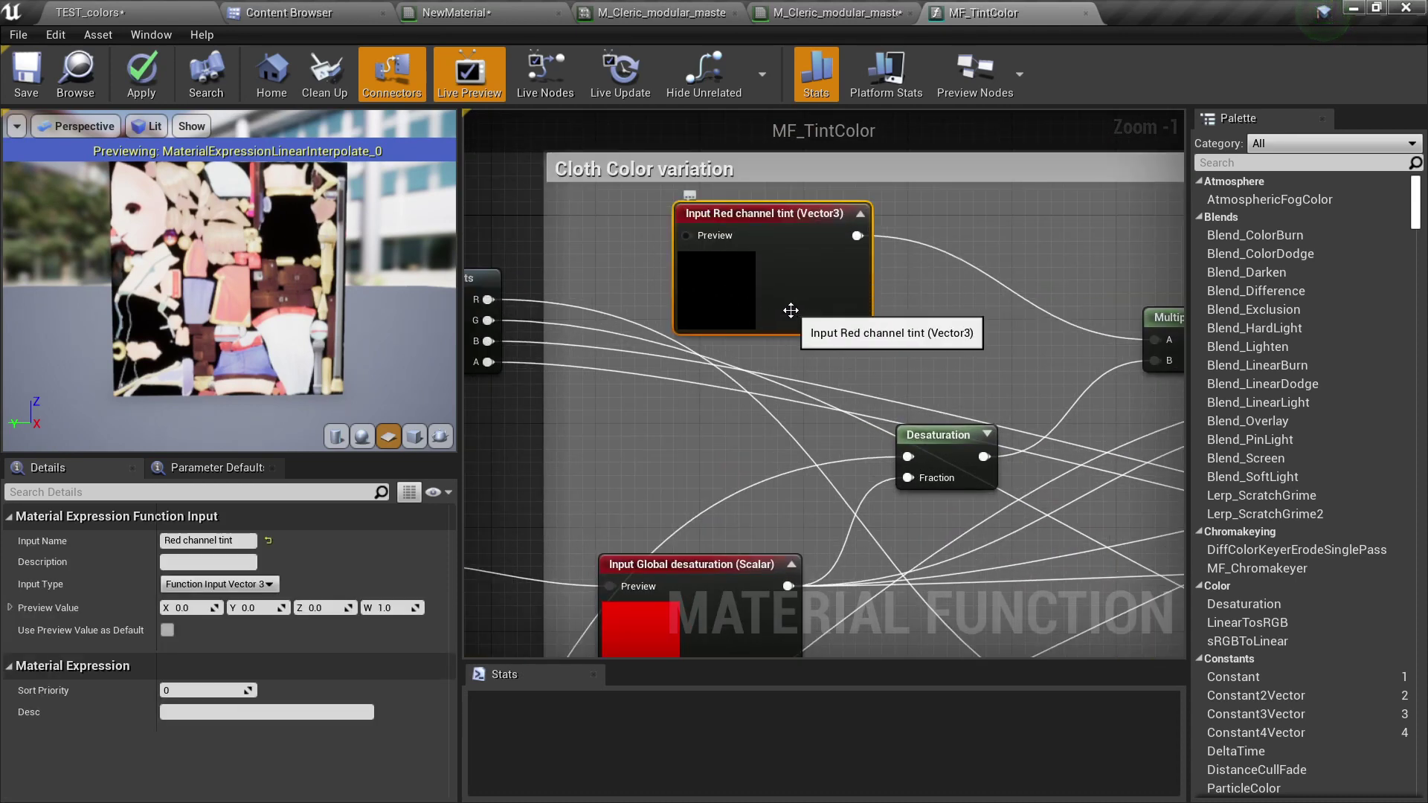
right_drag(754, 247, 610, 279)
scroll(303, 213, down, 5)
scroll(304, 213, up, 10)
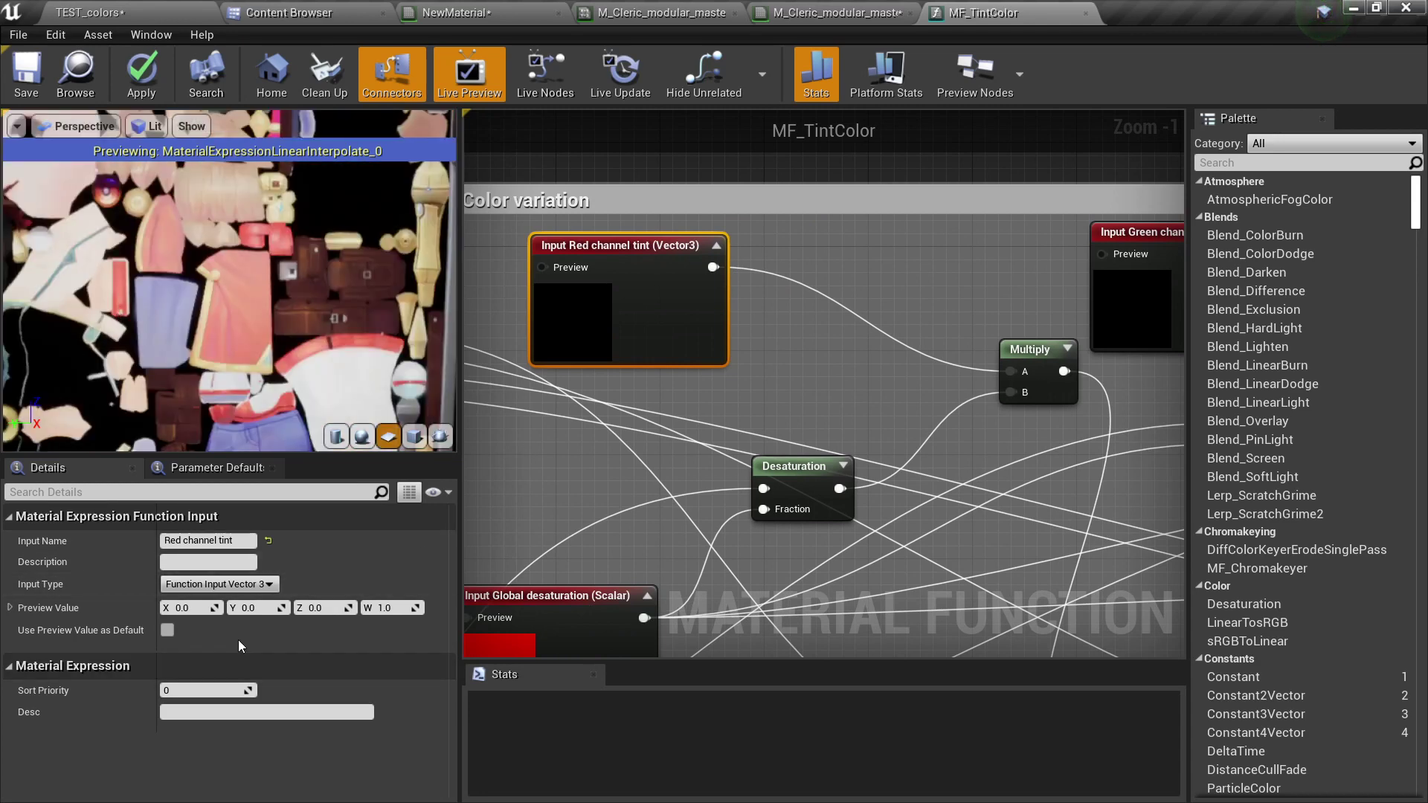
click(191, 608)
text(1)
key(Return)
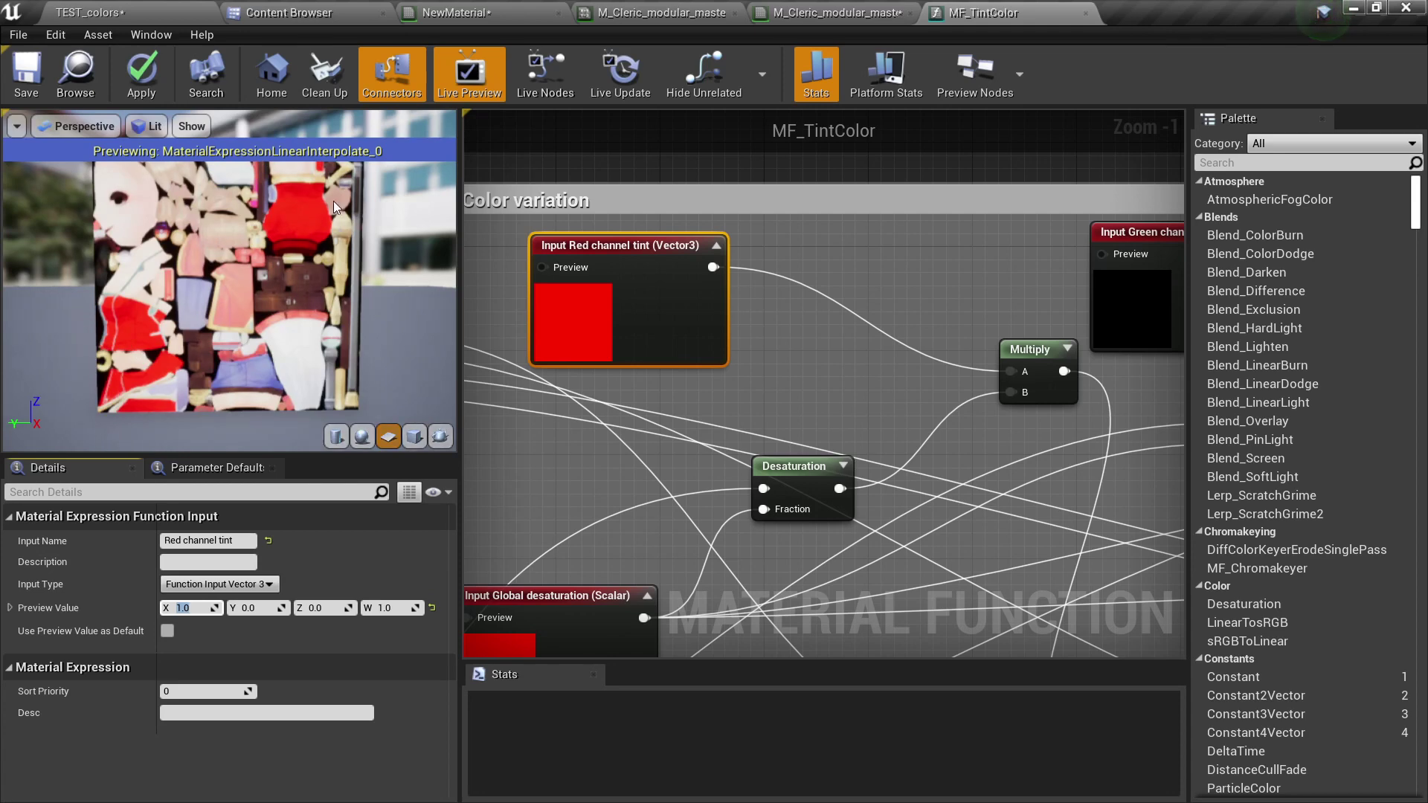
Trace the previewed red channel Lerp's inputs back through Multiply and Desaturation to the Albedo texture input
scroll(803, 368, down, 2)
right_drag(803, 368, 832, 265)
right_drag(972, 437, 851, 341)
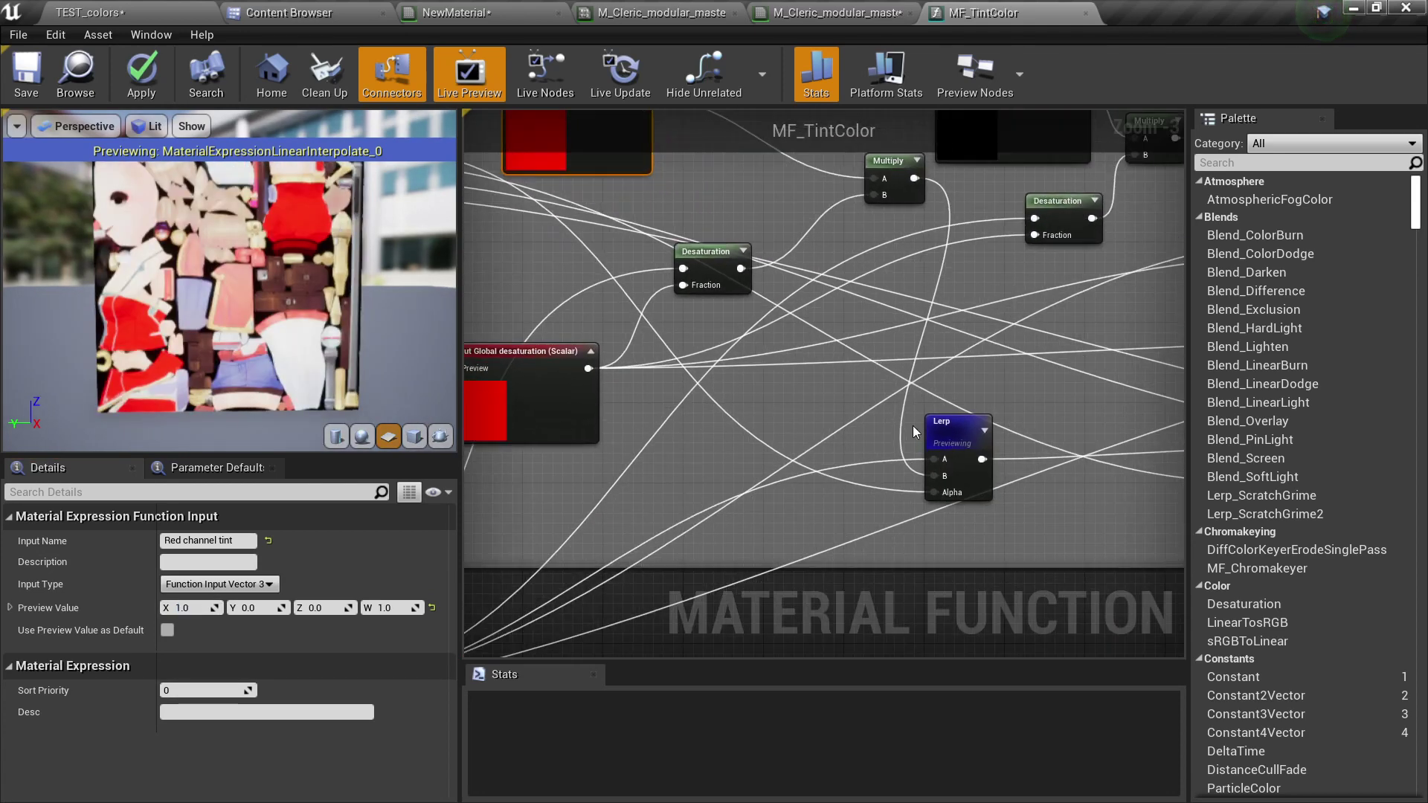
scroll(911, 432, up, 3)
scroll(775, 469, down, 3)
right_drag(684, 291, 719, 153)
scroll(663, 268, up, 2)
scroll(718, 153, down, 2)
right_drag(731, 395, 1110, 319)
scroll(1010, 382, down, 2)
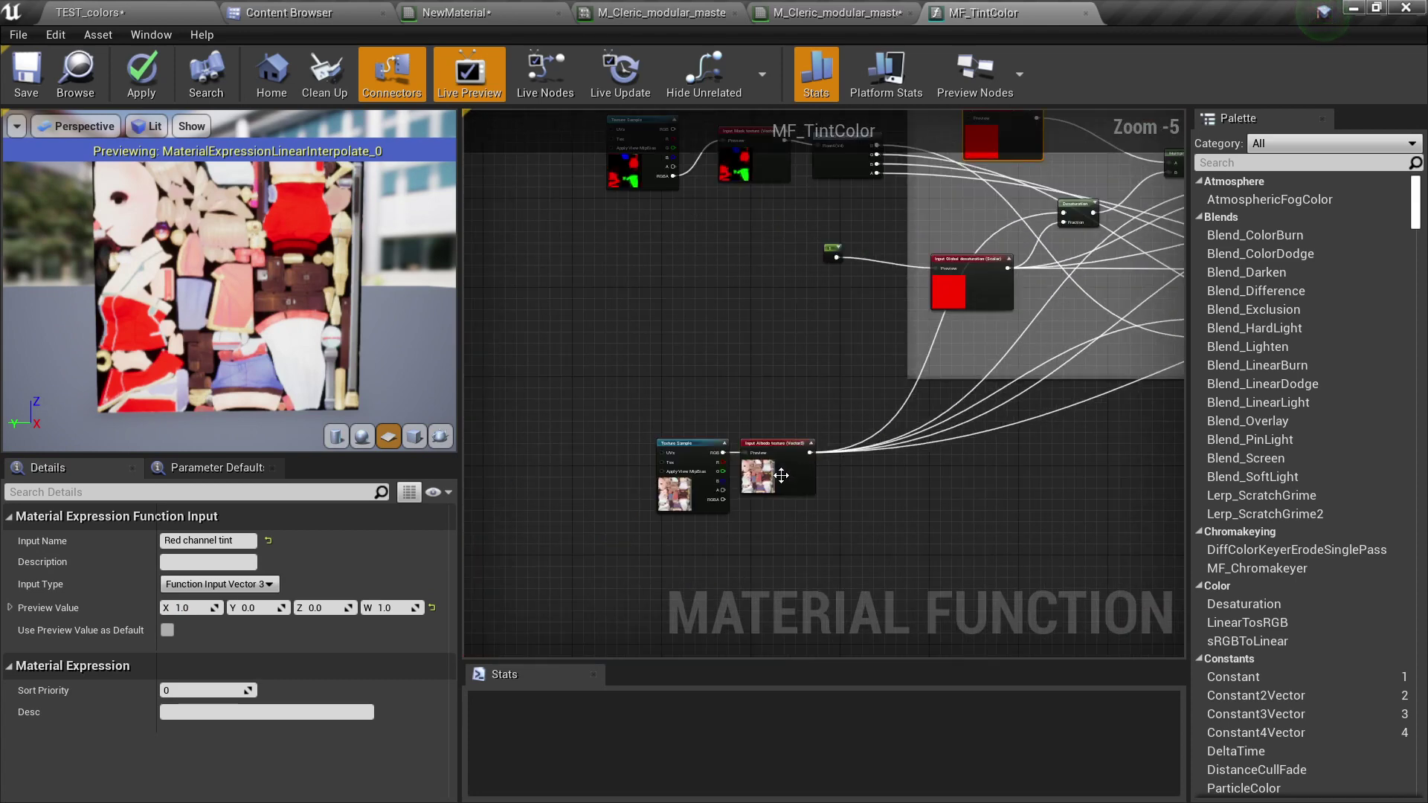
click(775, 468)
right_drag(988, 383, 753, 456)
right_drag(886, 374, 680, 450)
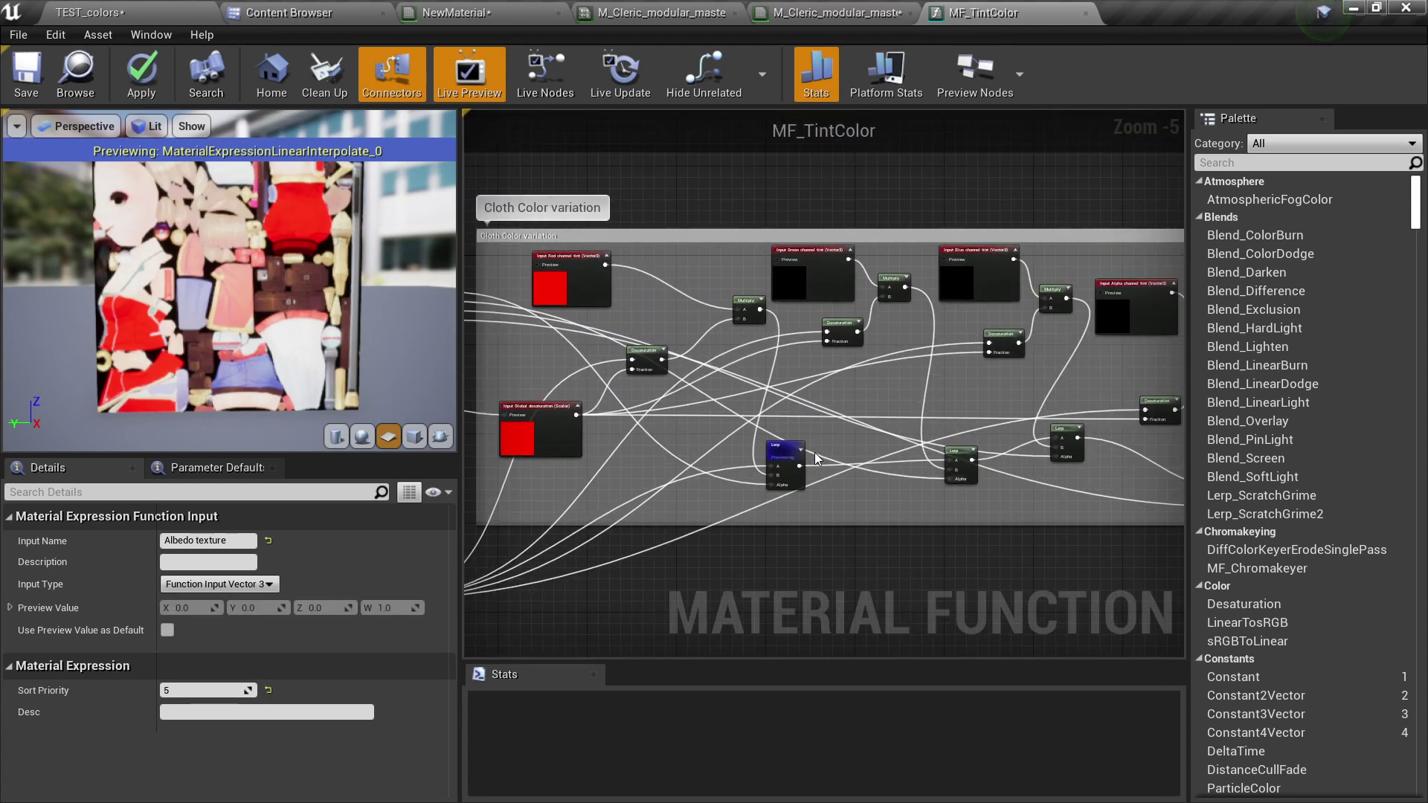
Set the Y component of the Green channel tint input's preview value to 1
scroll(766, 343, up, 2)
right_drag(783, 269, 797, 336)
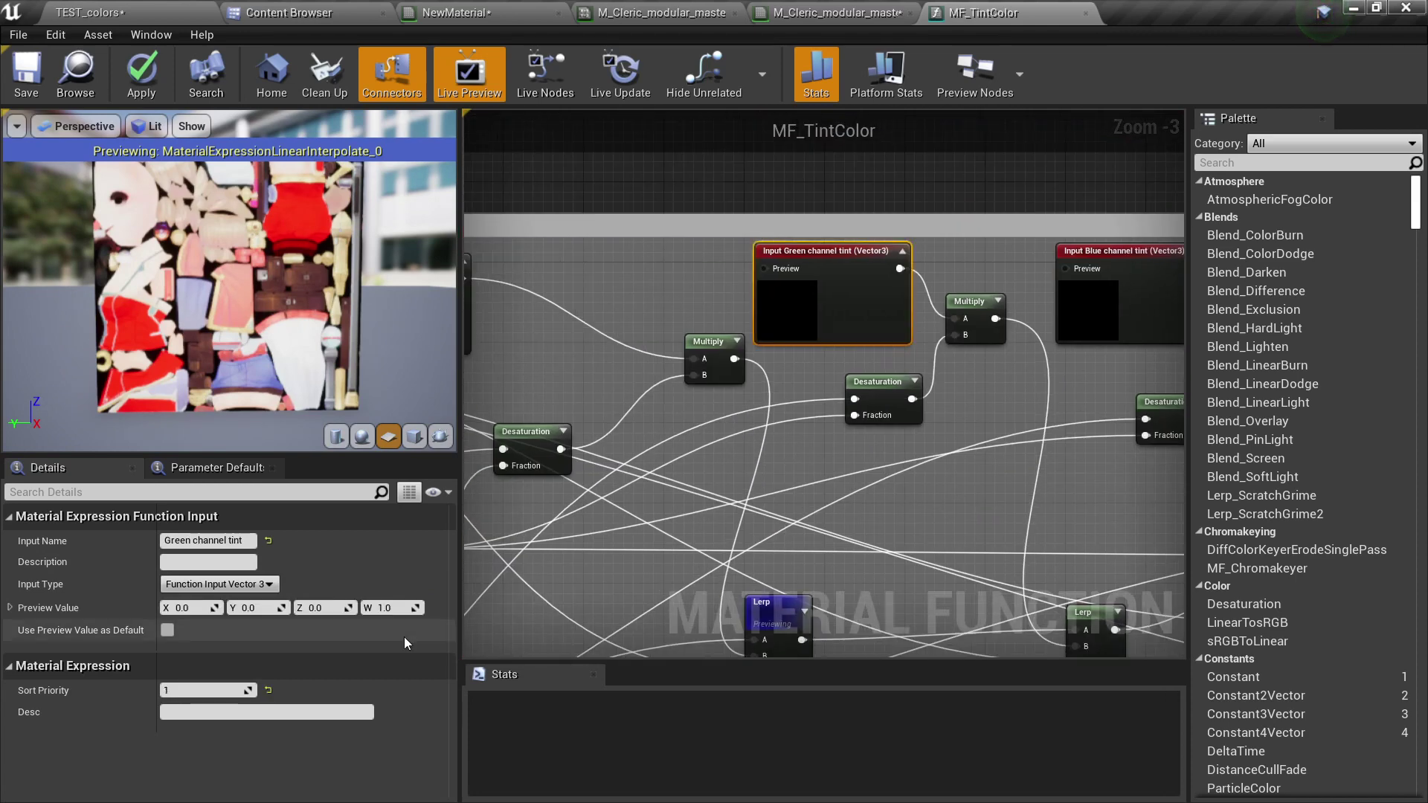
key(Return)
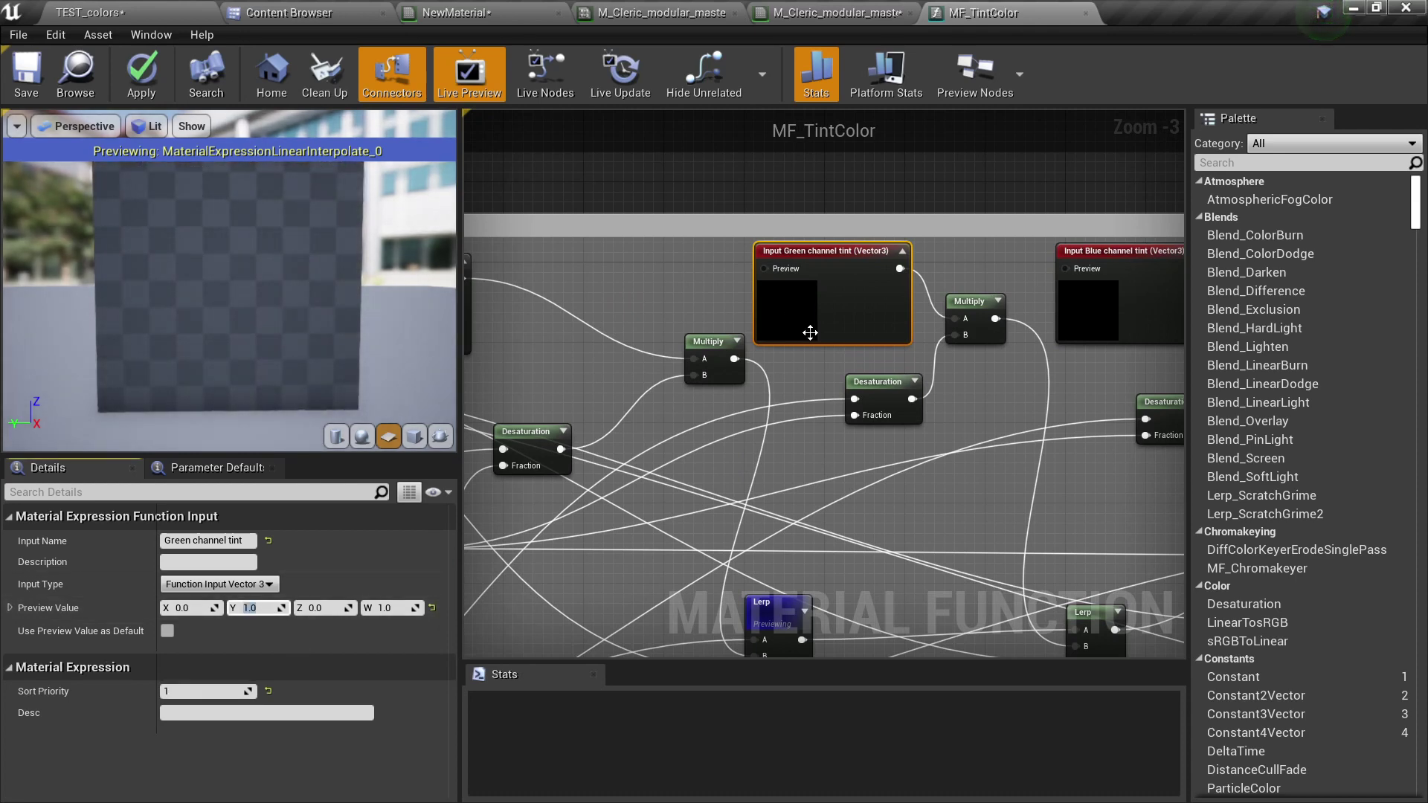
Start previewing the Lerp node that blends in the green channel tint
right_drag(901, 523, 583, 258)
right_drag(658, 345, 832, 413)
right_click(945, 431)
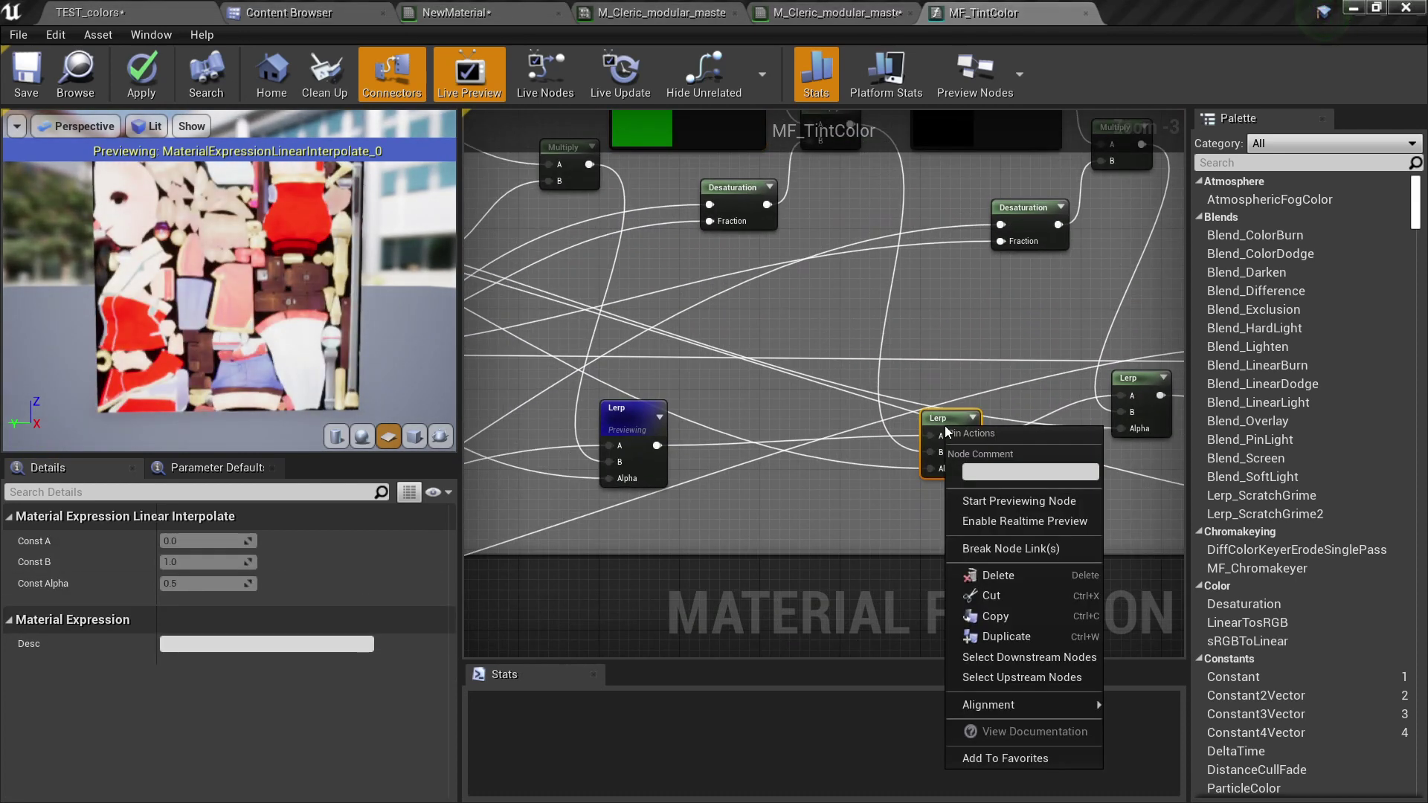
click(997, 500)
scroll(934, 475, up, 3)
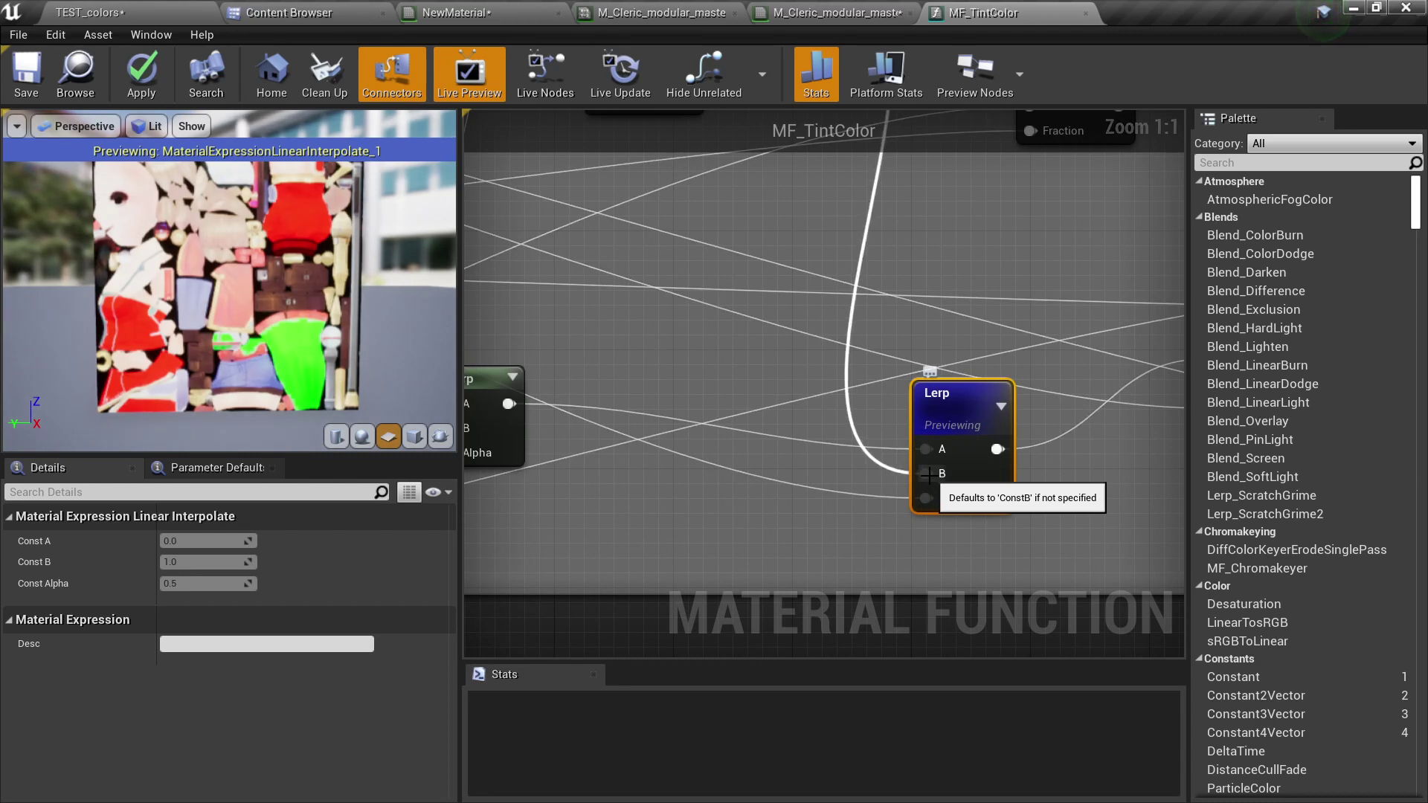
Examine the Green channel tint branch and trace it back to the Albedo texture input and its Texture Sample node
scroll(772, 349, down, 1)
right_drag(772, 349, 798, 646)
click(637, 301)
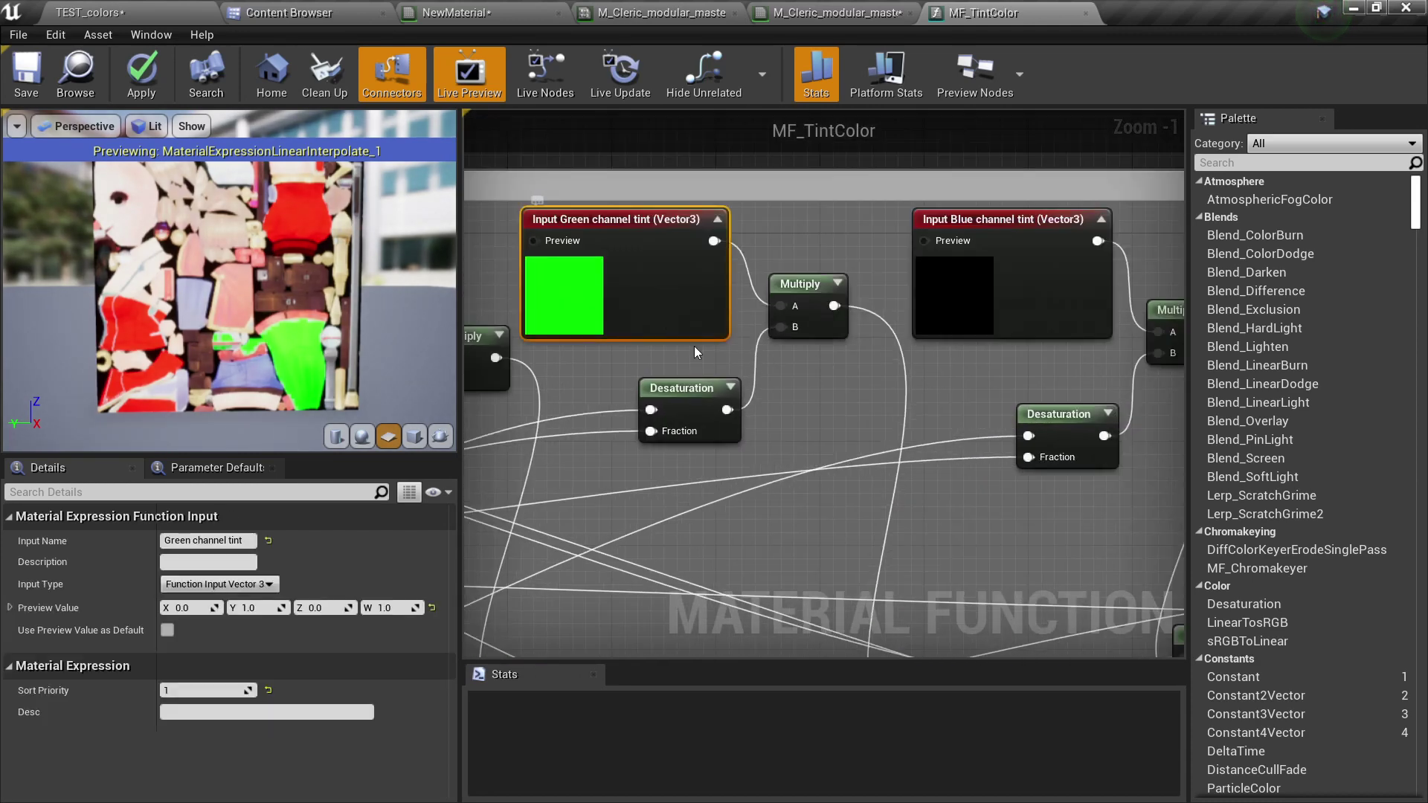
right_drag(578, 375, 757, 359)
scroll(765, 355, down, 2)
click(857, 369)
right_drag(643, 439, 1170, 271)
right_drag(518, 654, 751, 353)
click(677, 413)
click(567, 460)
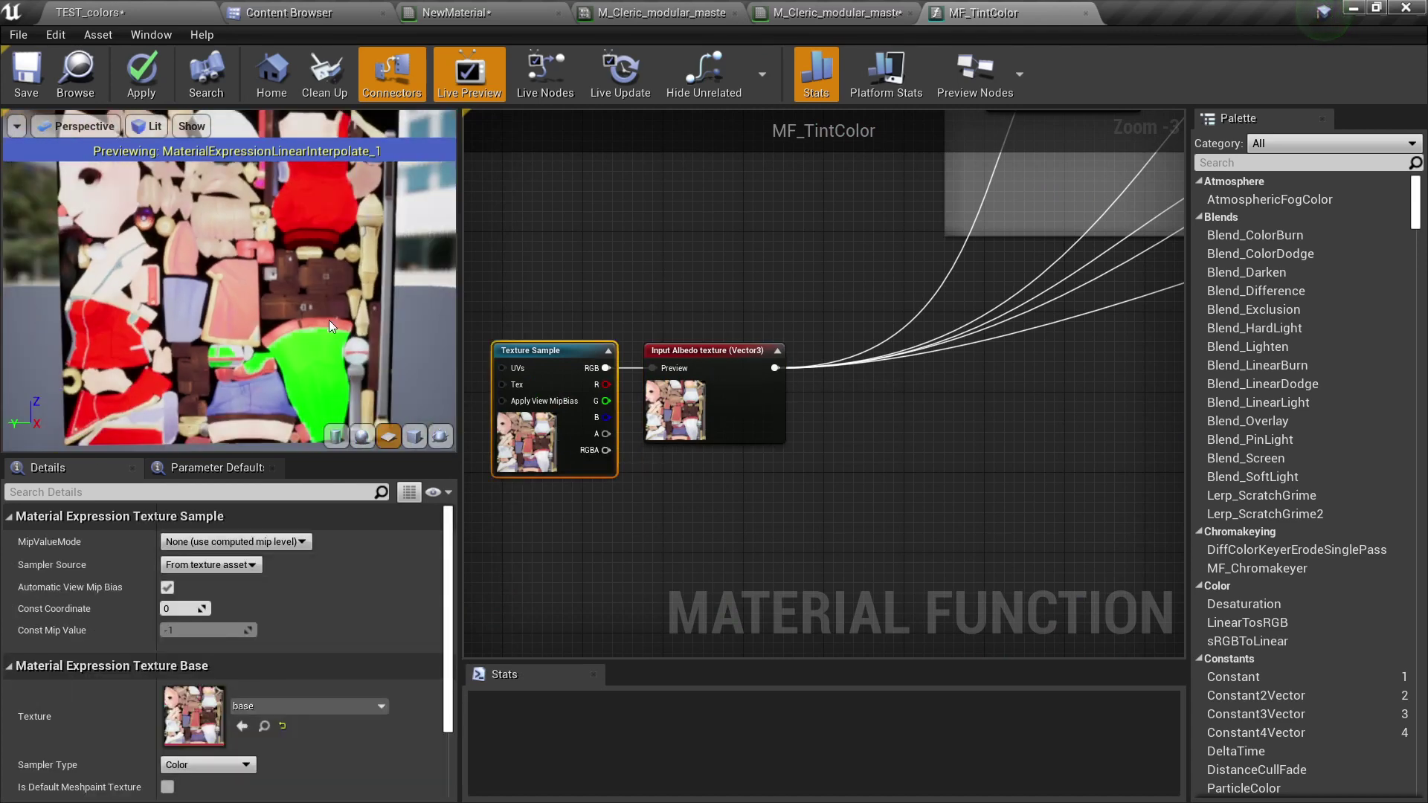
Follow the albedo connection through the green channel's Desaturation and Multiply nodes and select the green channel Lerp
right_drag(836, 283, 607, 426)
scroll(608, 426, down, 2)
right_drag(867, 386, 558, 506)
scroll(690, 312, up, 4)
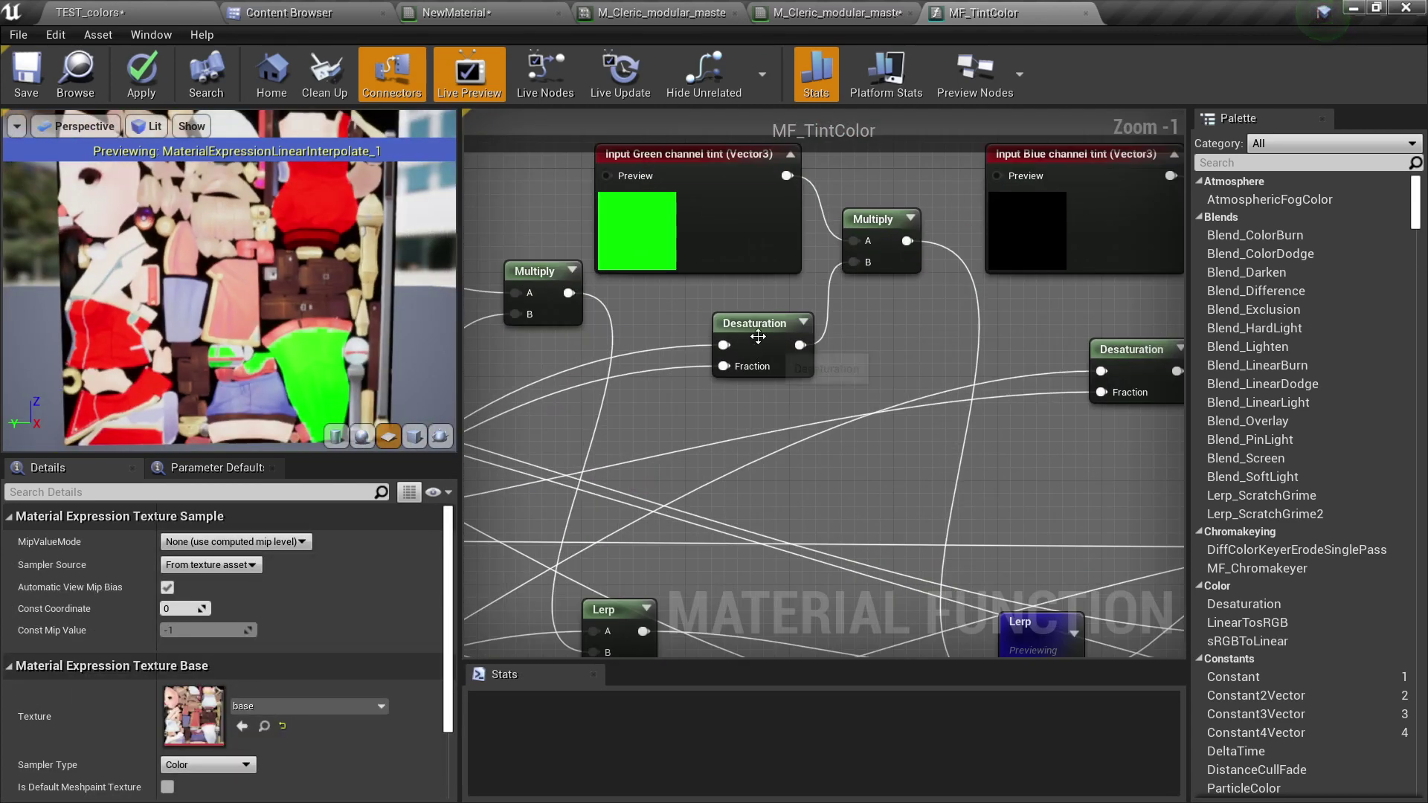
right_drag(918, 373, 772, 178)
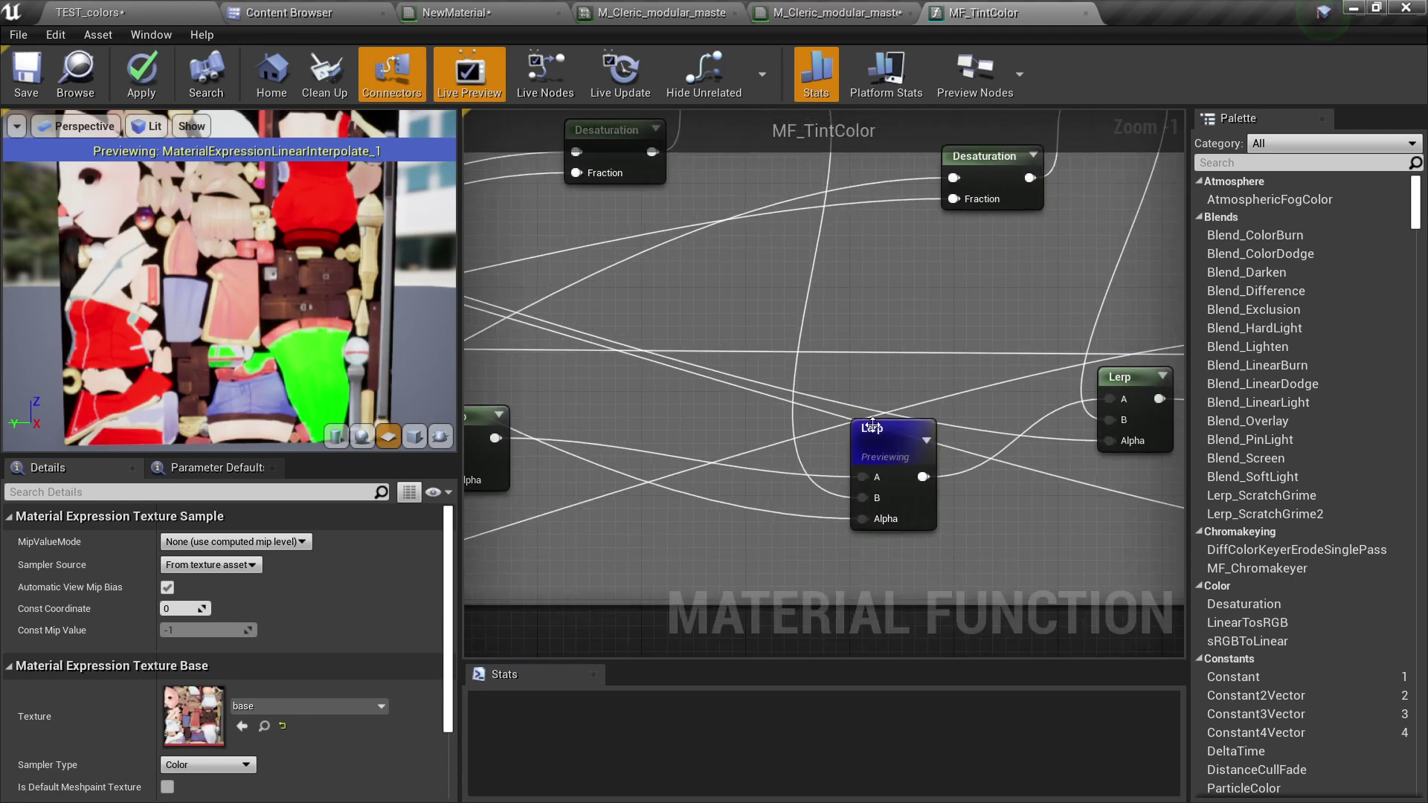
click(870, 438)
Compare the Albedo texture input with the red channel Lerp that feeds the green channel Lerp
scroll(622, 347, down, 1)
right_drag(623, 347, 947, 492)
scroll(1037, 303, down, 4)
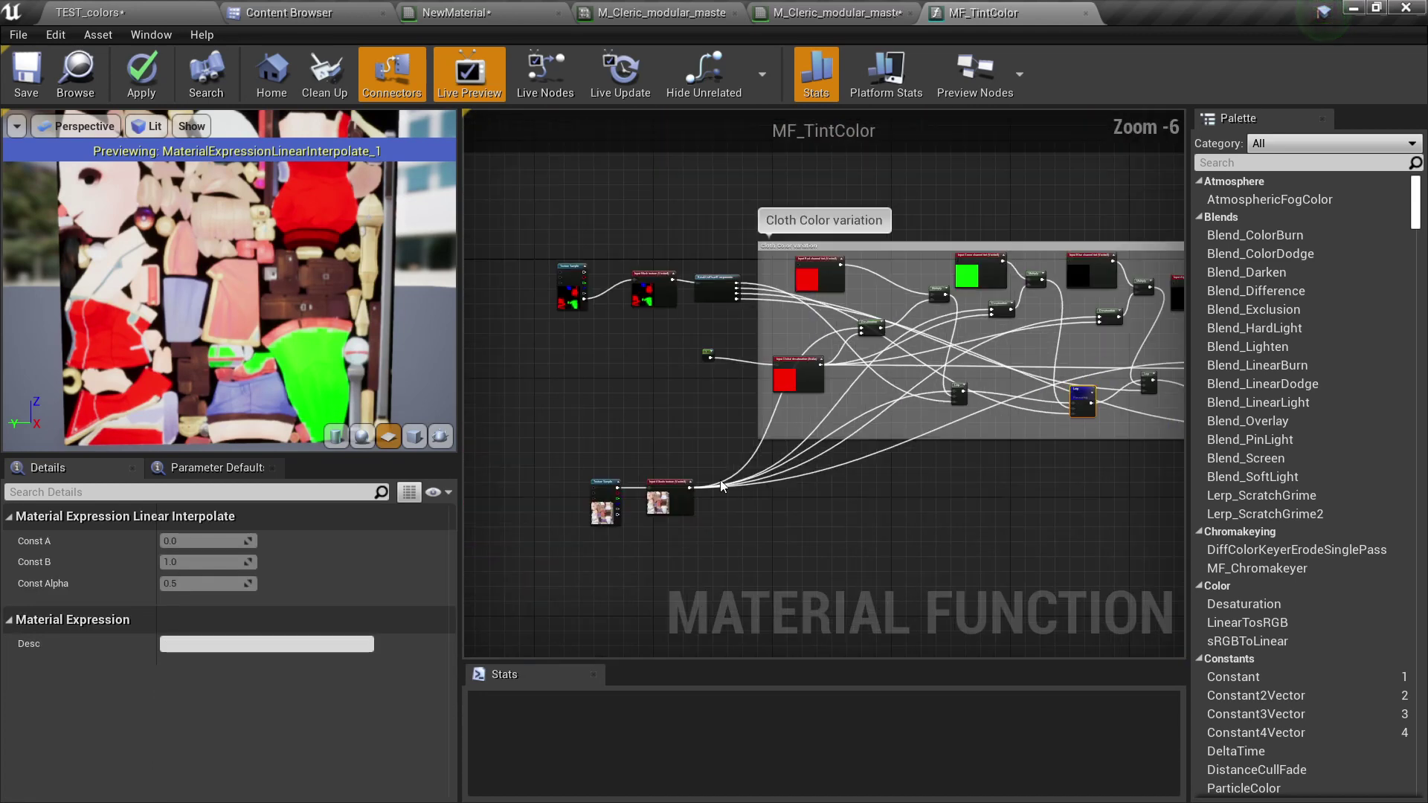
scroll(701, 476, up, 4)
click(654, 506)
scroll(814, 412, down, 2)
right_drag(814, 412, 463, 489)
right_drag(864, 354, 634, 424)
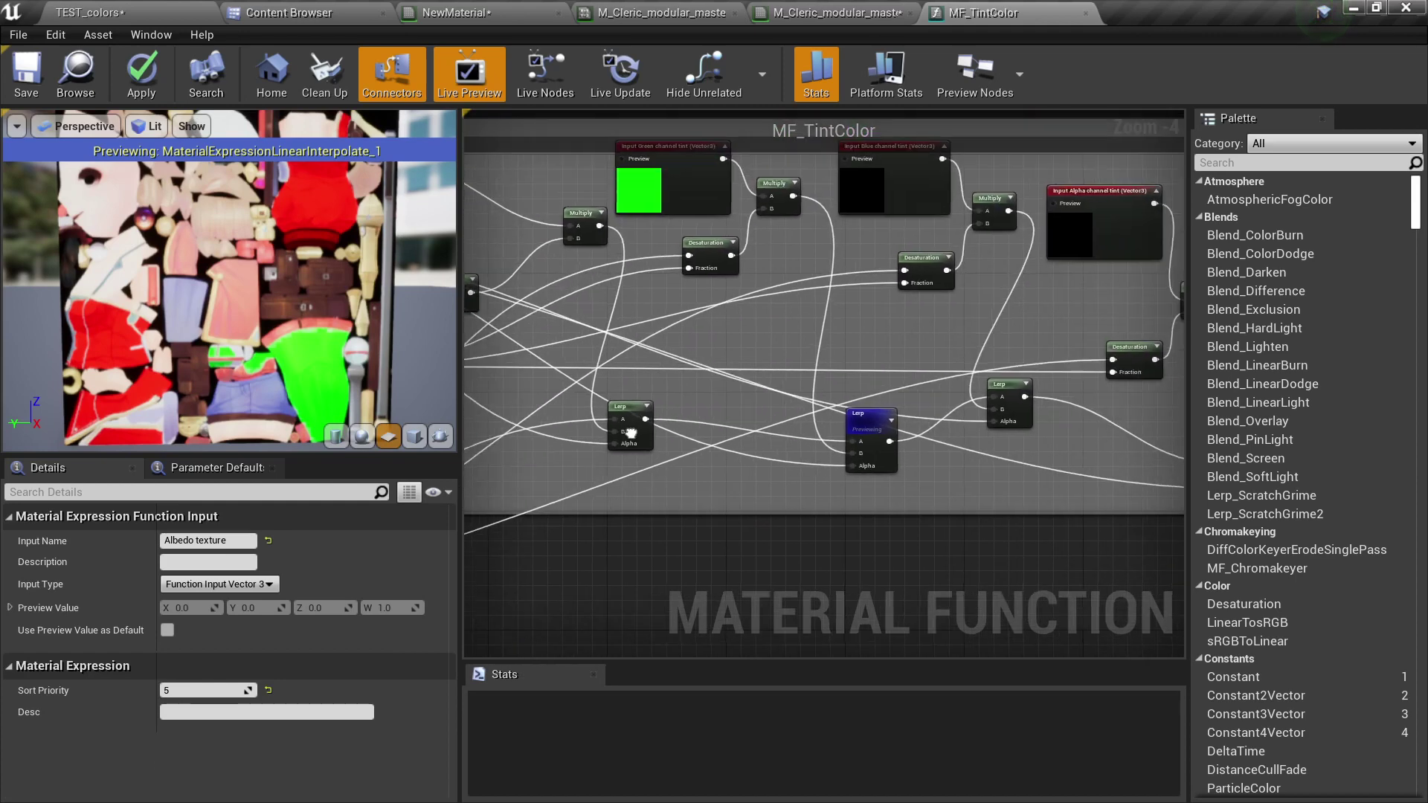
scroll(634, 426, up, 3)
click(614, 411)
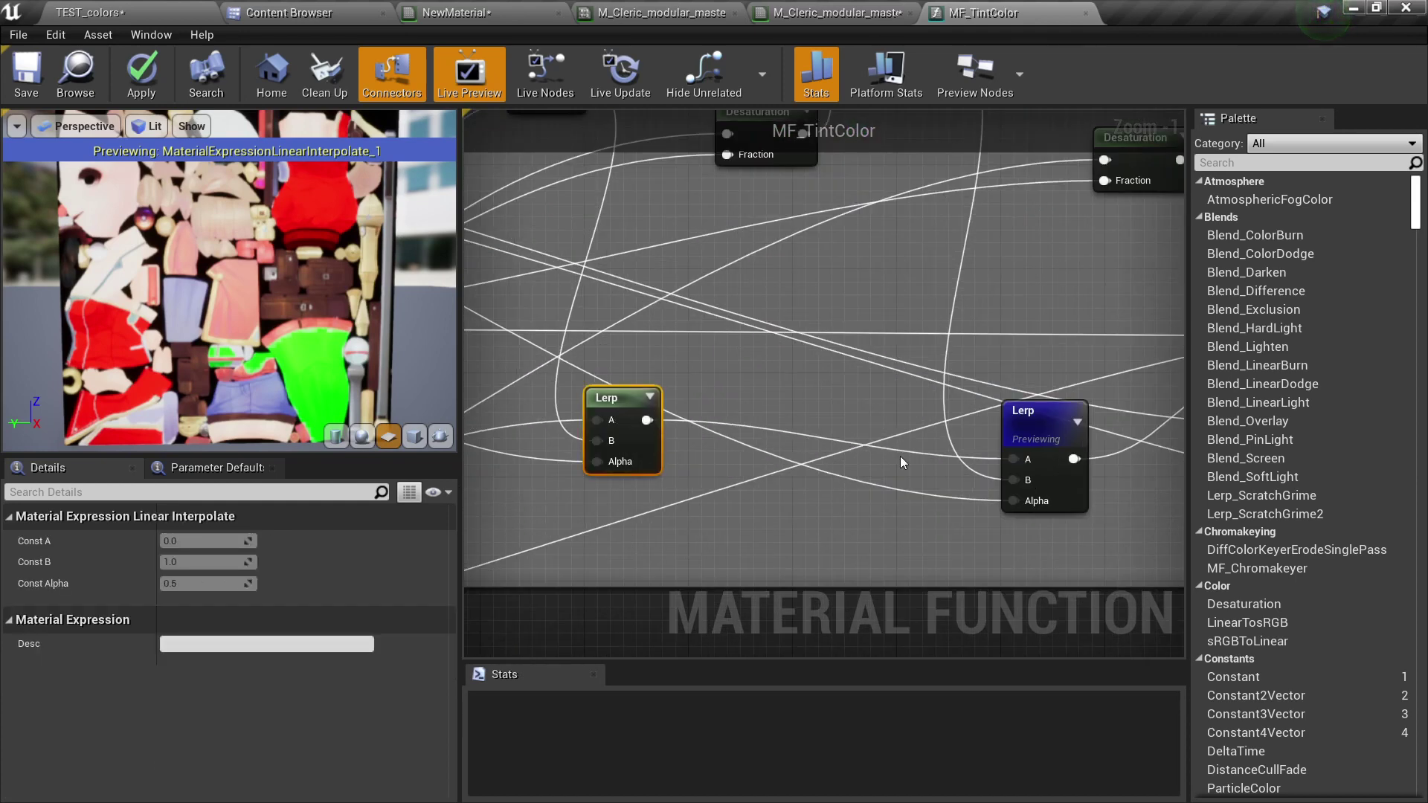
Follow the Lerp chain through the blue and alpha channel tints to the Tinted color output node
right_drag(902, 463, 846, 439)
right_drag(810, 346, 725, 470)
scroll(725, 470, down, 2)
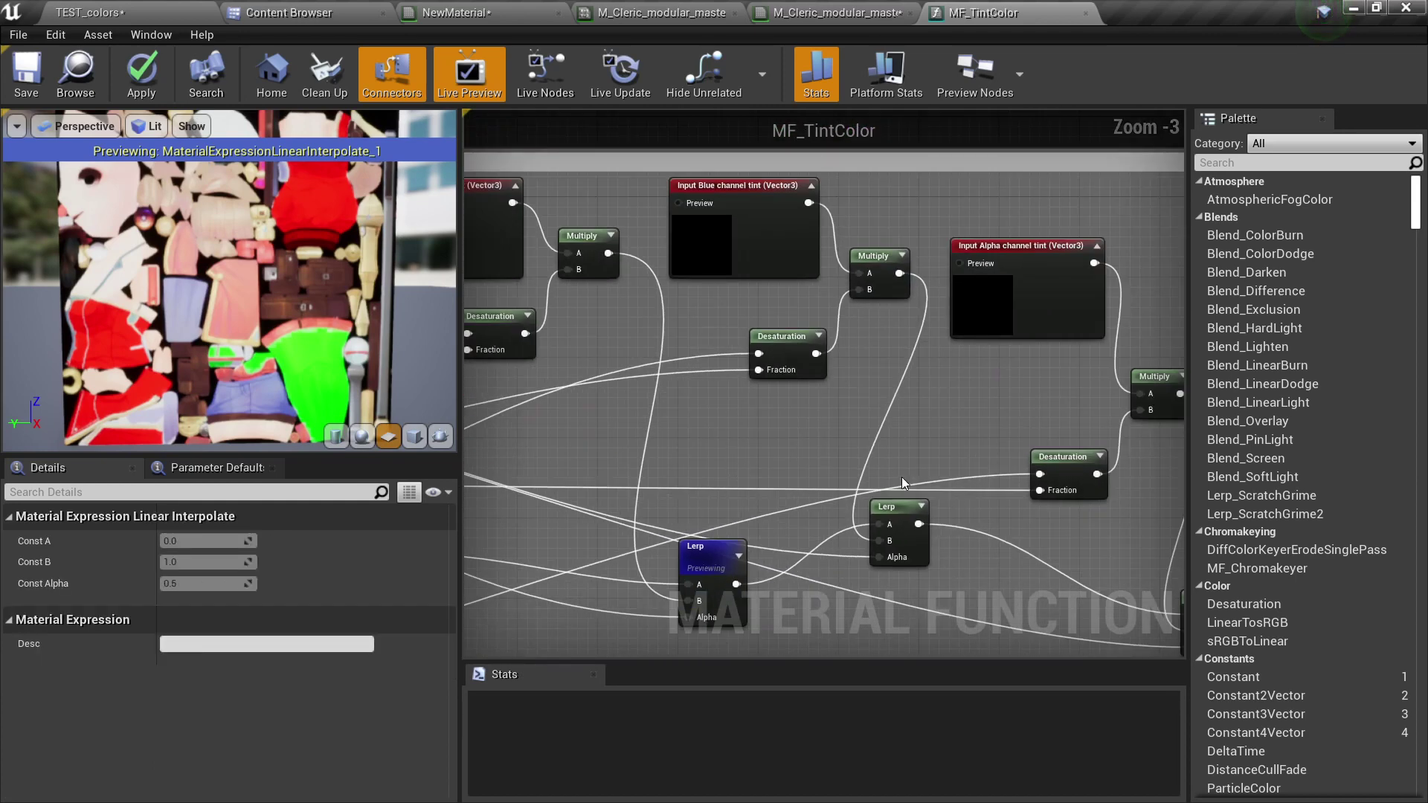
right_drag(902, 482, 733, 520)
right_drag(914, 450, 726, 373)
scroll(781, 341, up, 3)
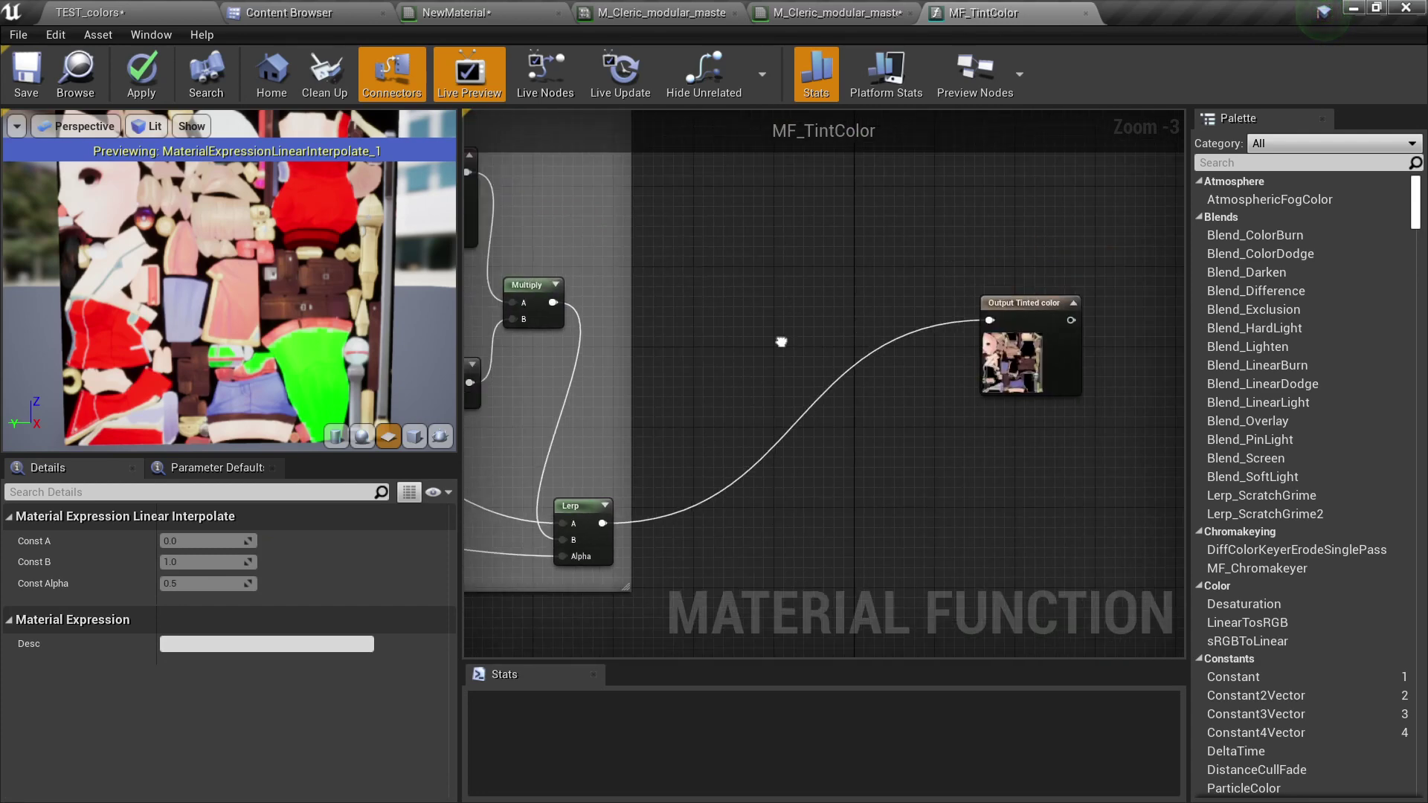
Reset the Green and Red channel tint preview values to 0 and apply the changes to the material function
scroll(1052, 395, down, 1)
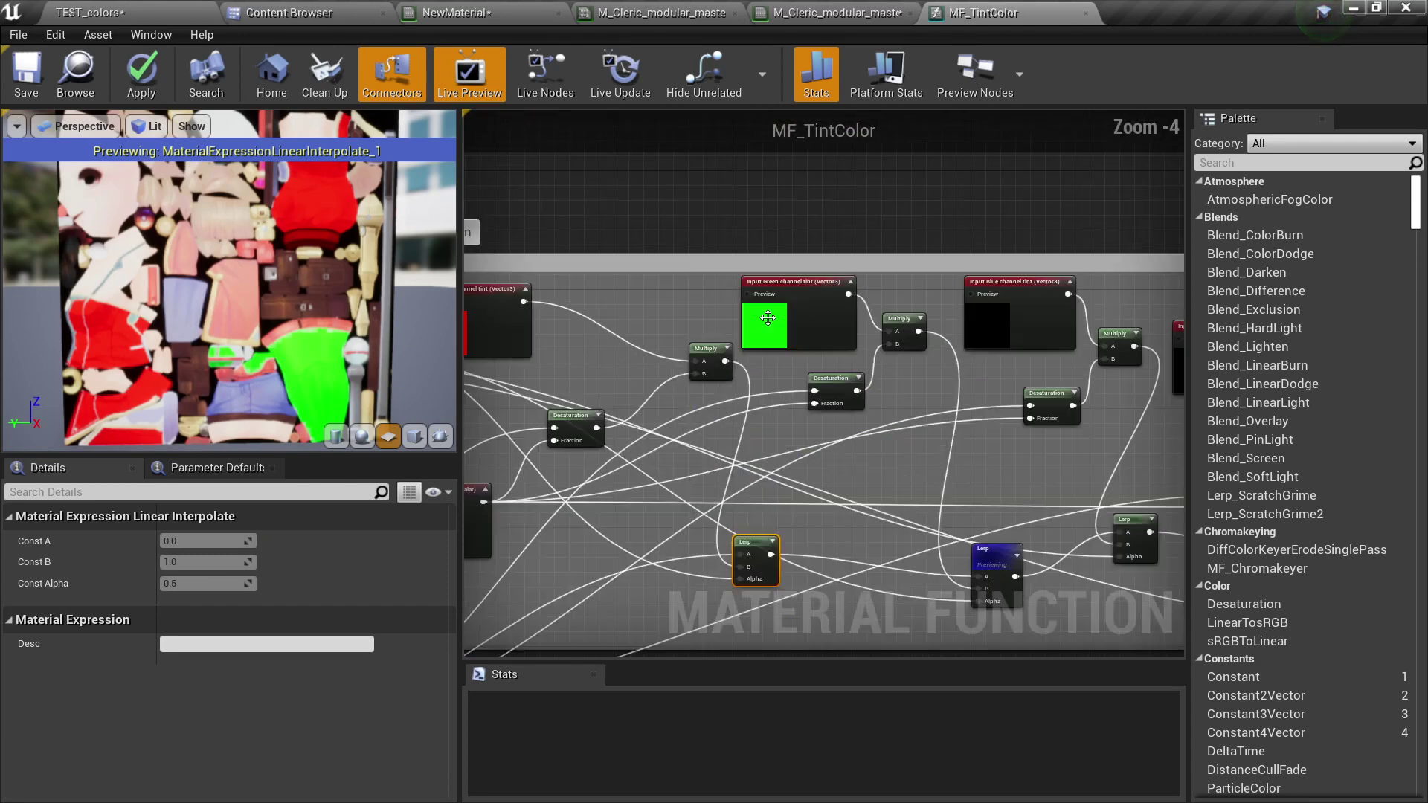
scroll(765, 370, up, 2)
click(765, 370)
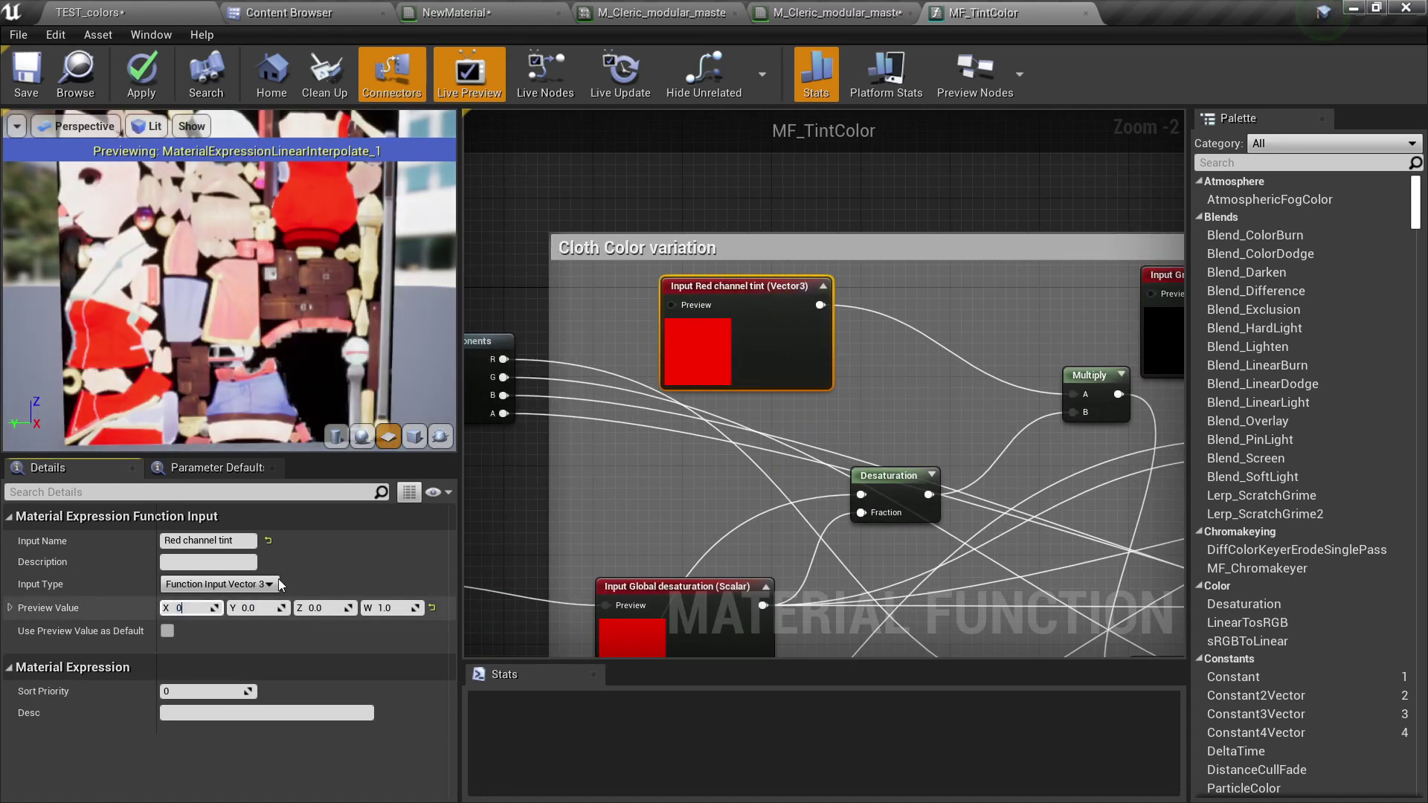
right_drag(893, 417, 537, 270)
scroll(536, 270, down, 2)
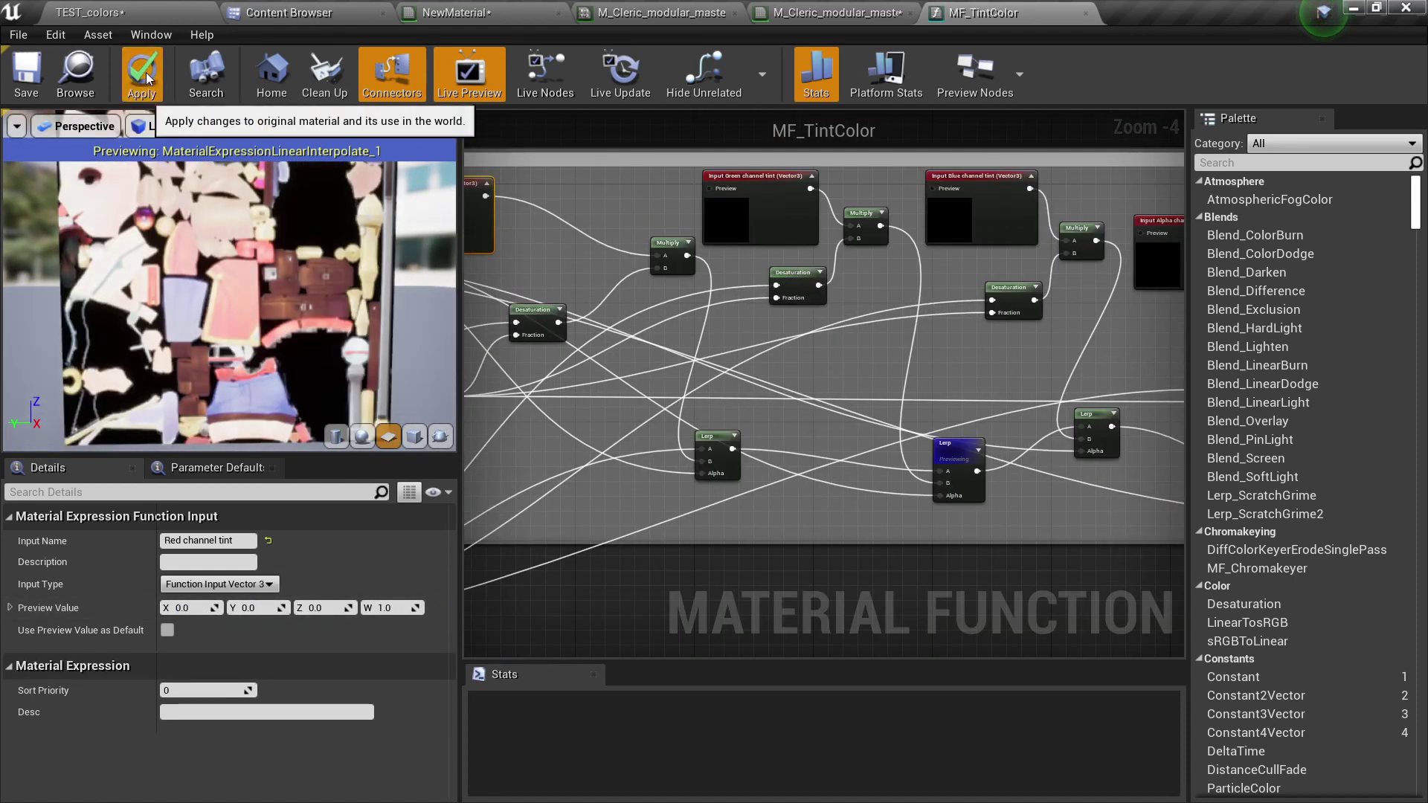
click(143, 77)
Return to the TEST_colors level, frame the Pose2 character and open its material instance
click(128, 9)
key(w)
right_drag(604, 430, 677, 470)
click(677, 470)
key(f)
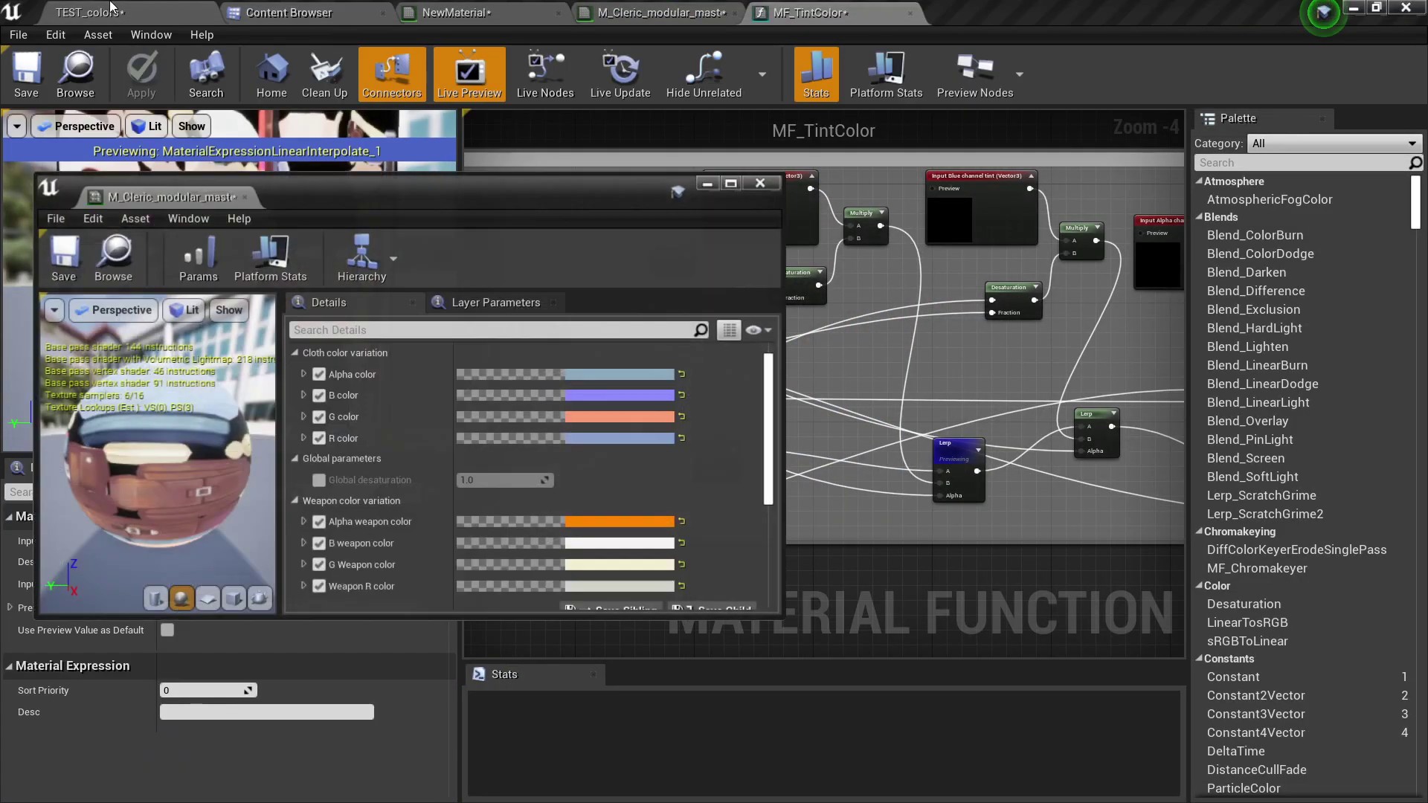
Bring the TEST_colors level back into view and move and narrow the material instance window to uncover the character
click(110, 6)
drag(525, 174, 470, 177)
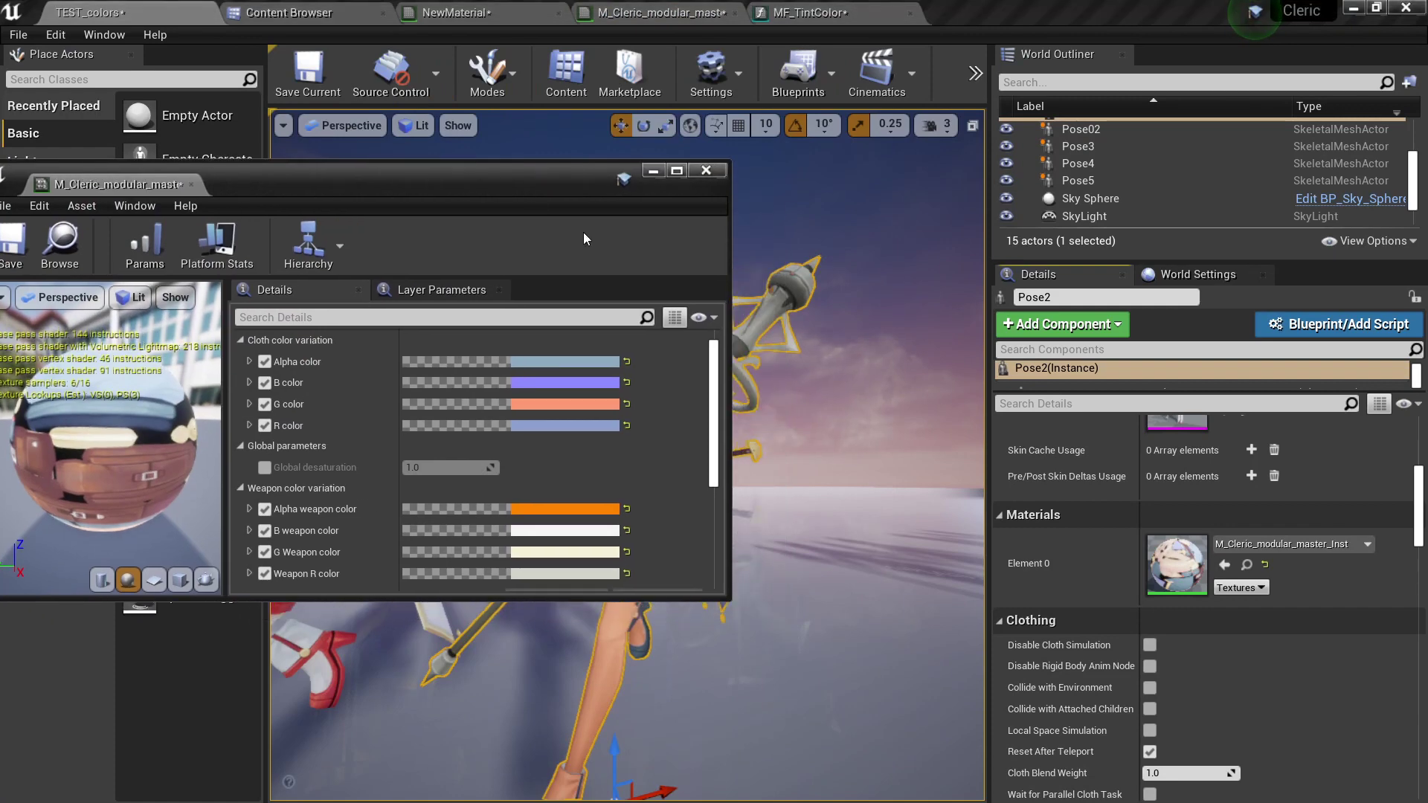
drag(729, 283, 420, 363)
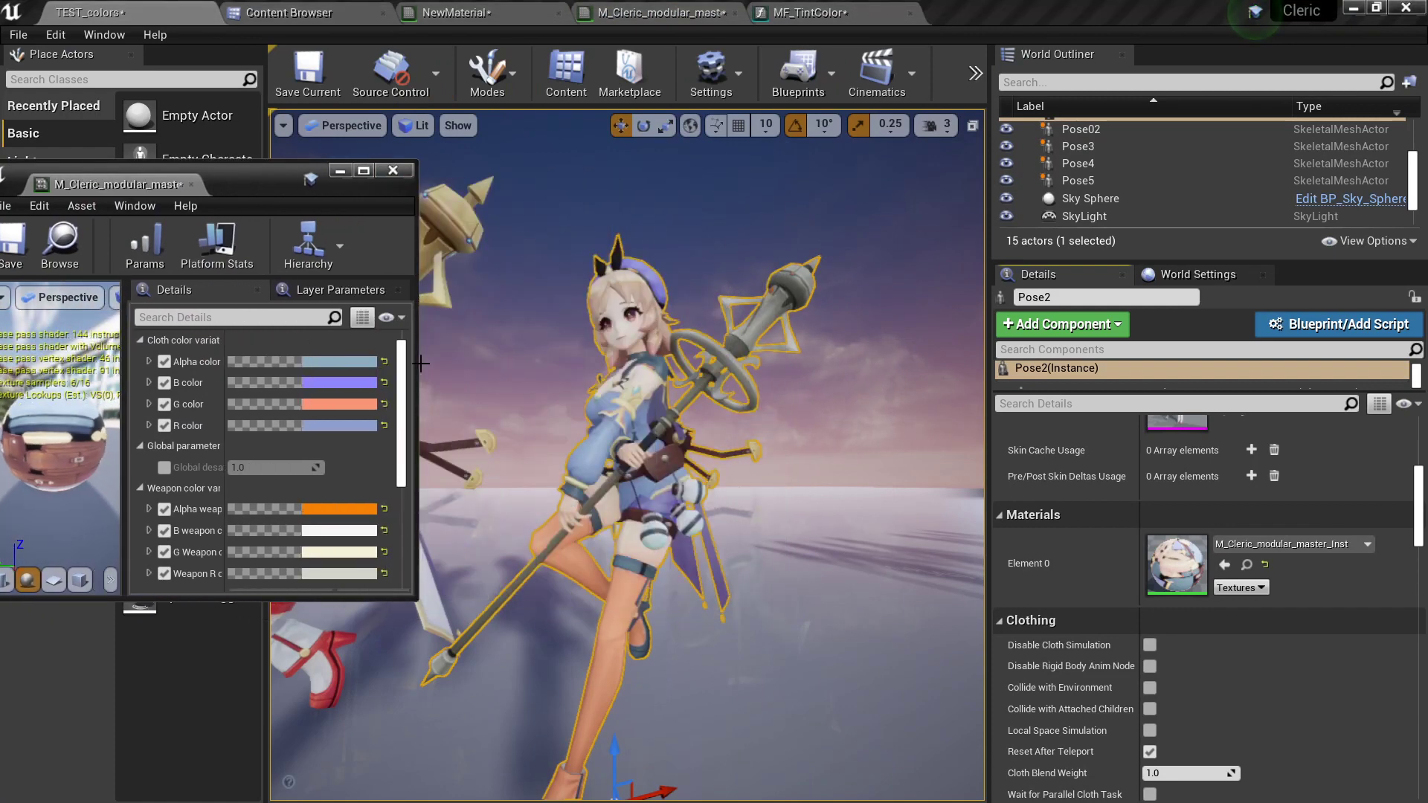
Review the material instance's cloth and weapon color parameters and compare the Pose2 character with the neighbouring one
right_drag(593, 528, 632, 529)
scroll(244, 447, down, 4)
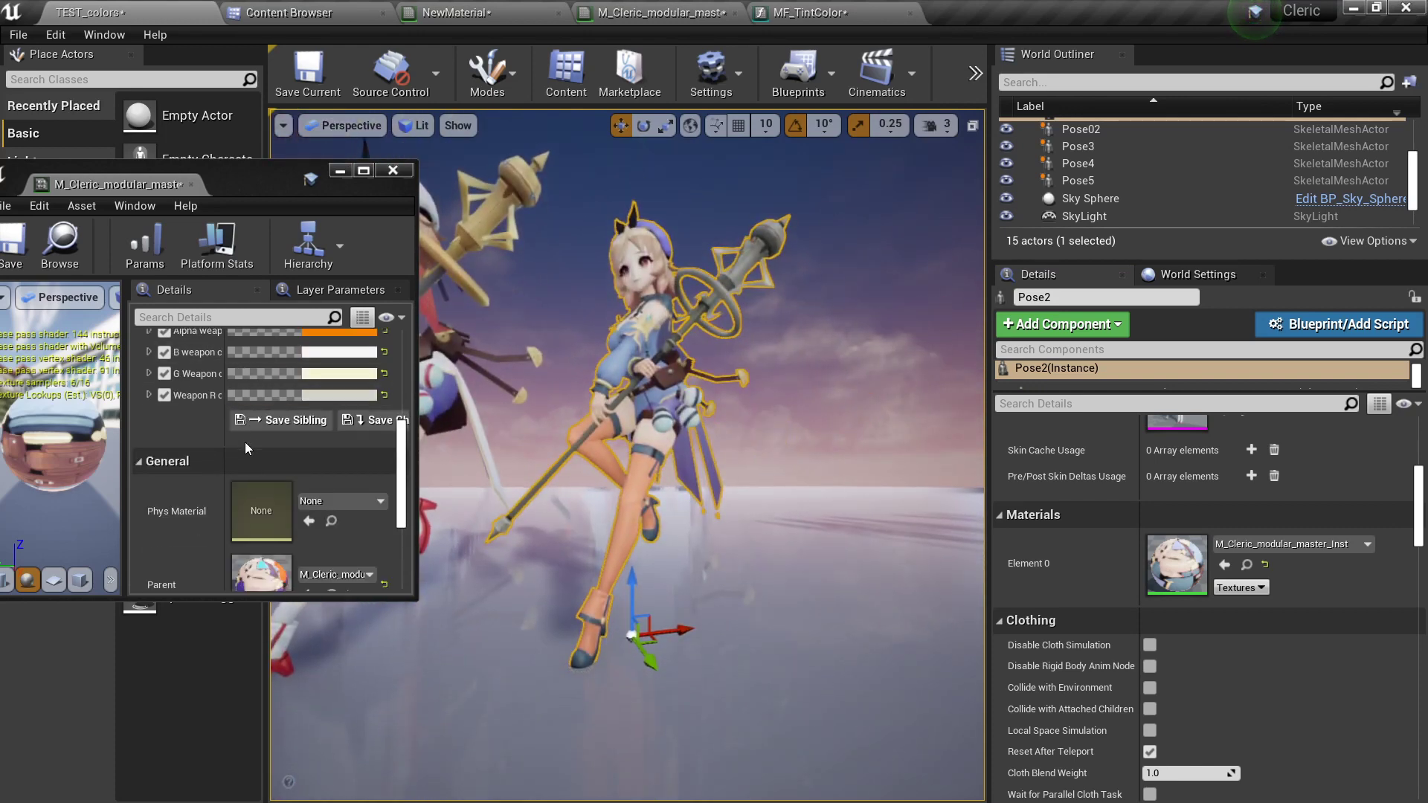
scroll(297, 449, up, 4)
mouse_move(521, 461)
right_down()
mouse_move(476, 462)
mouse_move(506, 476)
right_up()
right_drag(702, 469, 702, 442)
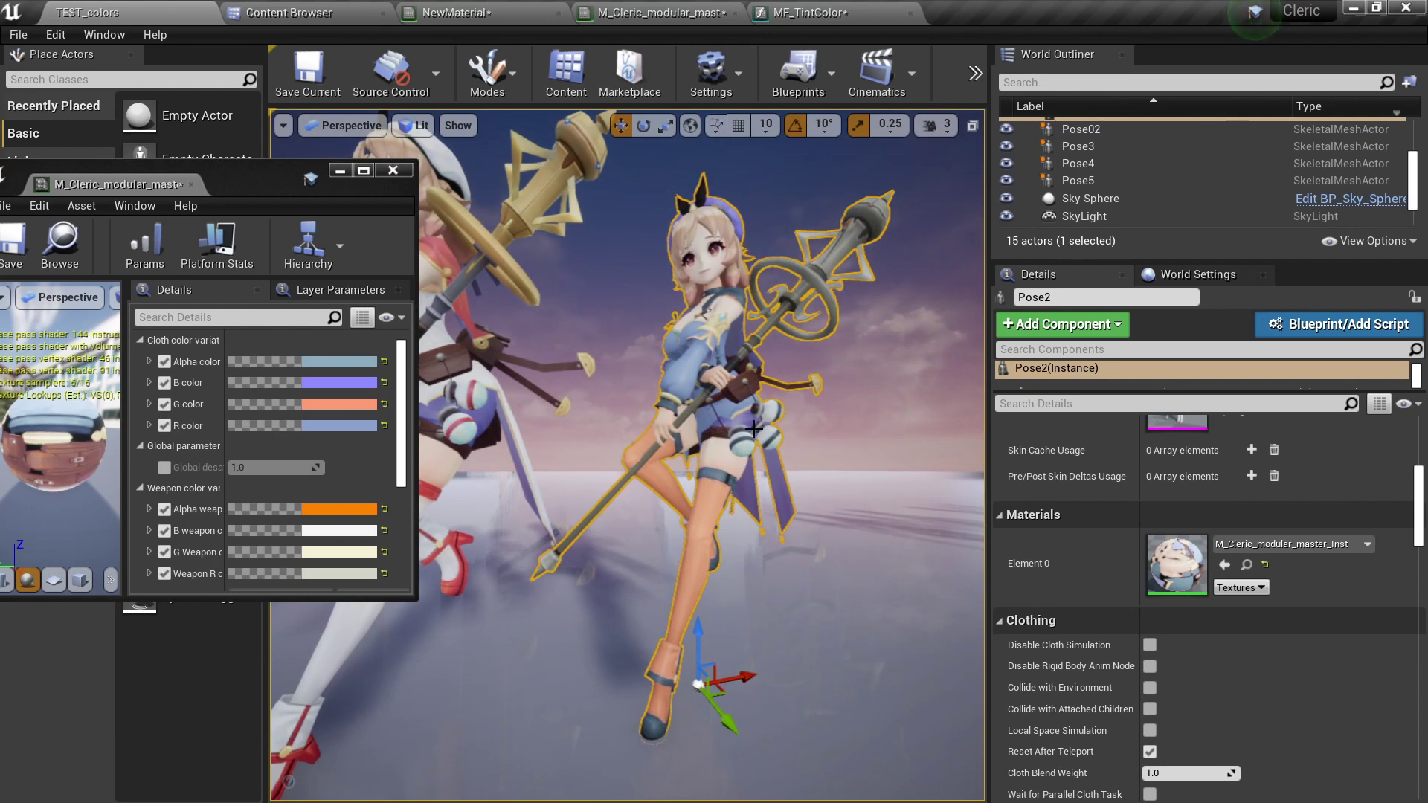
right_drag(690, 434, 611, 433)
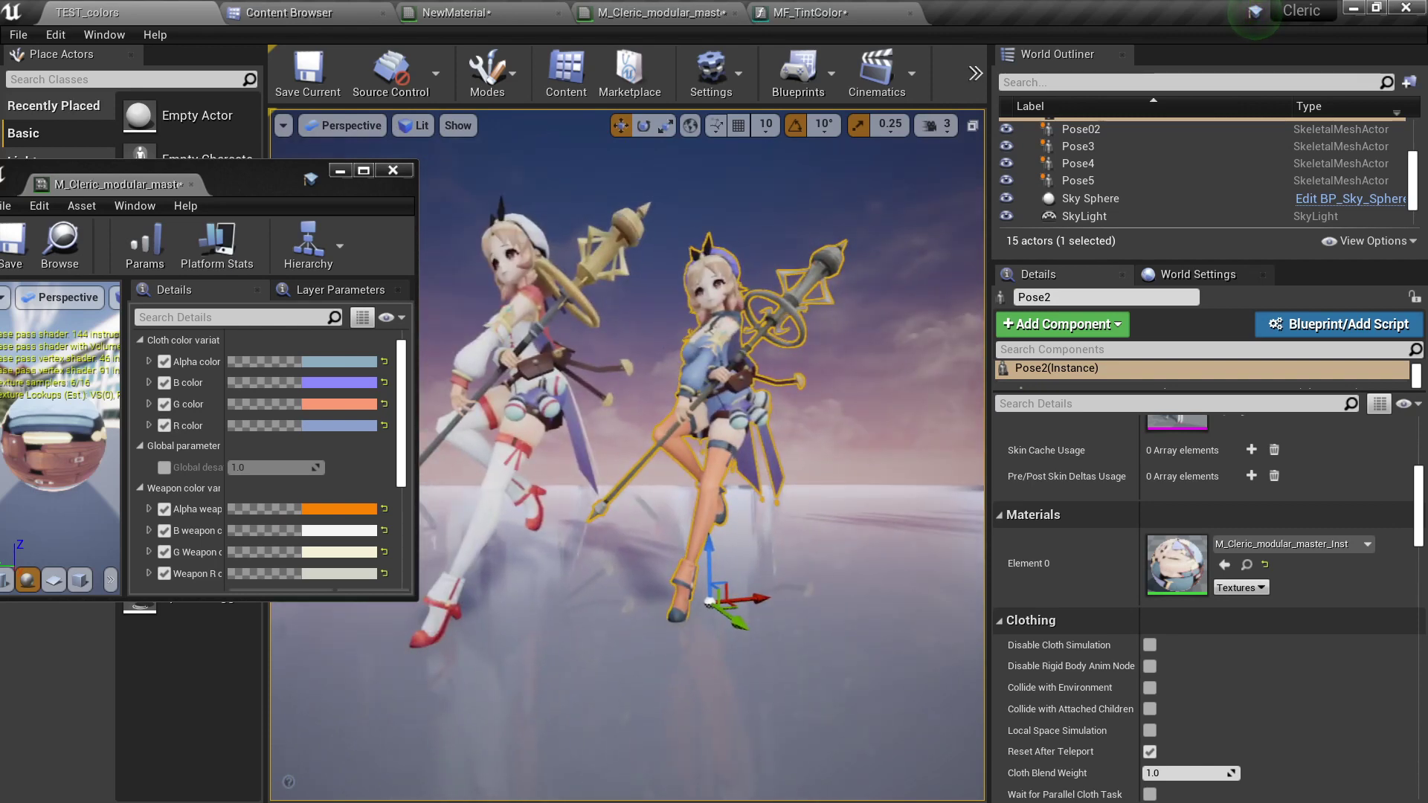